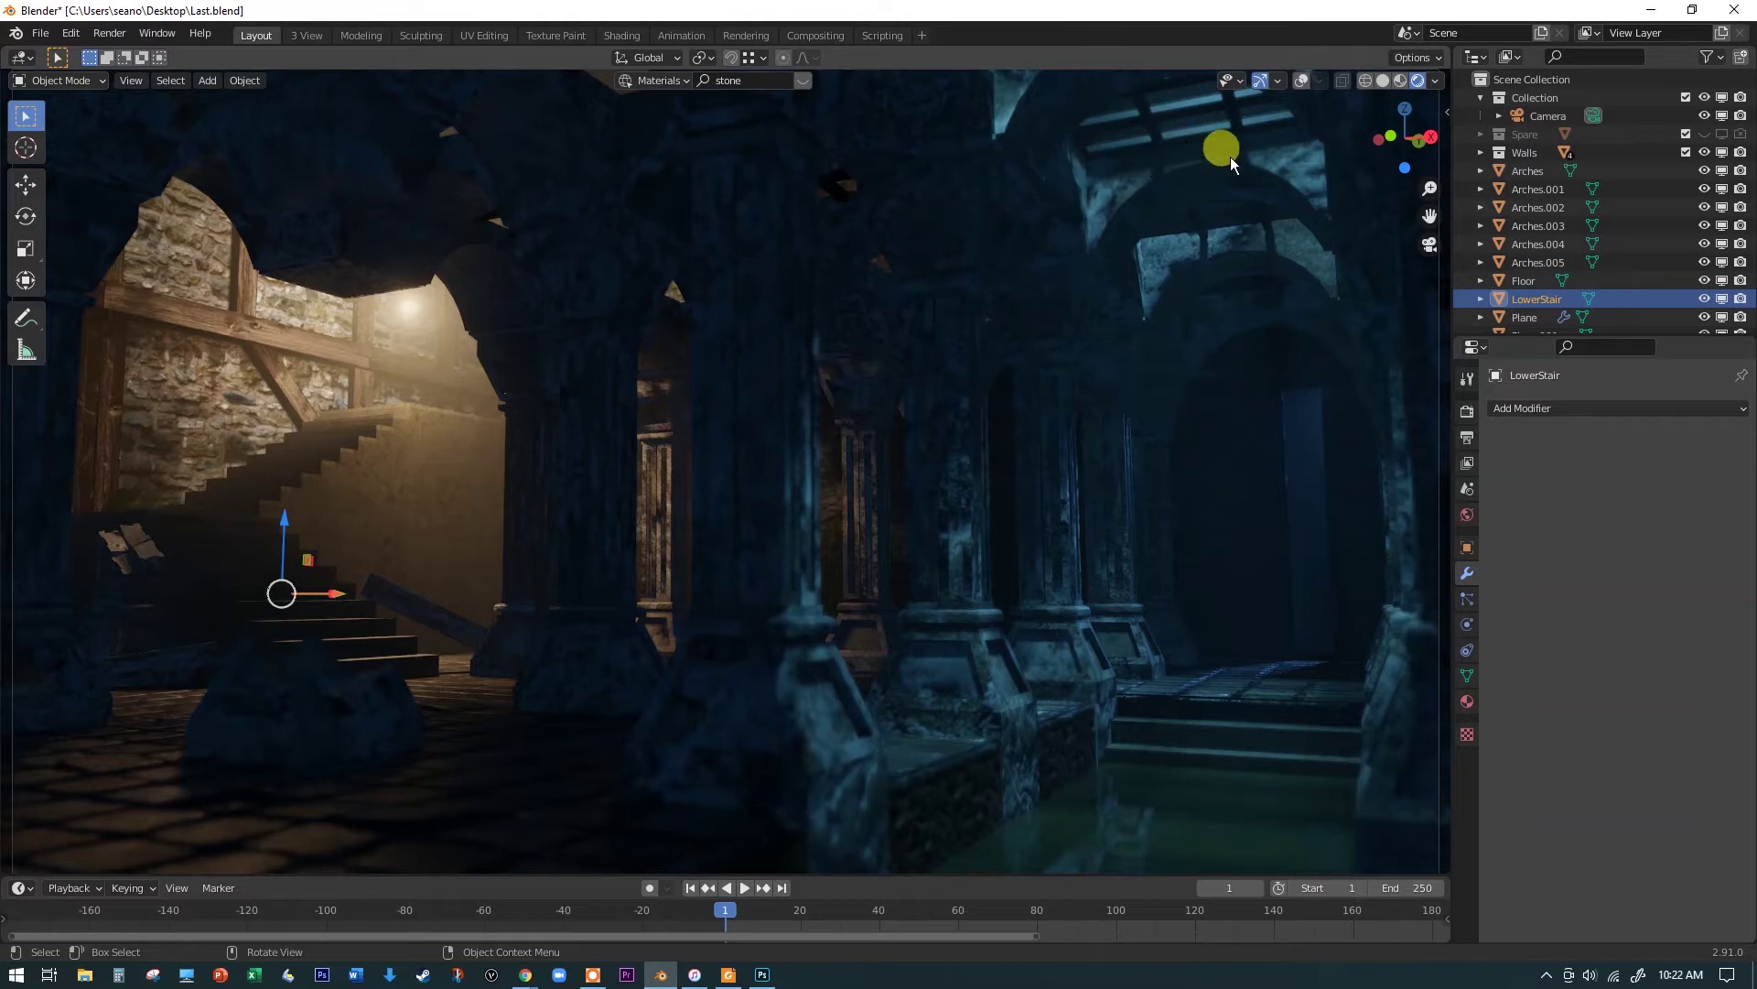
Step: Turn on the viewport overlays and show the dungeon from the top in solid shading with nothing selected
{"action": "left_click", "coordinate": [1303, 79]}
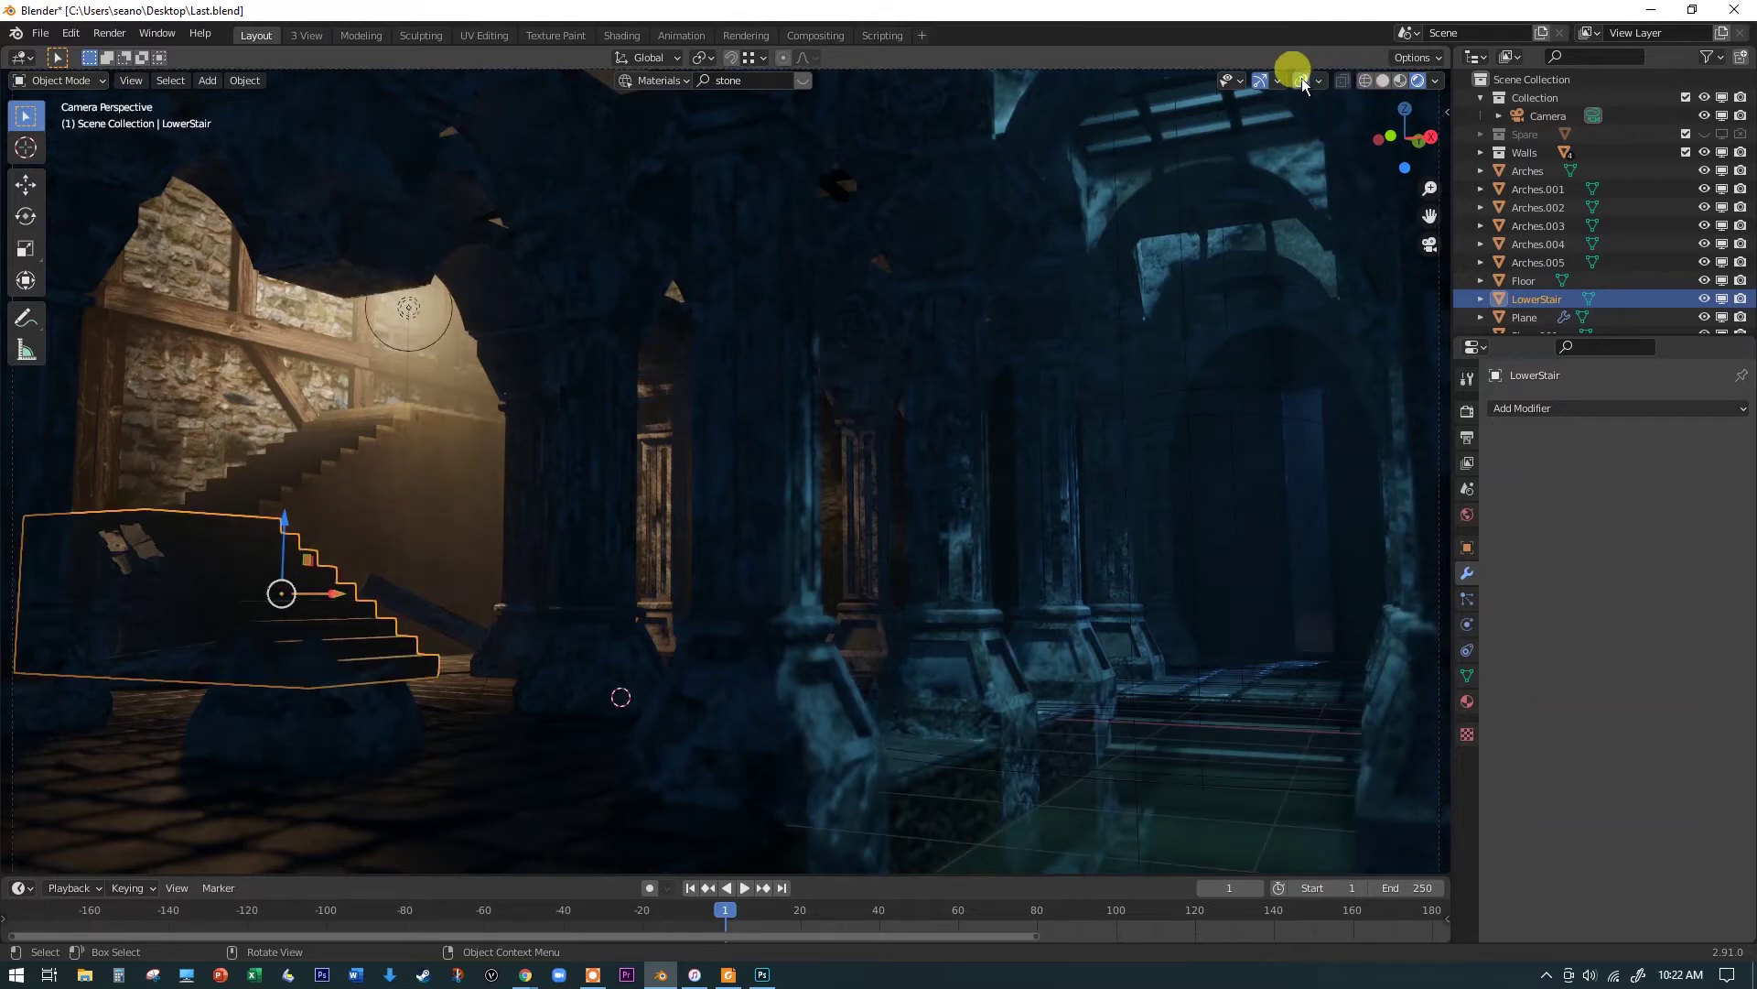
{"action": "left_click", "coordinate": [1007, 344]}
{"action": "key", "text": "KP_Decimal"}
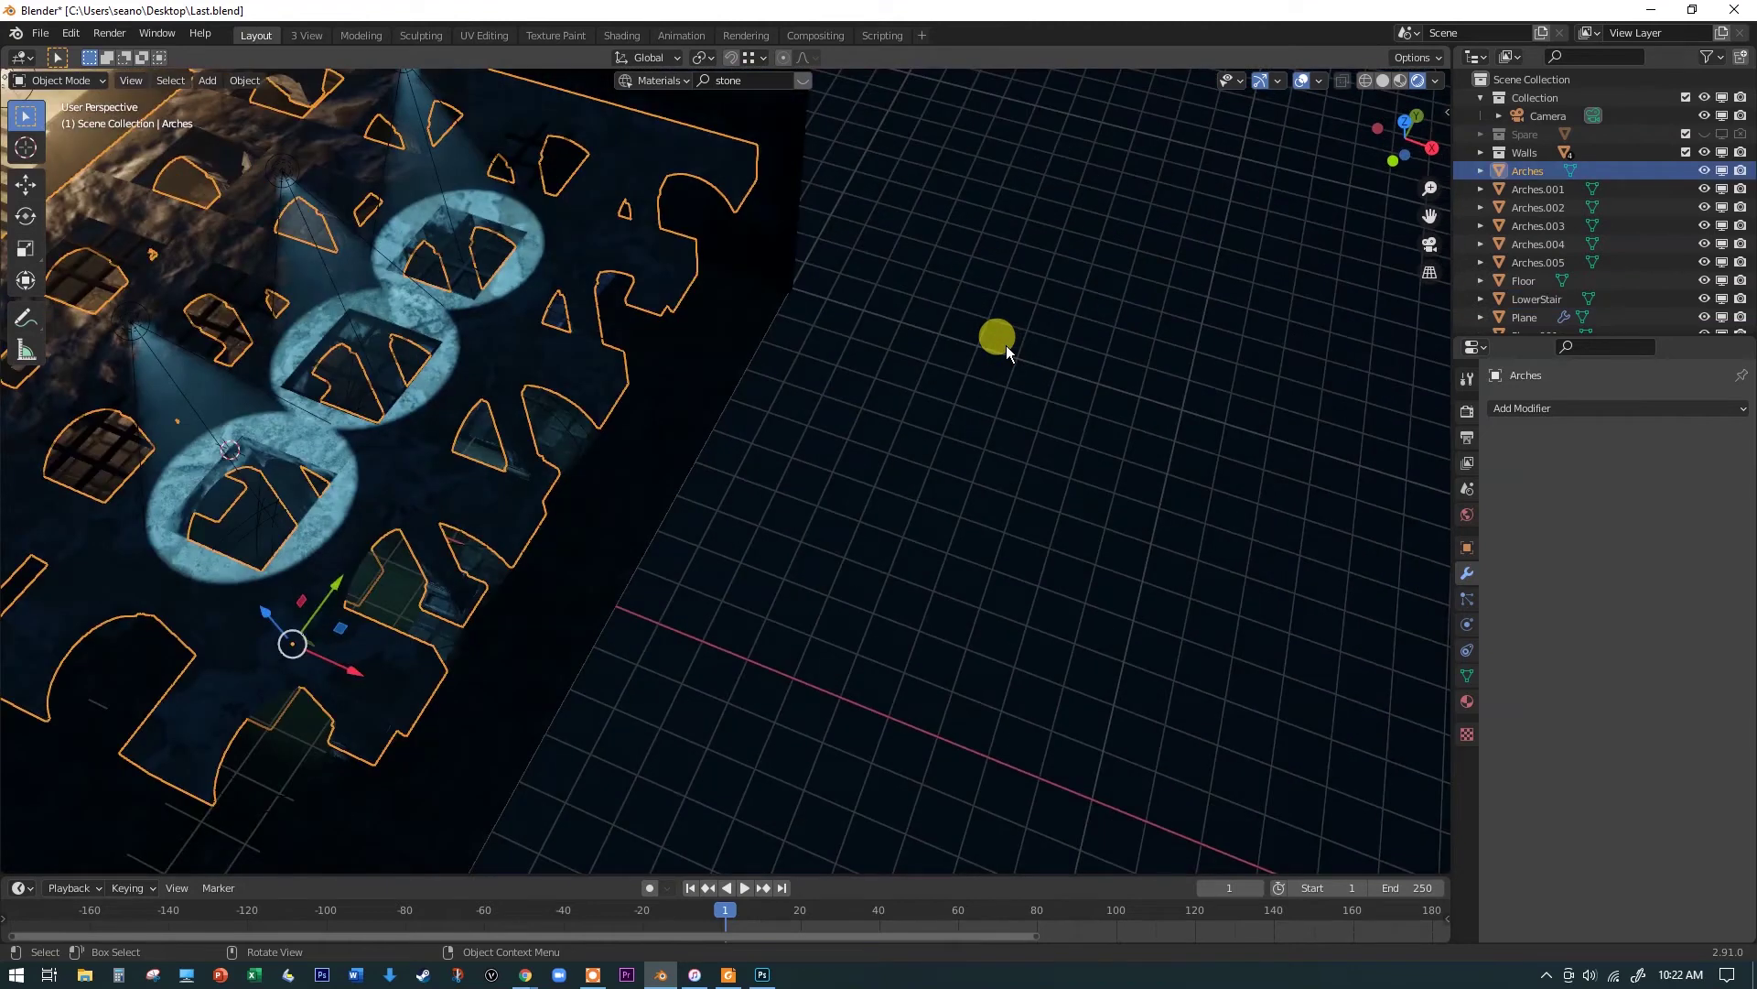
{"action": "key", "text": "KP_7"}
{"action": "key", "text": "alt+a"}
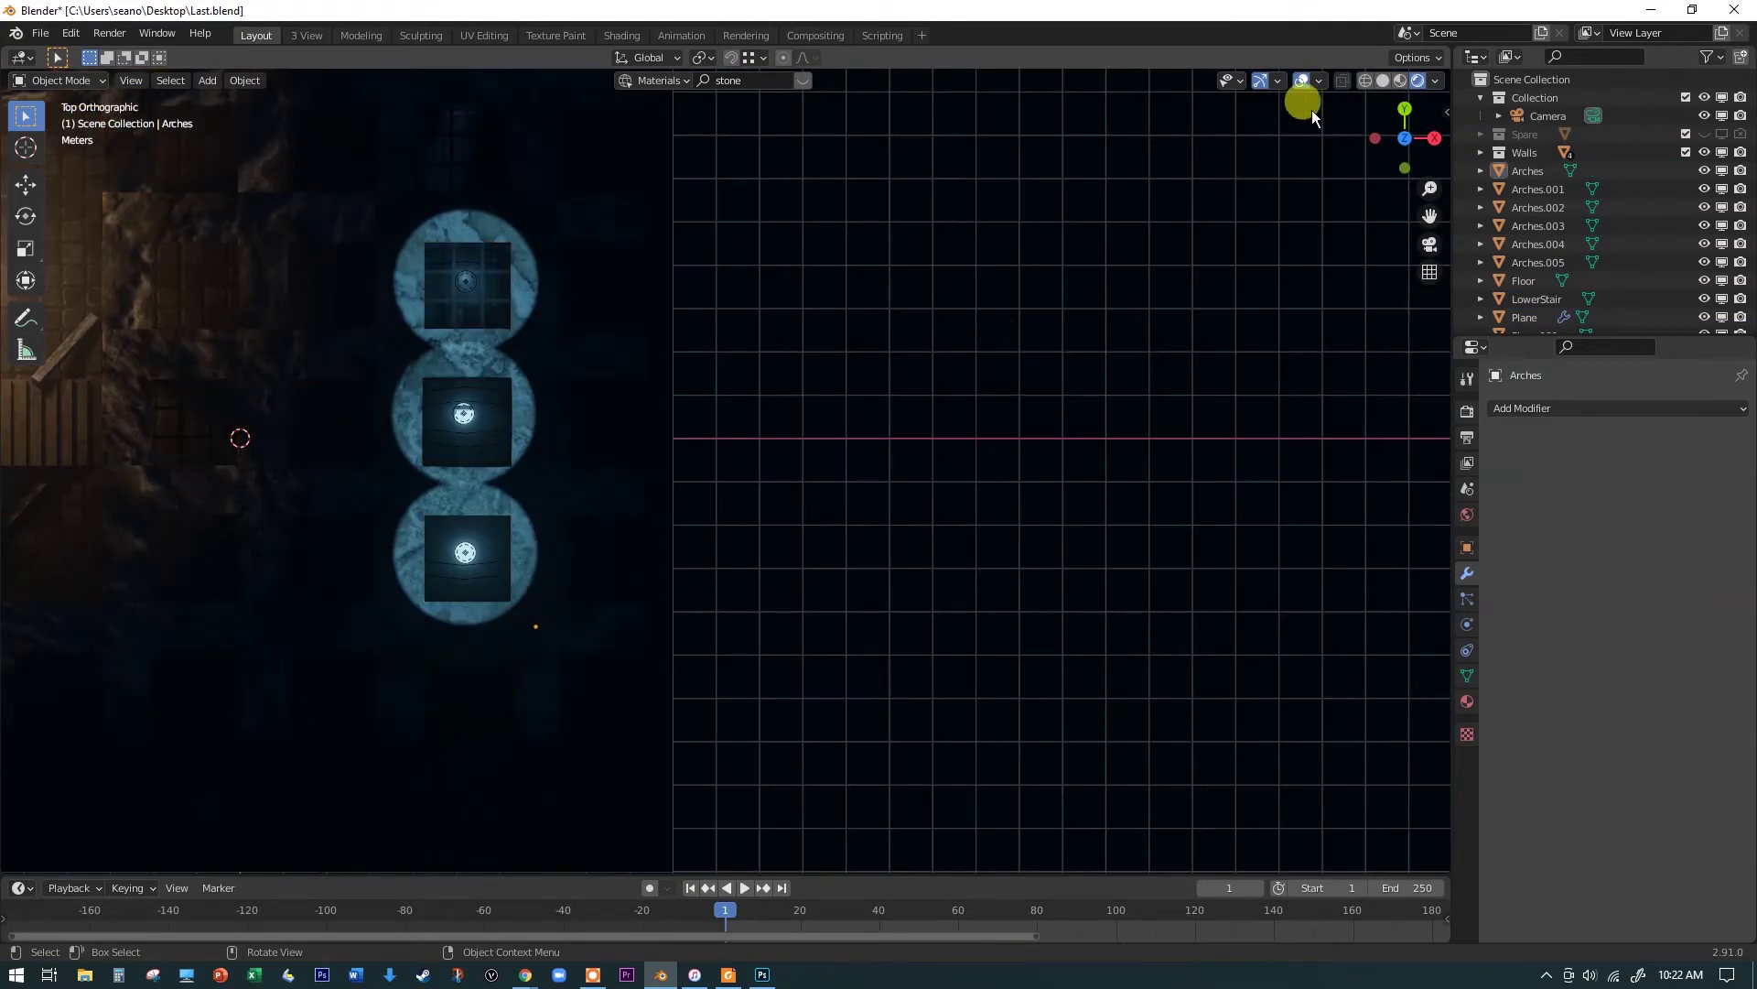
{"action": "left_click", "coordinate": [1381, 79]}
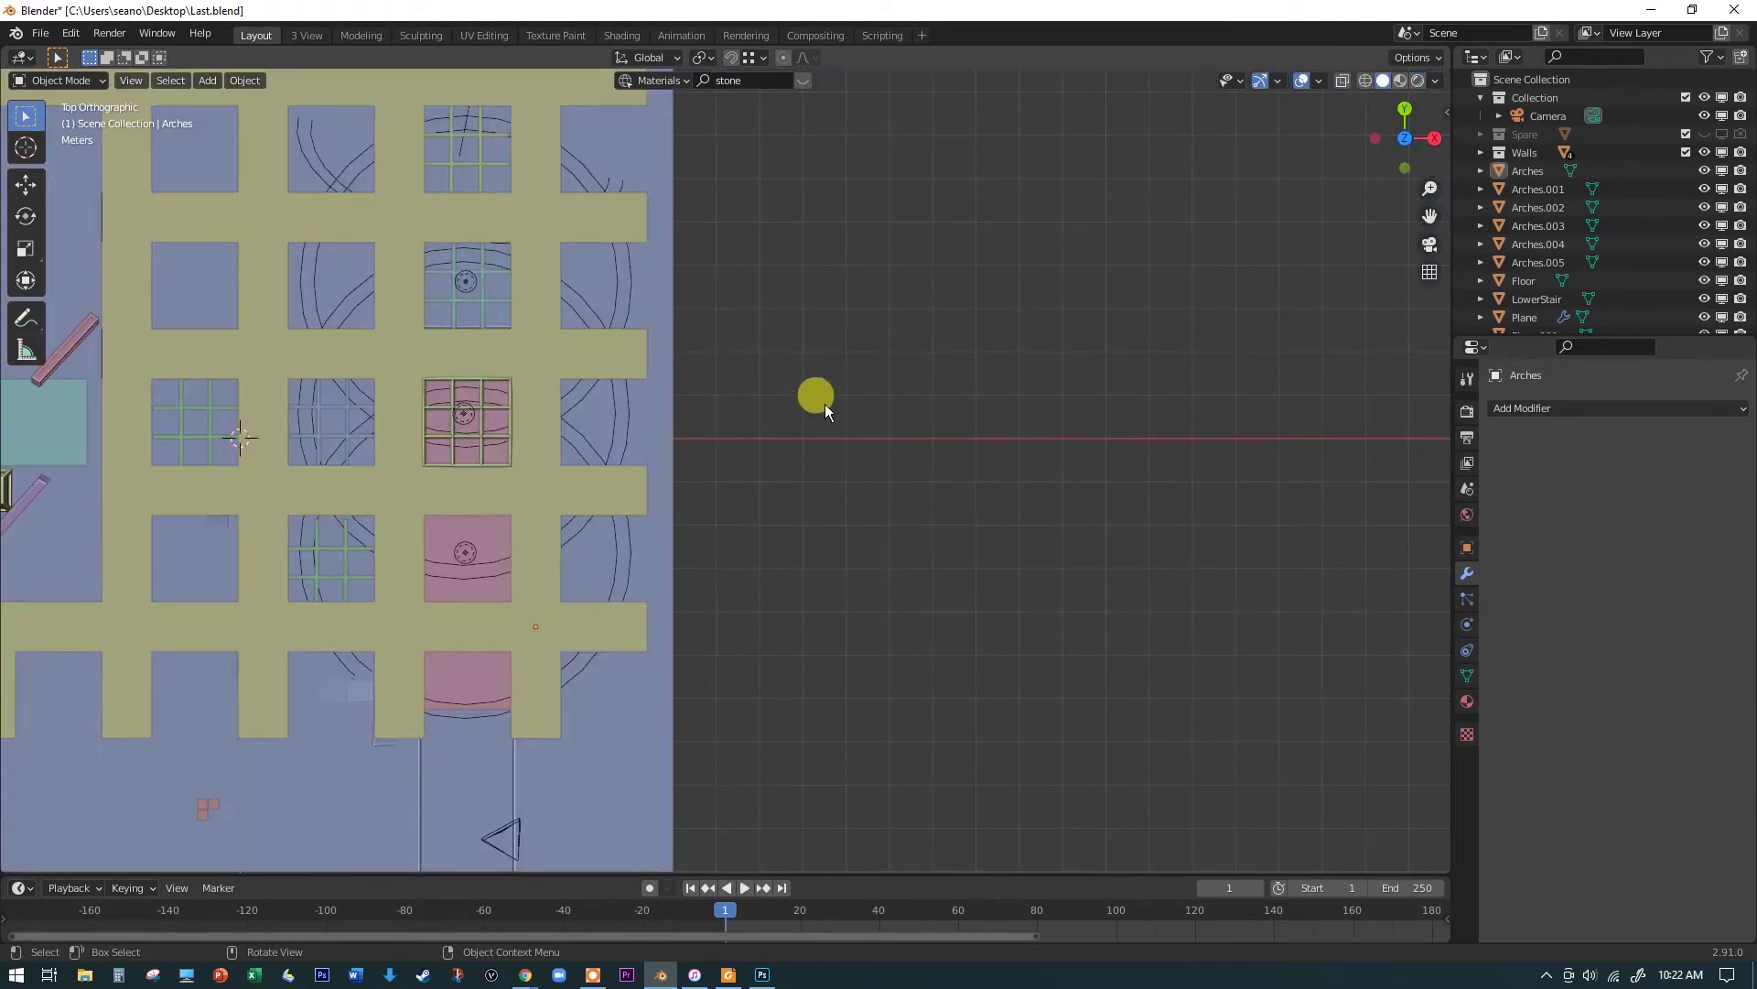
{"action": "scroll", "coordinate": [492, 485], "scroll_direction": "up", "scroll_amount": 2}
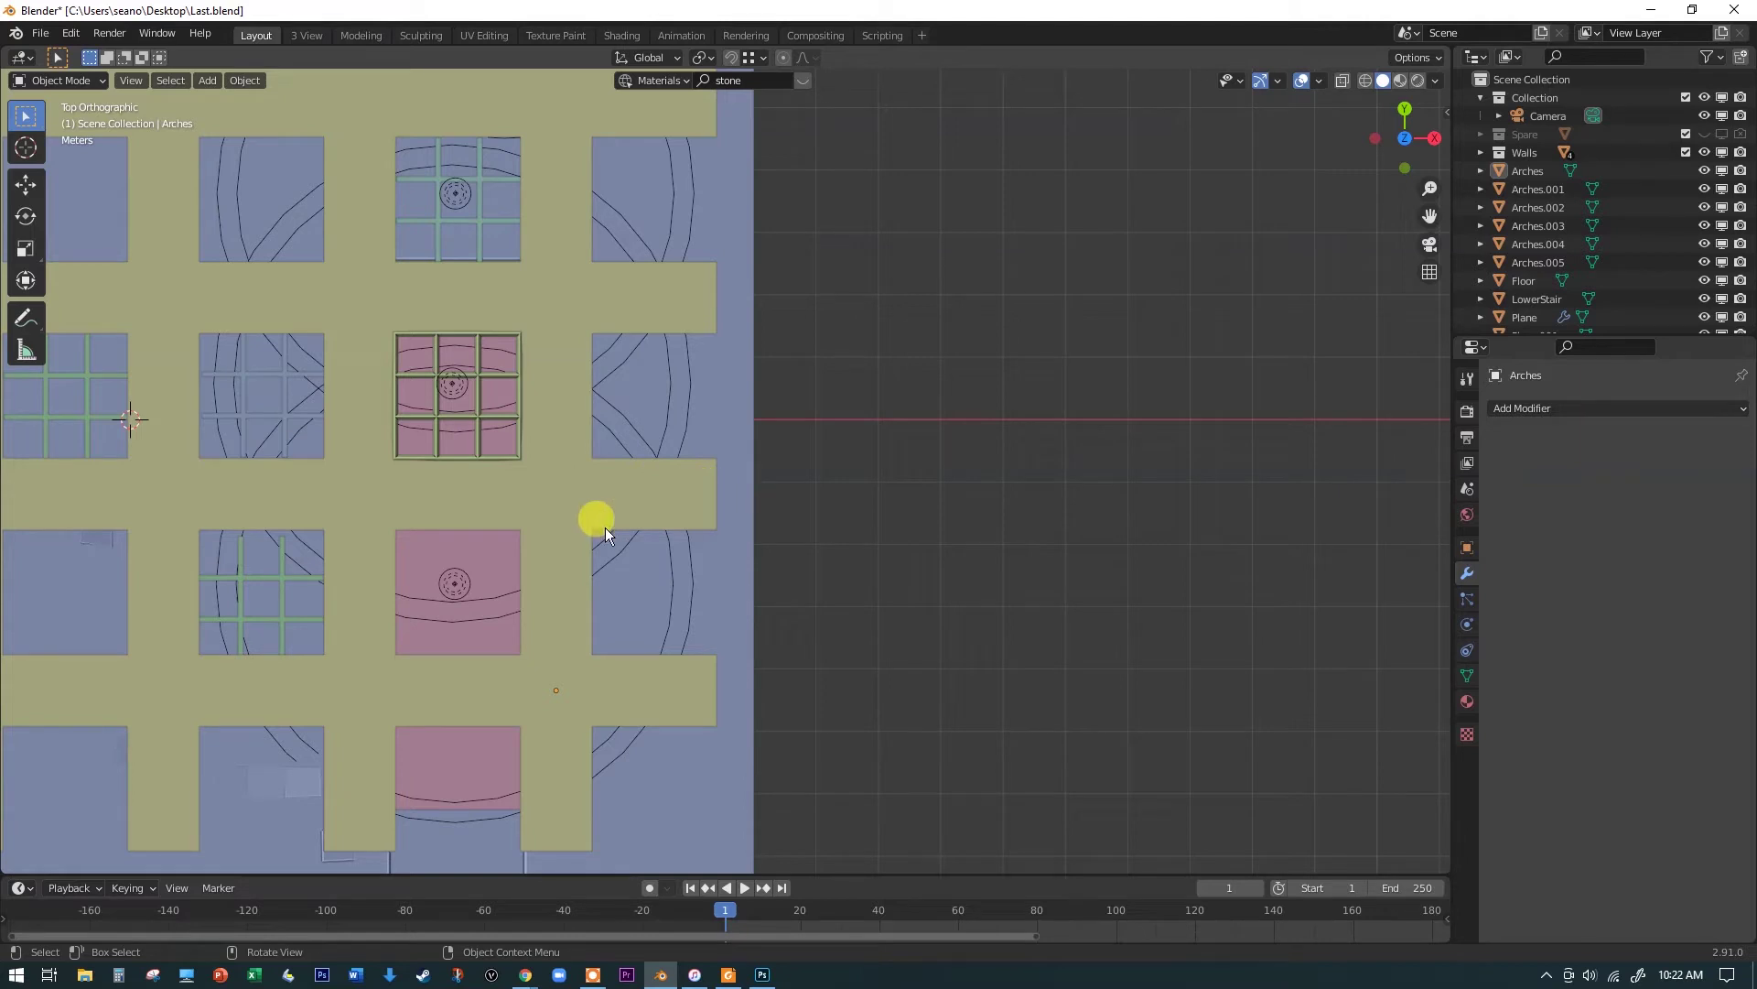
{"action": "scroll", "coordinate": [189, 348], "scroll_direction": "down", "scroll_amount": 3}
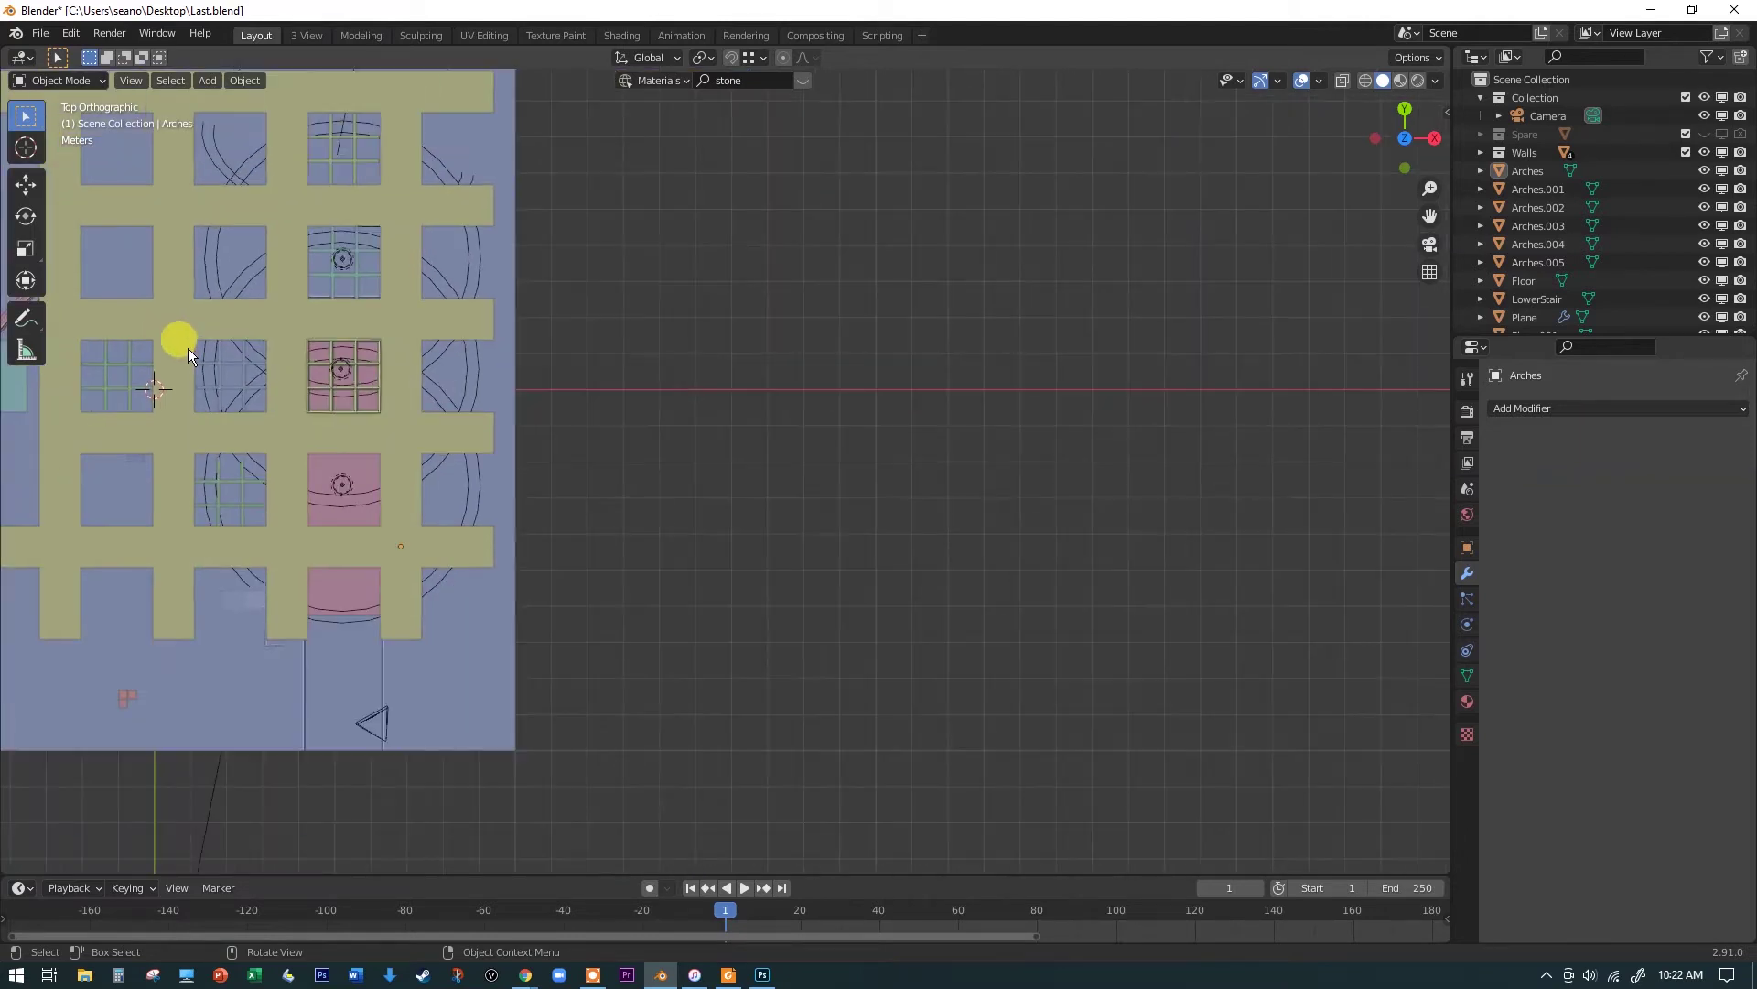
Step: Add a 2 m plane, move it along X clear of the arches and raise it about 9.35 m along Z
{"action": "key", "text": "shift+a"}
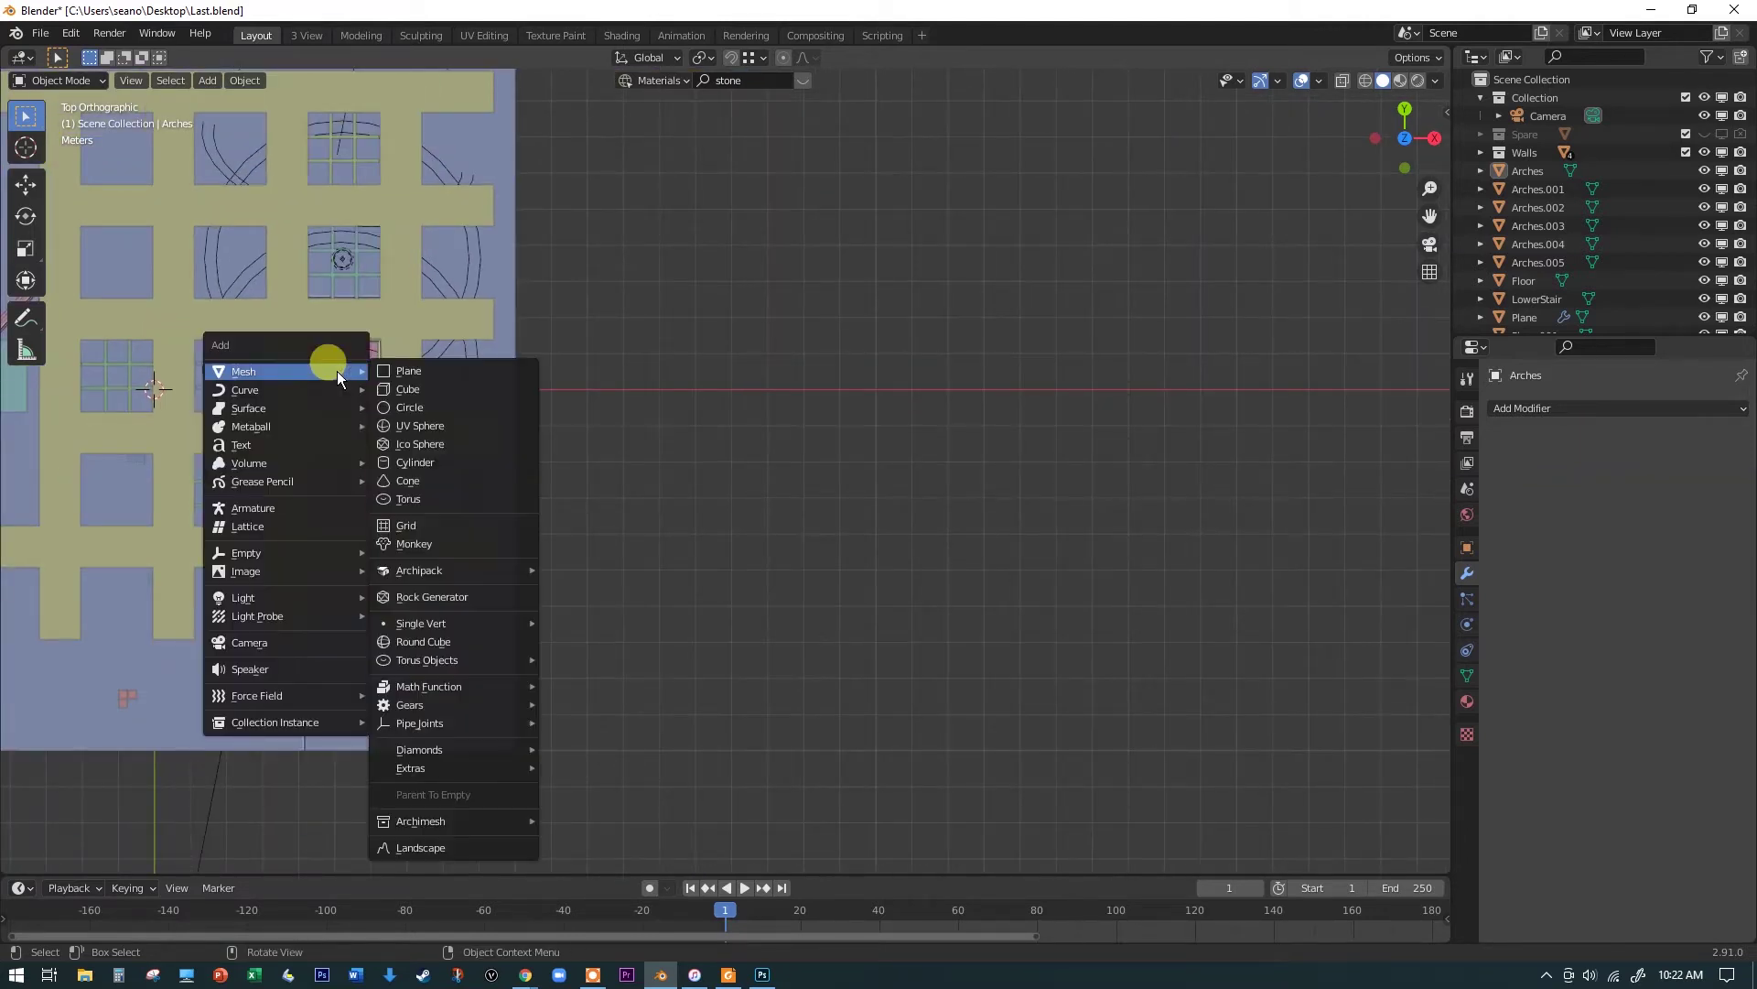
{"action": "left_click", "coordinate": [427, 371]}
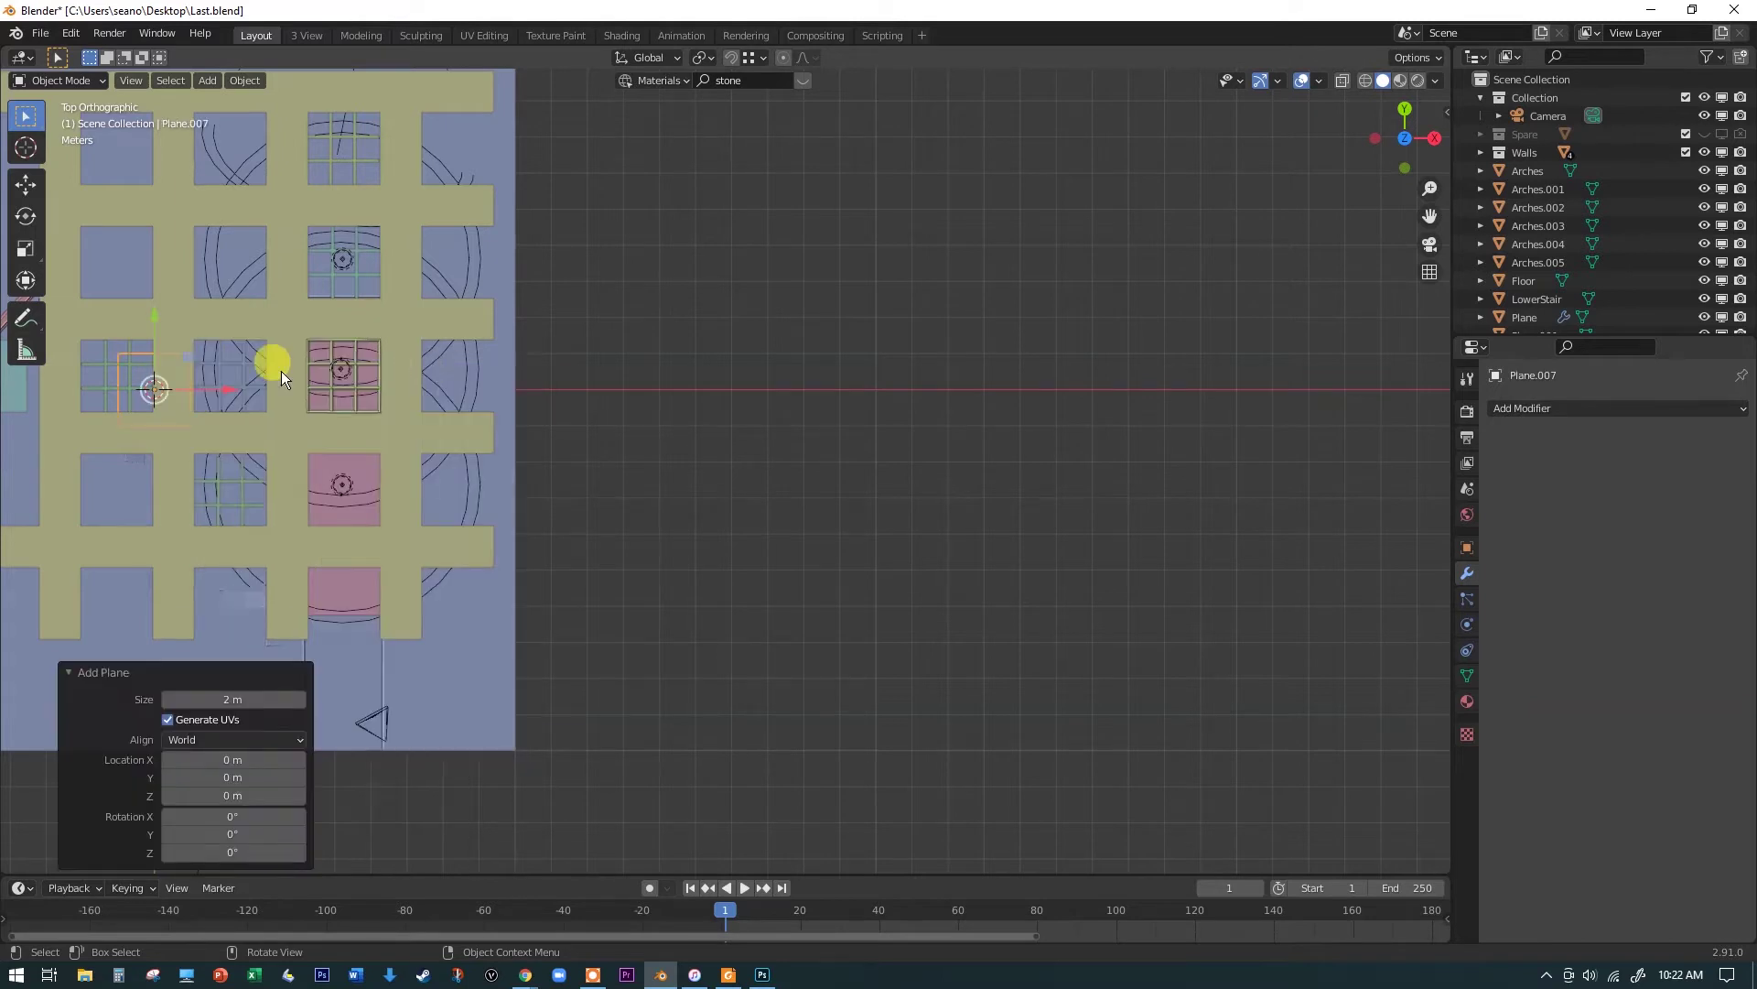
{"action": "left_click_drag", "start_coordinate": [228, 387], "coordinate": [682, 402]}
{"action": "middle_click_drag", "start_coordinate": [685, 420], "coordinate": [622, 366]}
{"action": "left_click_drag", "start_coordinate": [622, 366], "coordinate": [572, 187]}
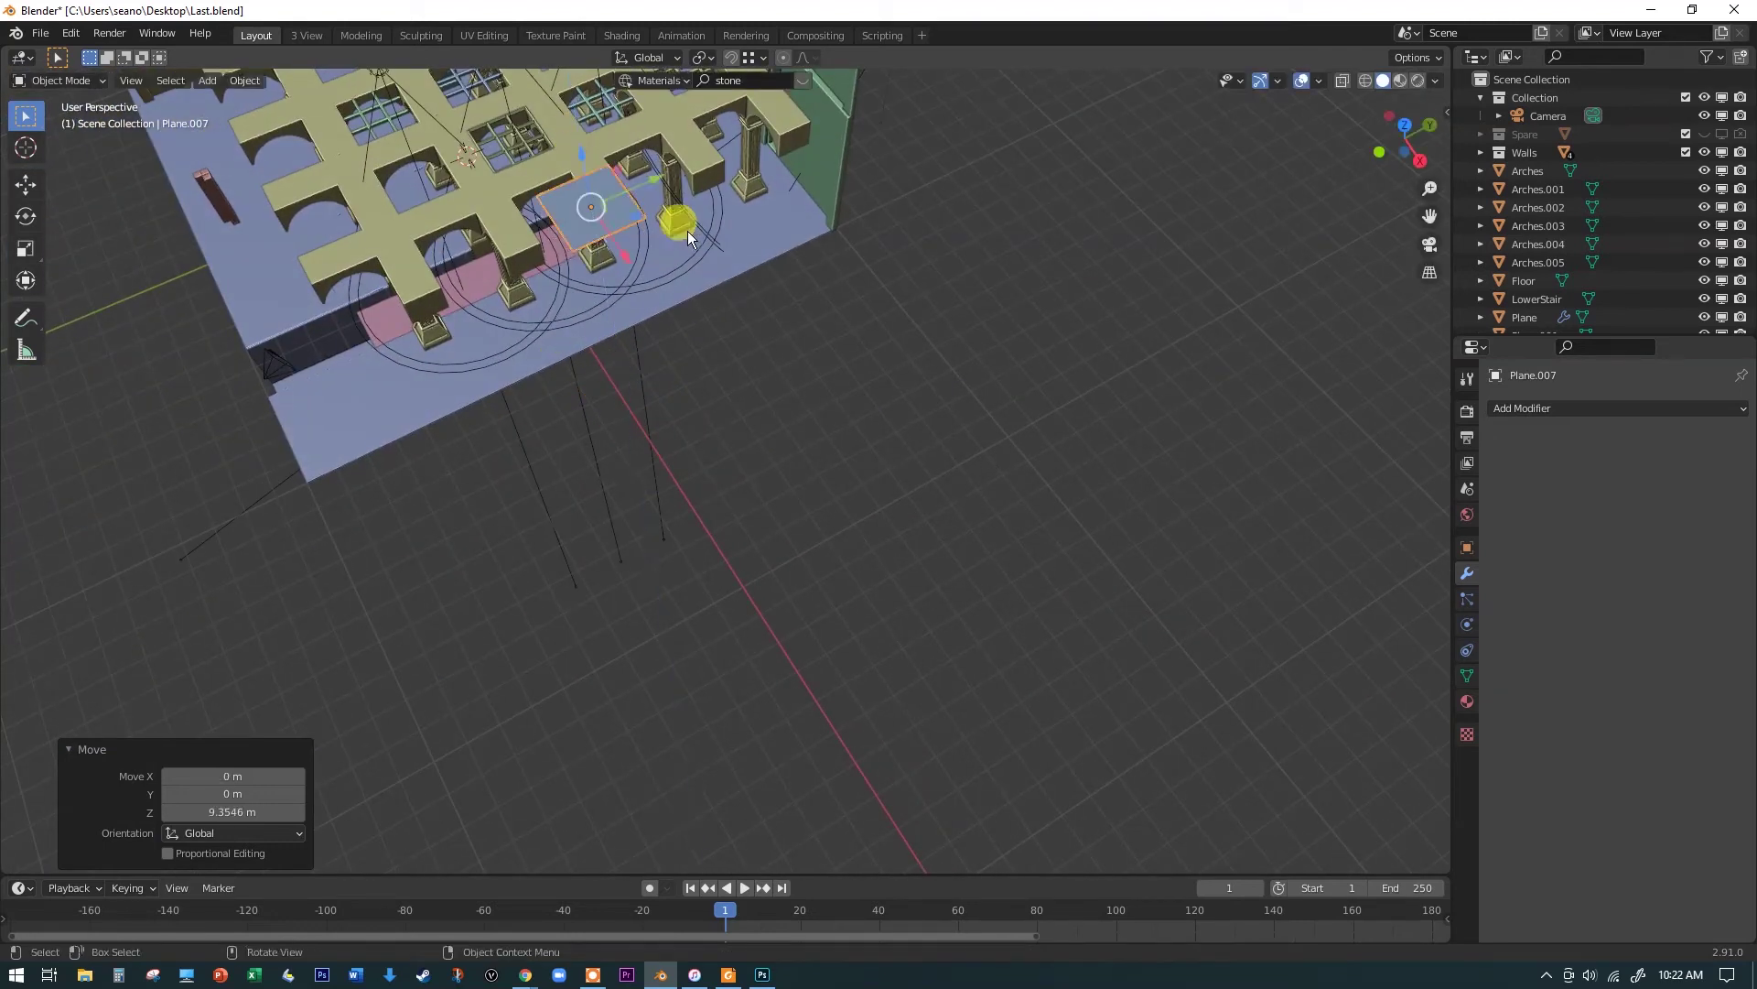
Step: Duplicate the plane and move the copy about 2.74 m along Y
{"action": "middle_click_drag", "start_coordinate": [688, 231], "coordinate": [638, 195]}
{"action": "scroll", "coordinate": [634, 189], "scroll_direction": "up", "scroll_amount": 5}
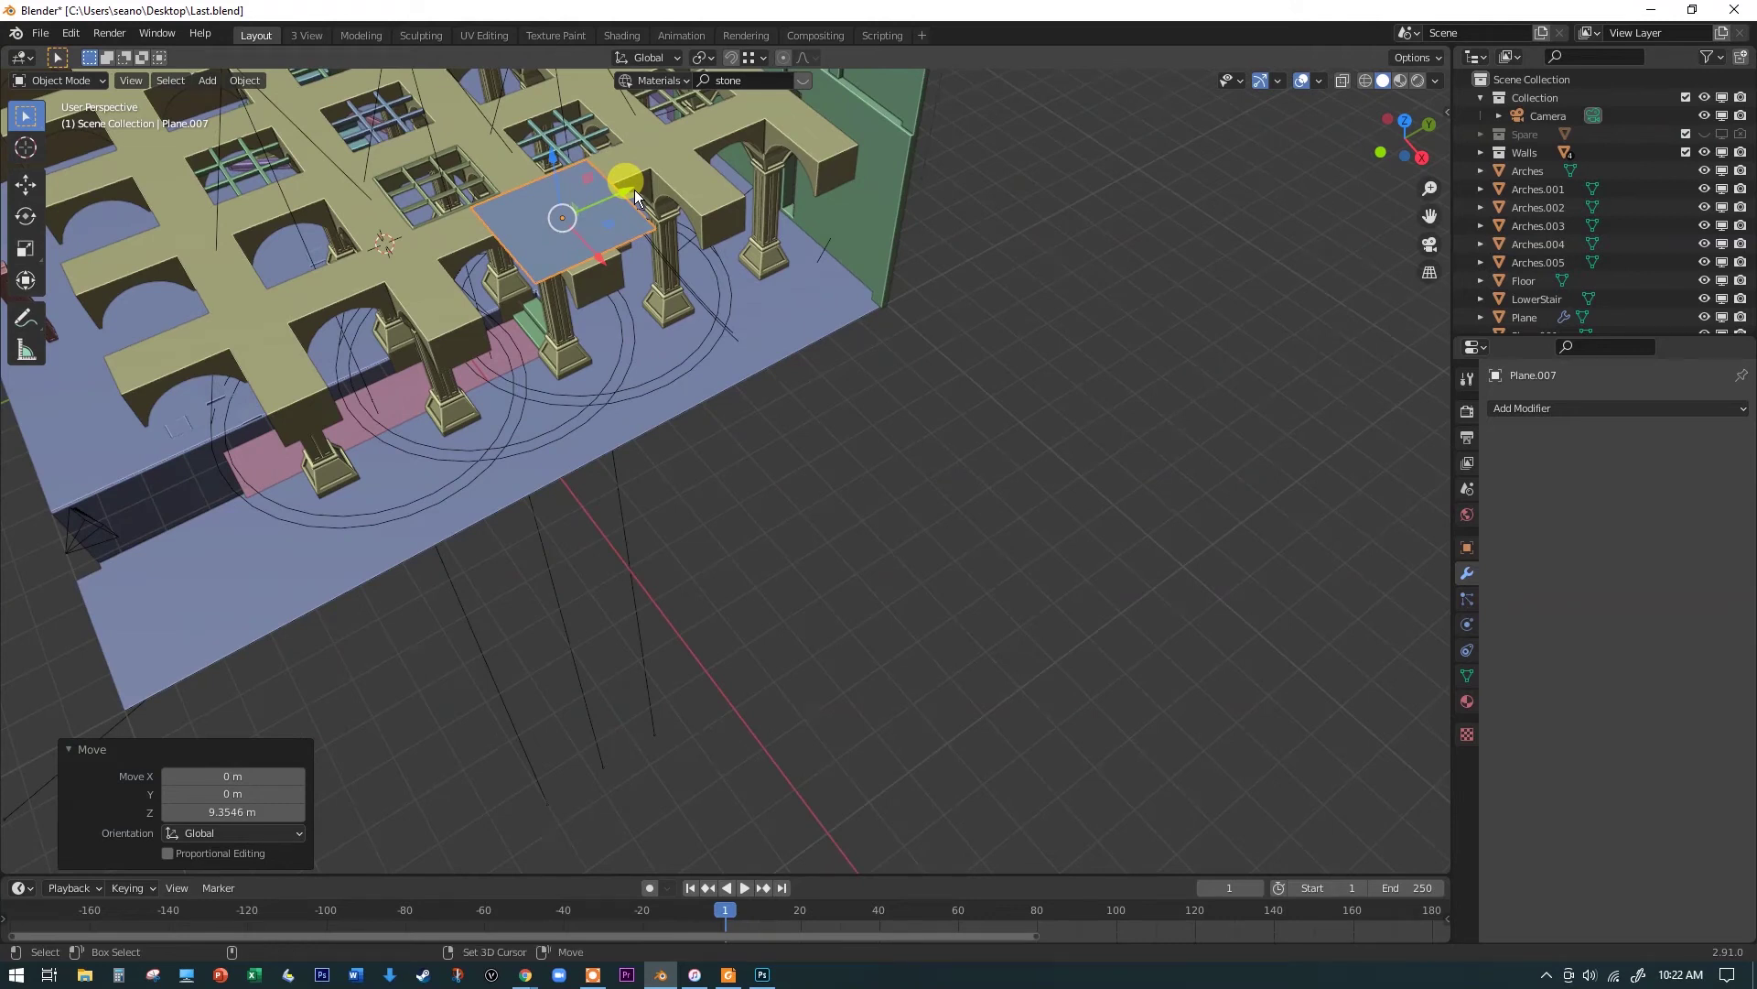
{"action": "key", "text": "shift+d"}
{"action": "right_click", "coordinate": [634, 189]}
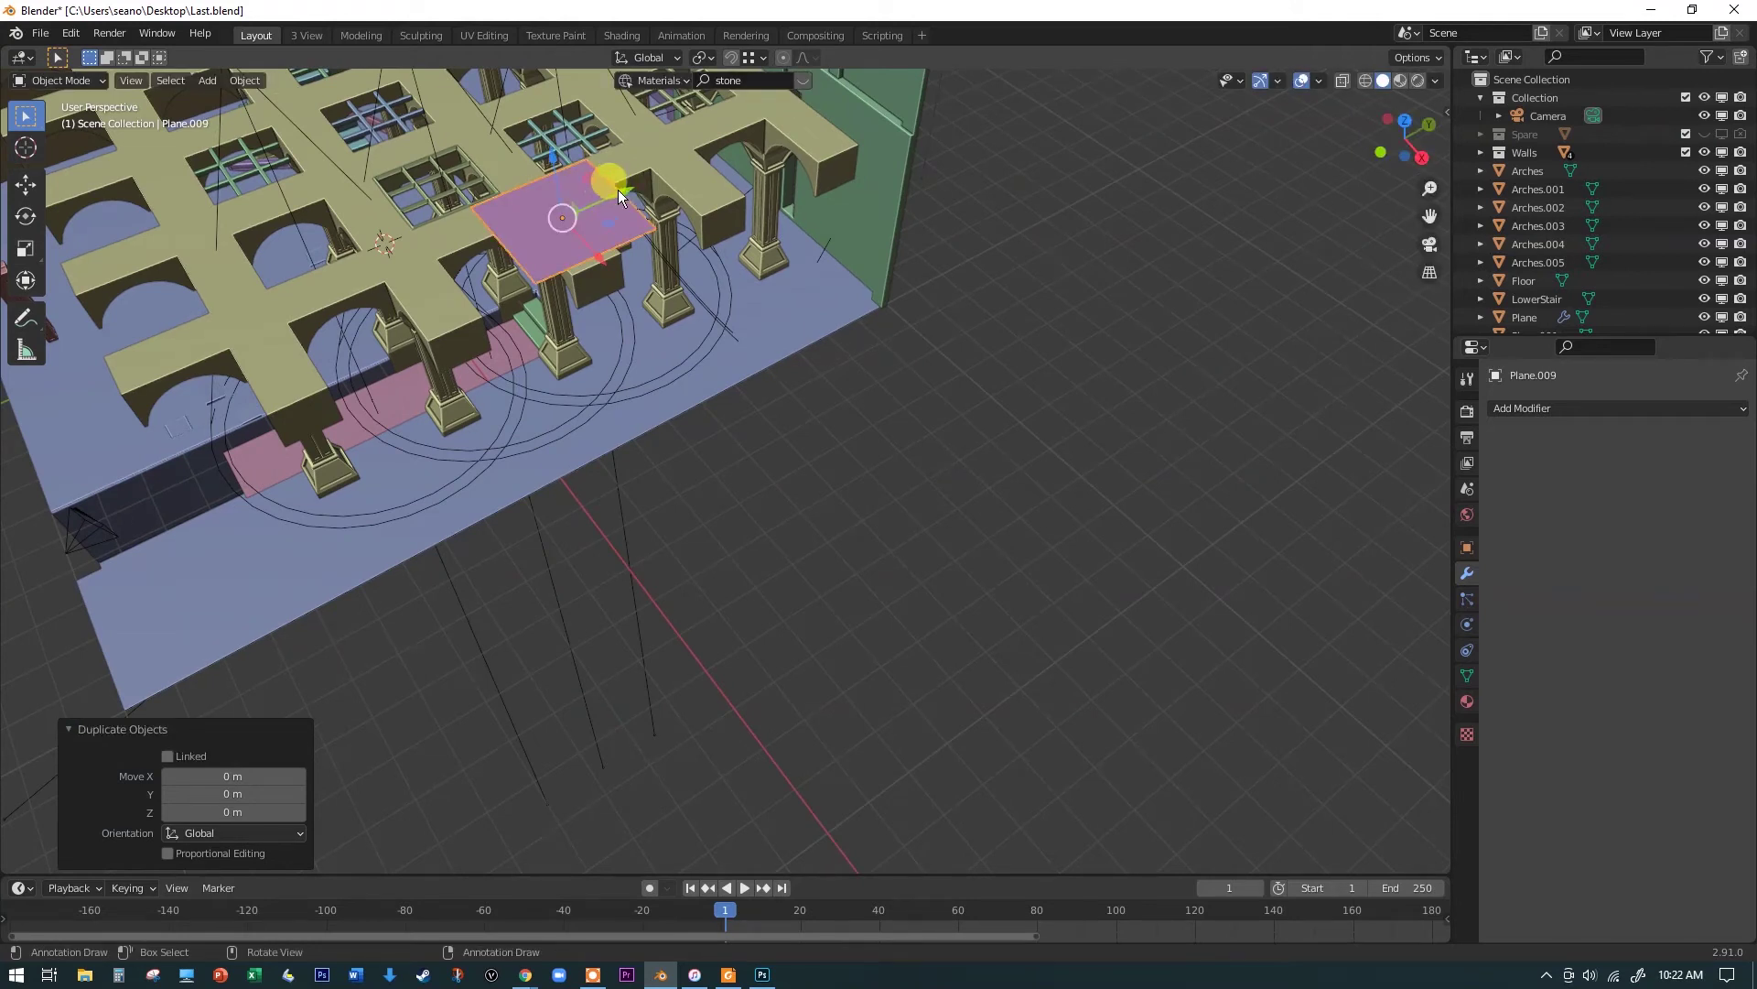
{"action": "key", "text": "g"}
{"action": "key", "text": "y"}
{"action": "left_click", "coordinate": [751, 273]}
Step: Subdivide the copied plane's face with 2 cuts
{"action": "mouse_move", "coordinate": [755, 277]}
{"action": "middle_mouse_down"}
{"action": "mouse_move", "coordinate": [908, 271]}
{"action": "mouse_move", "coordinate": [766, 247]}
{"action": "mouse_move", "coordinate": [766, 267]}
{"action": "middle_mouse_up"}
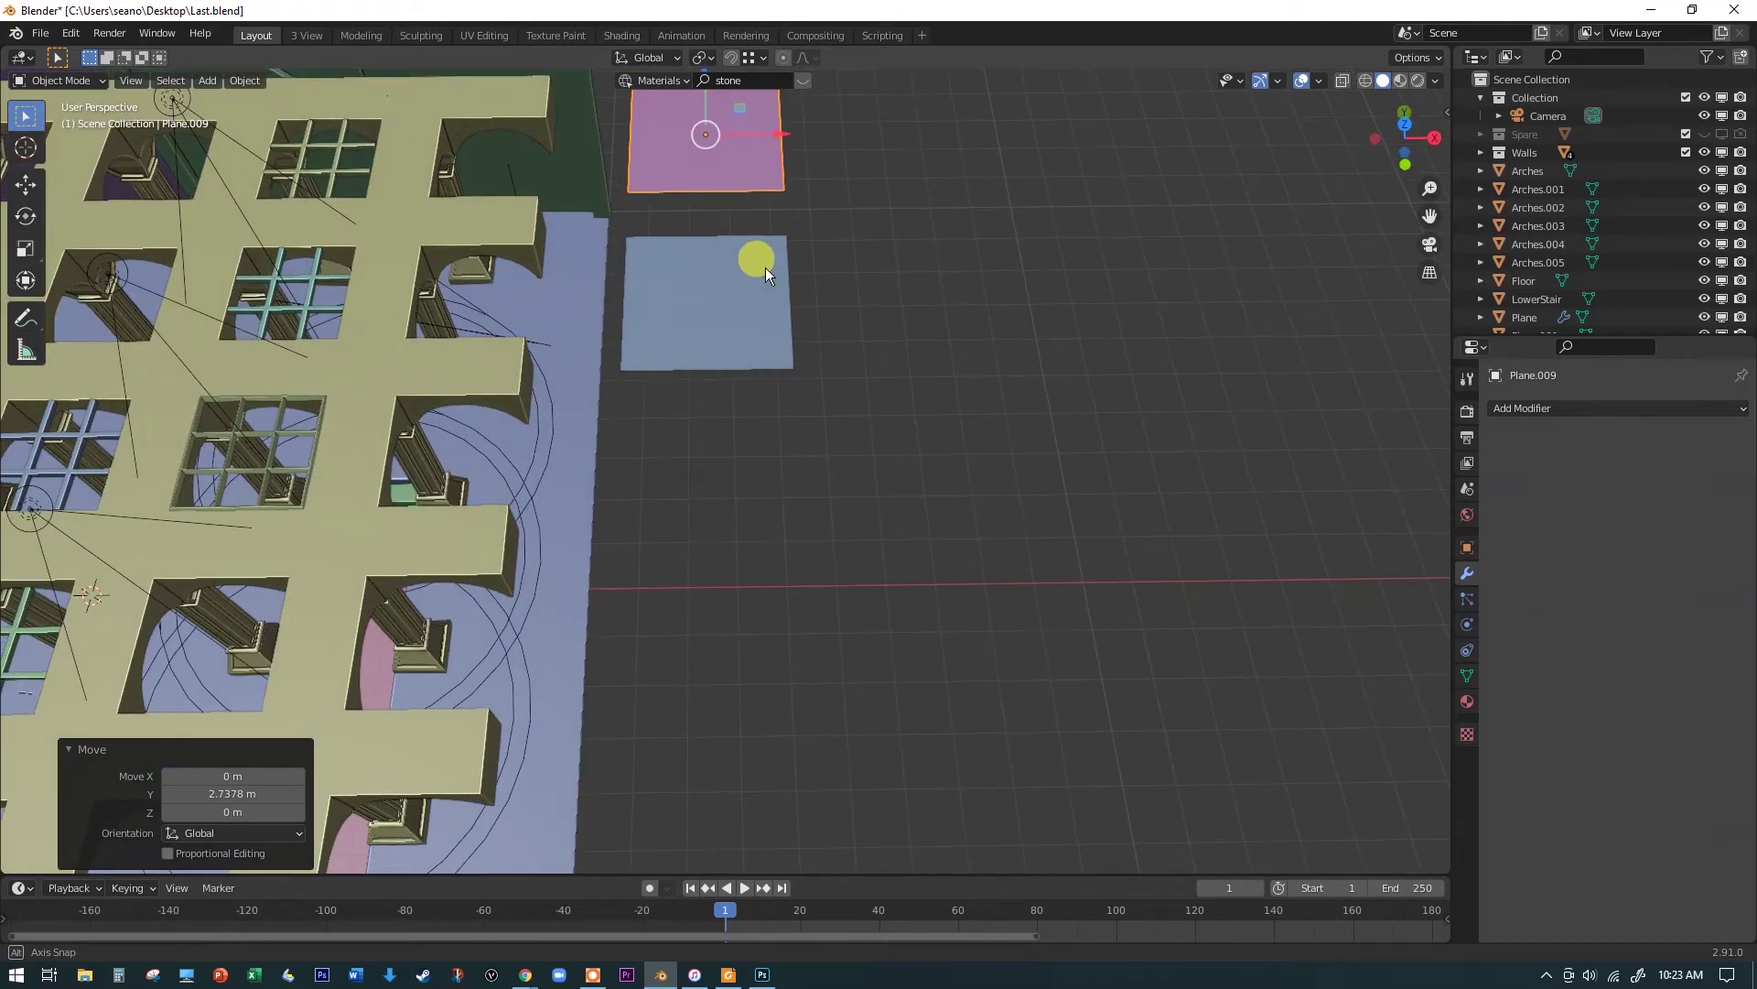
{"action": "middle_click_drag", "start_coordinate": [757, 145], "coordinate": [712, 278], "text": "shift"}
{"action": "scroll", "coordinate": [714, 330], "scroll_direction": "up", "scroll_amount": 3}
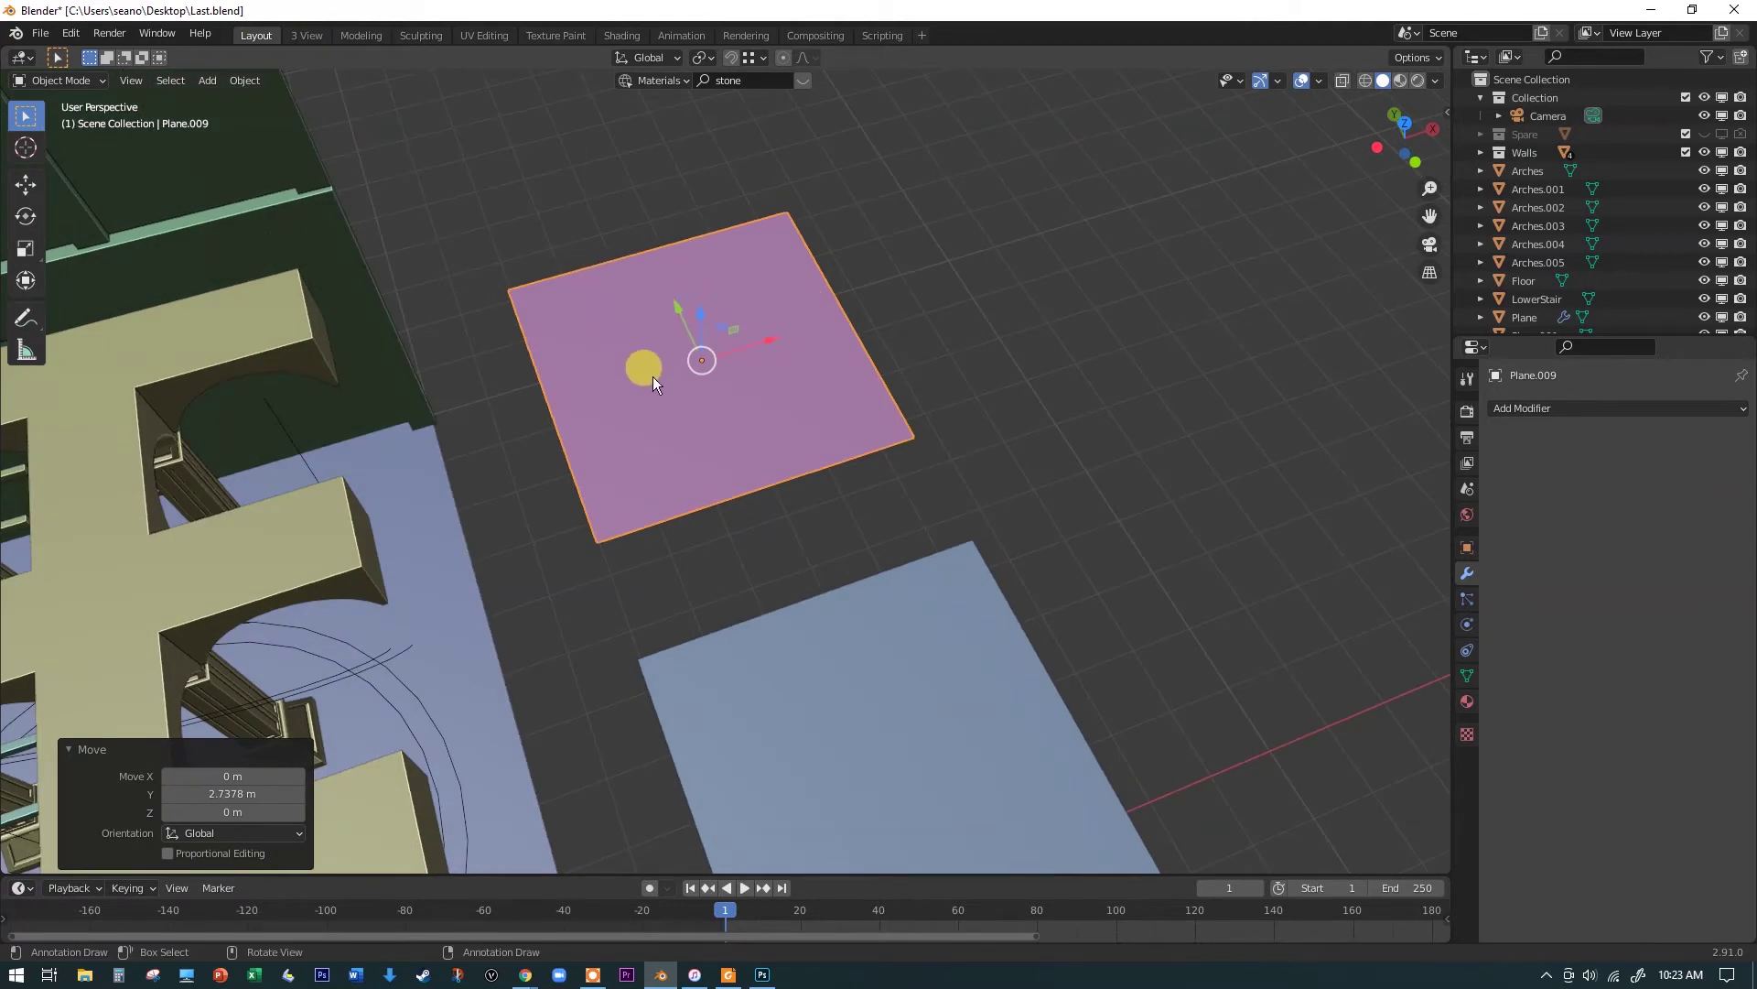
{"action": "middle_click_drag", "start_coordinate": [602, 313], "coordinate": [602, 313]}
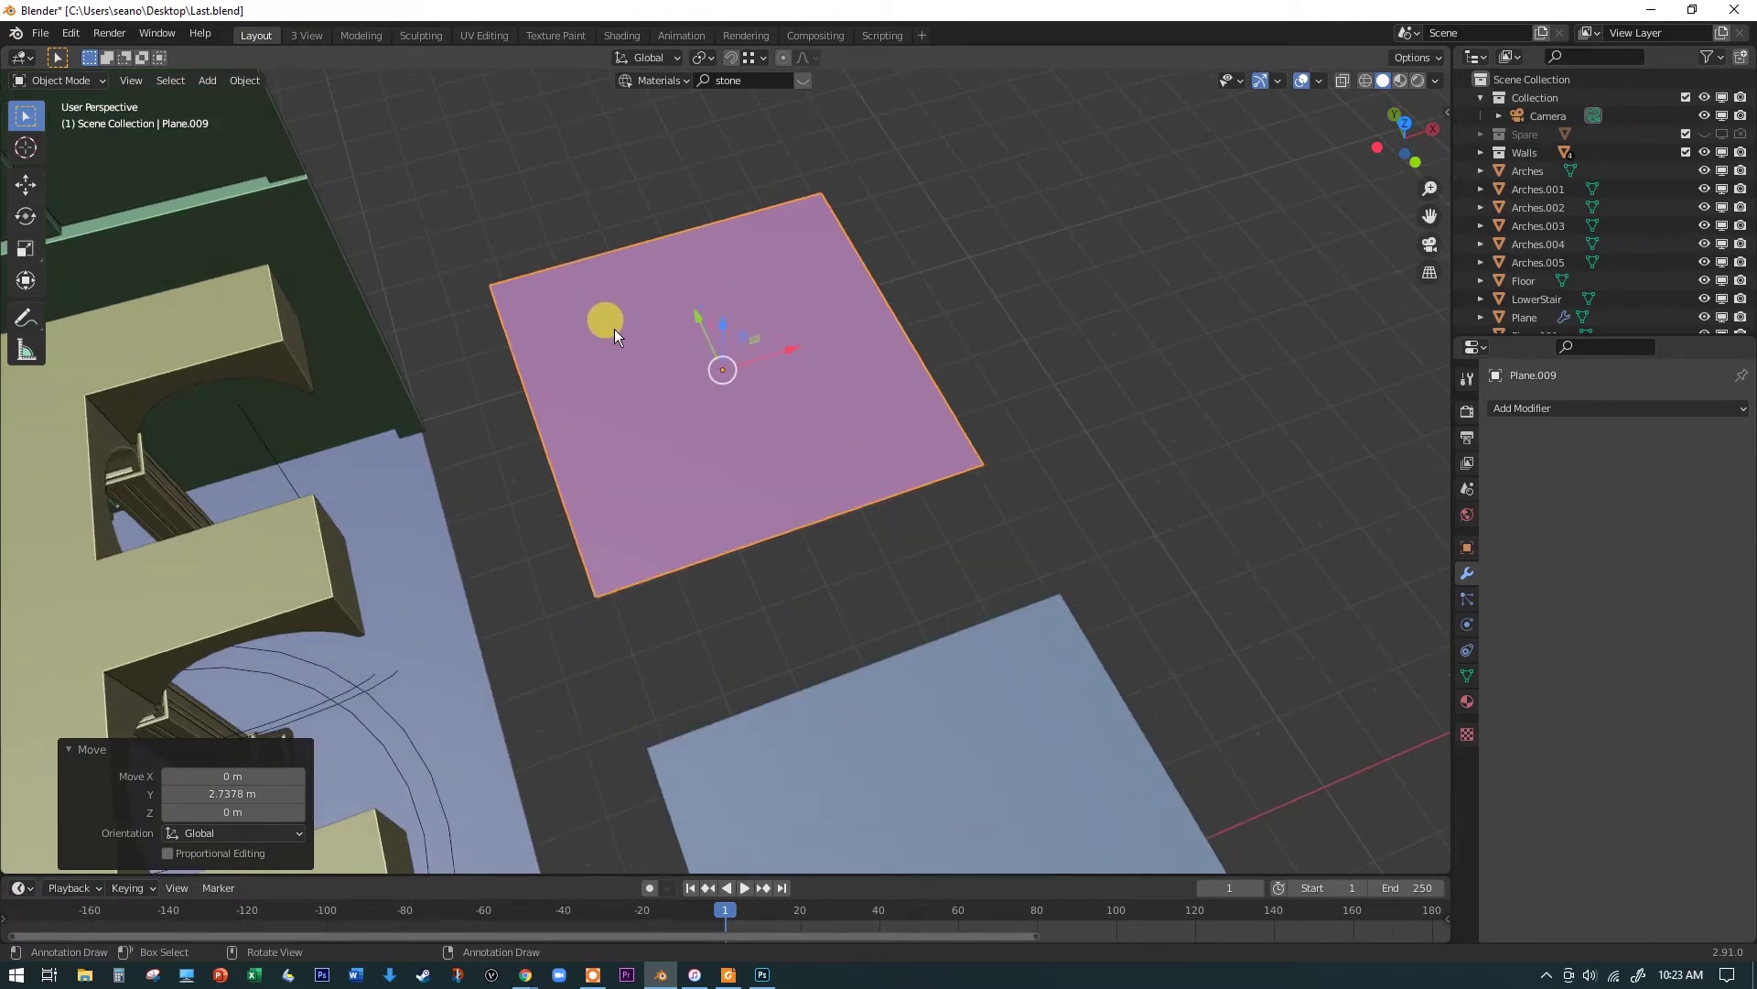
{"action": "key", "text": "Tab"}
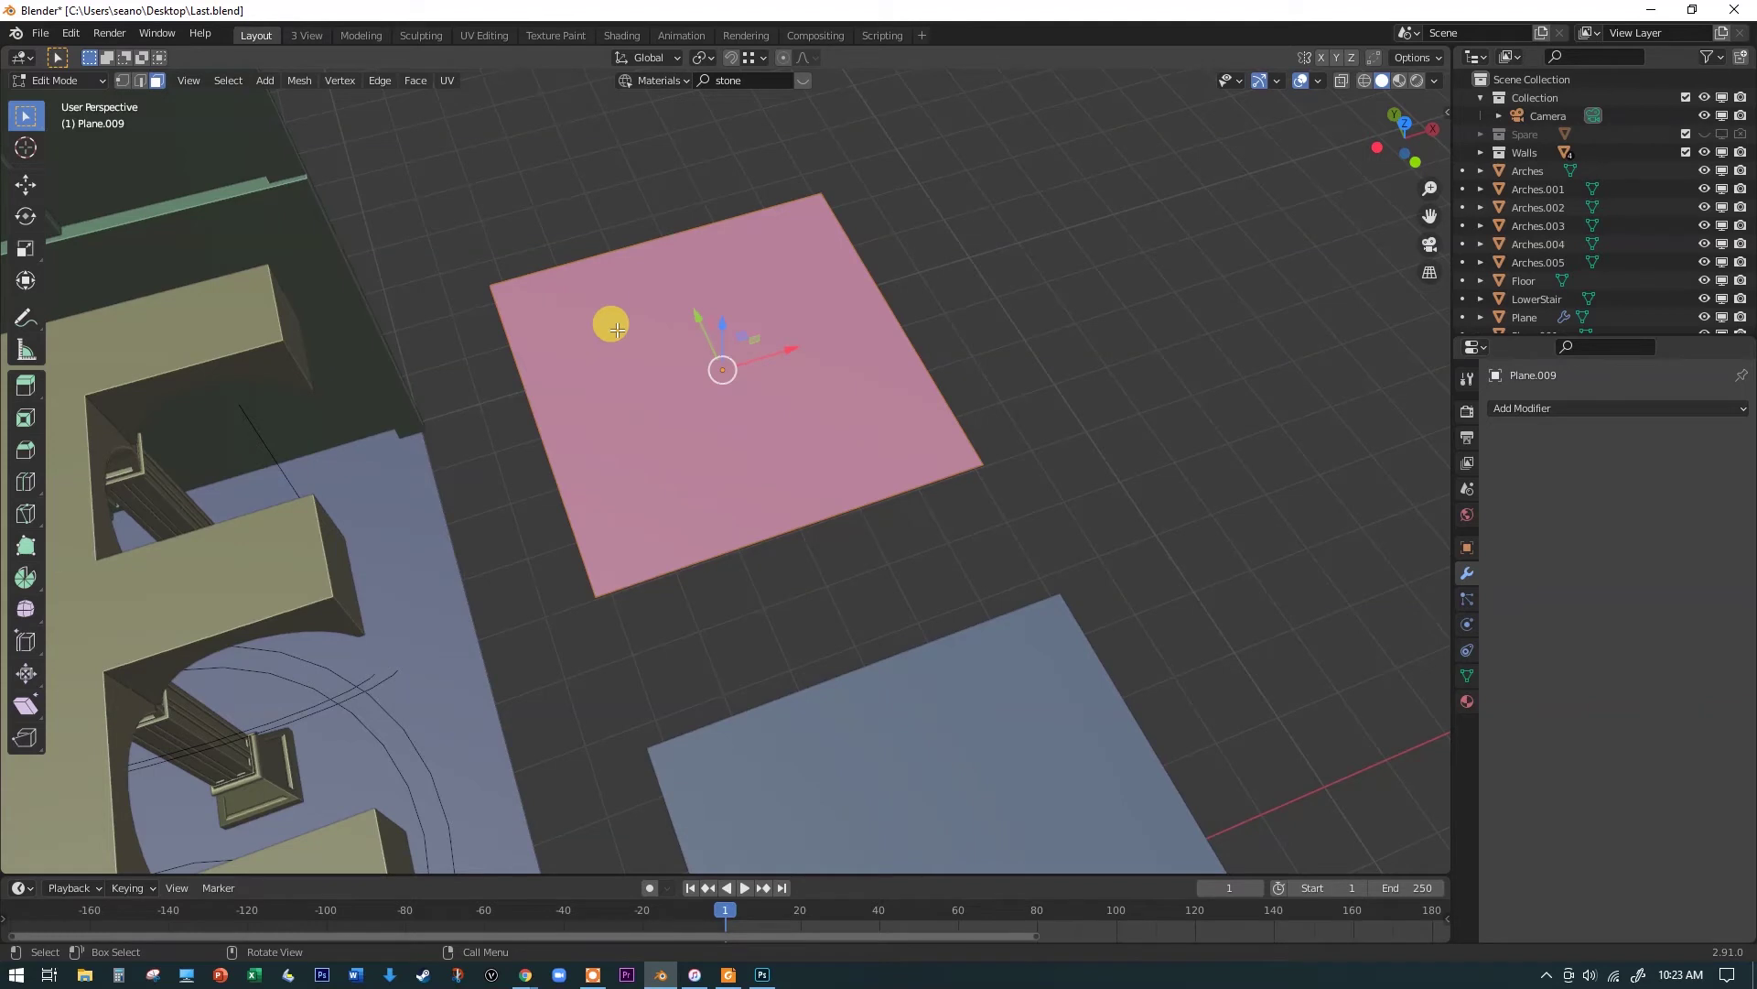
{"action": "right_click", "coordinate": [617, 329]}
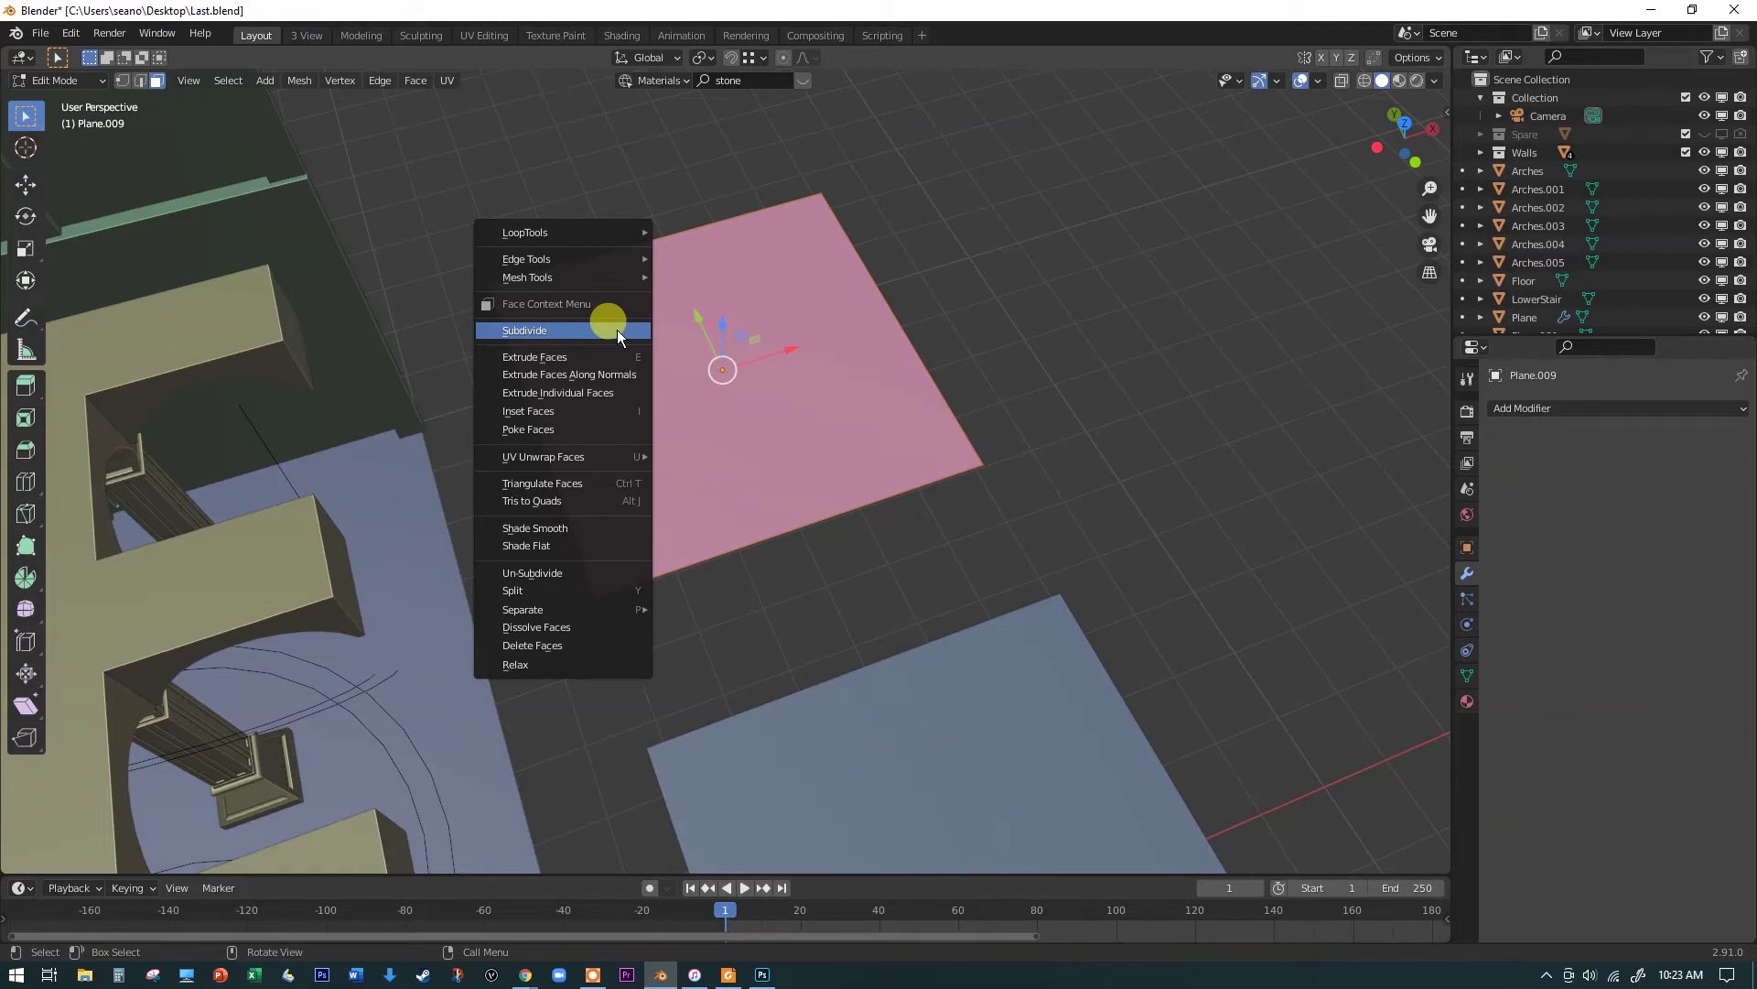
{"action": "left_click", "coordinate": [617, 329]}
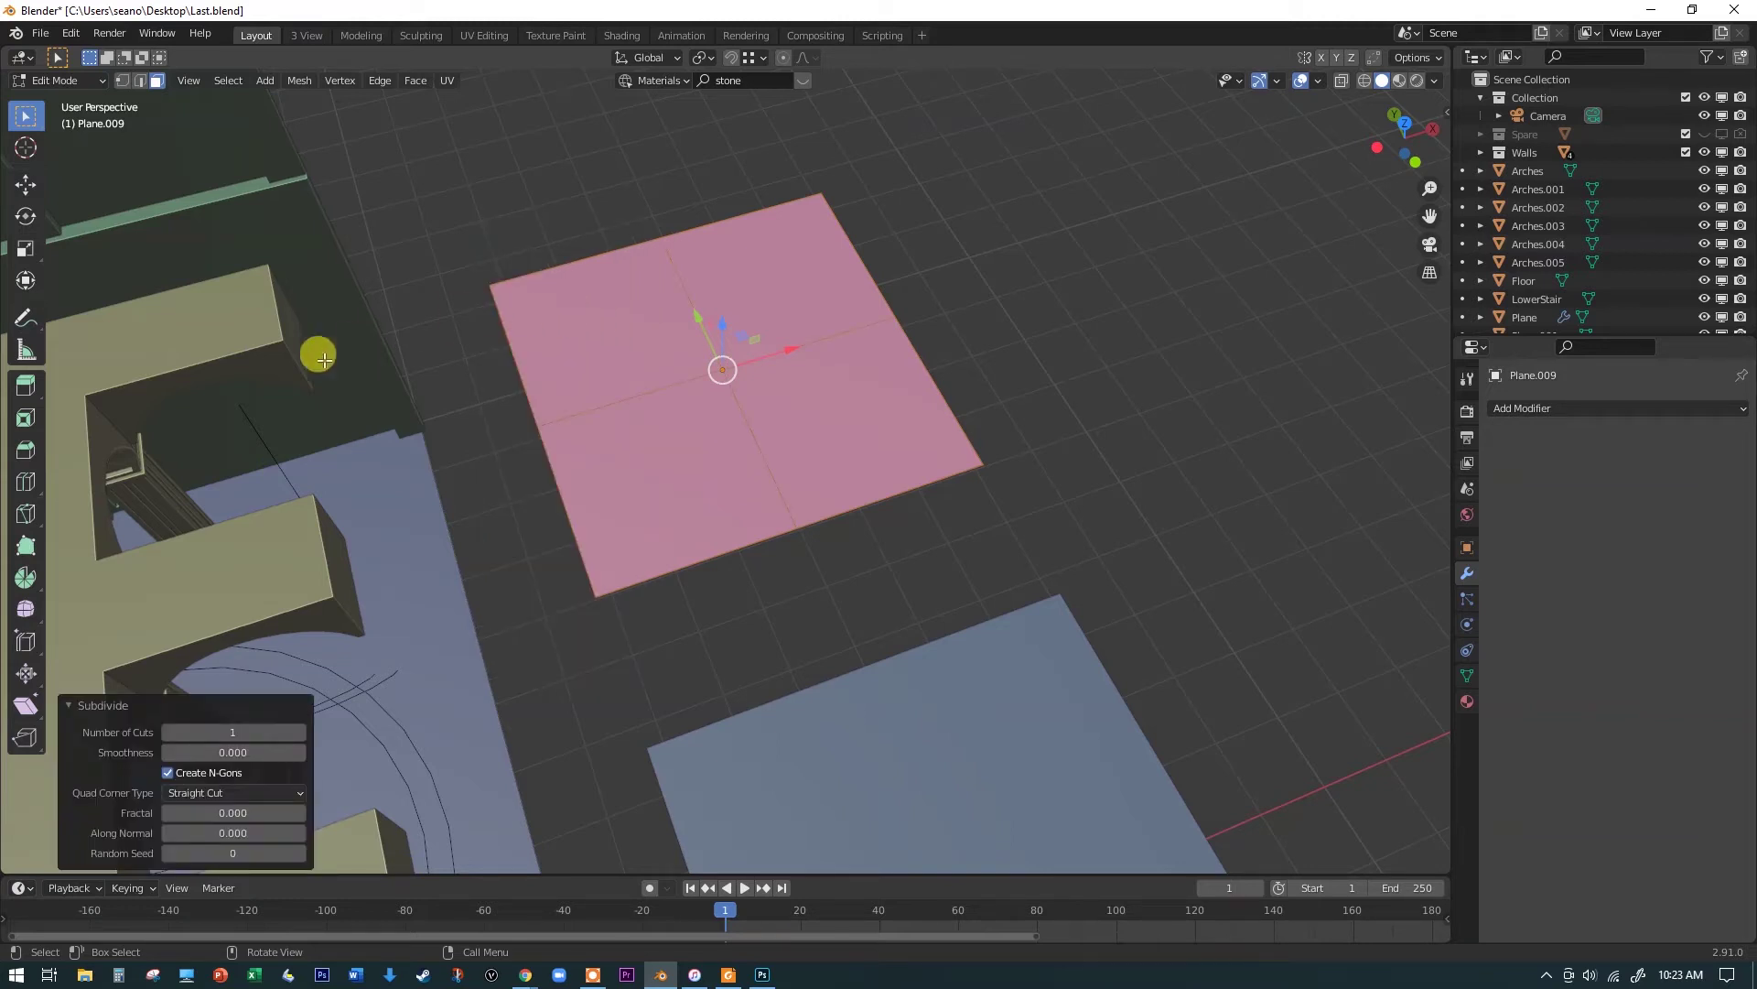
{"action": "left_click", "coordinate": [300, 734]}
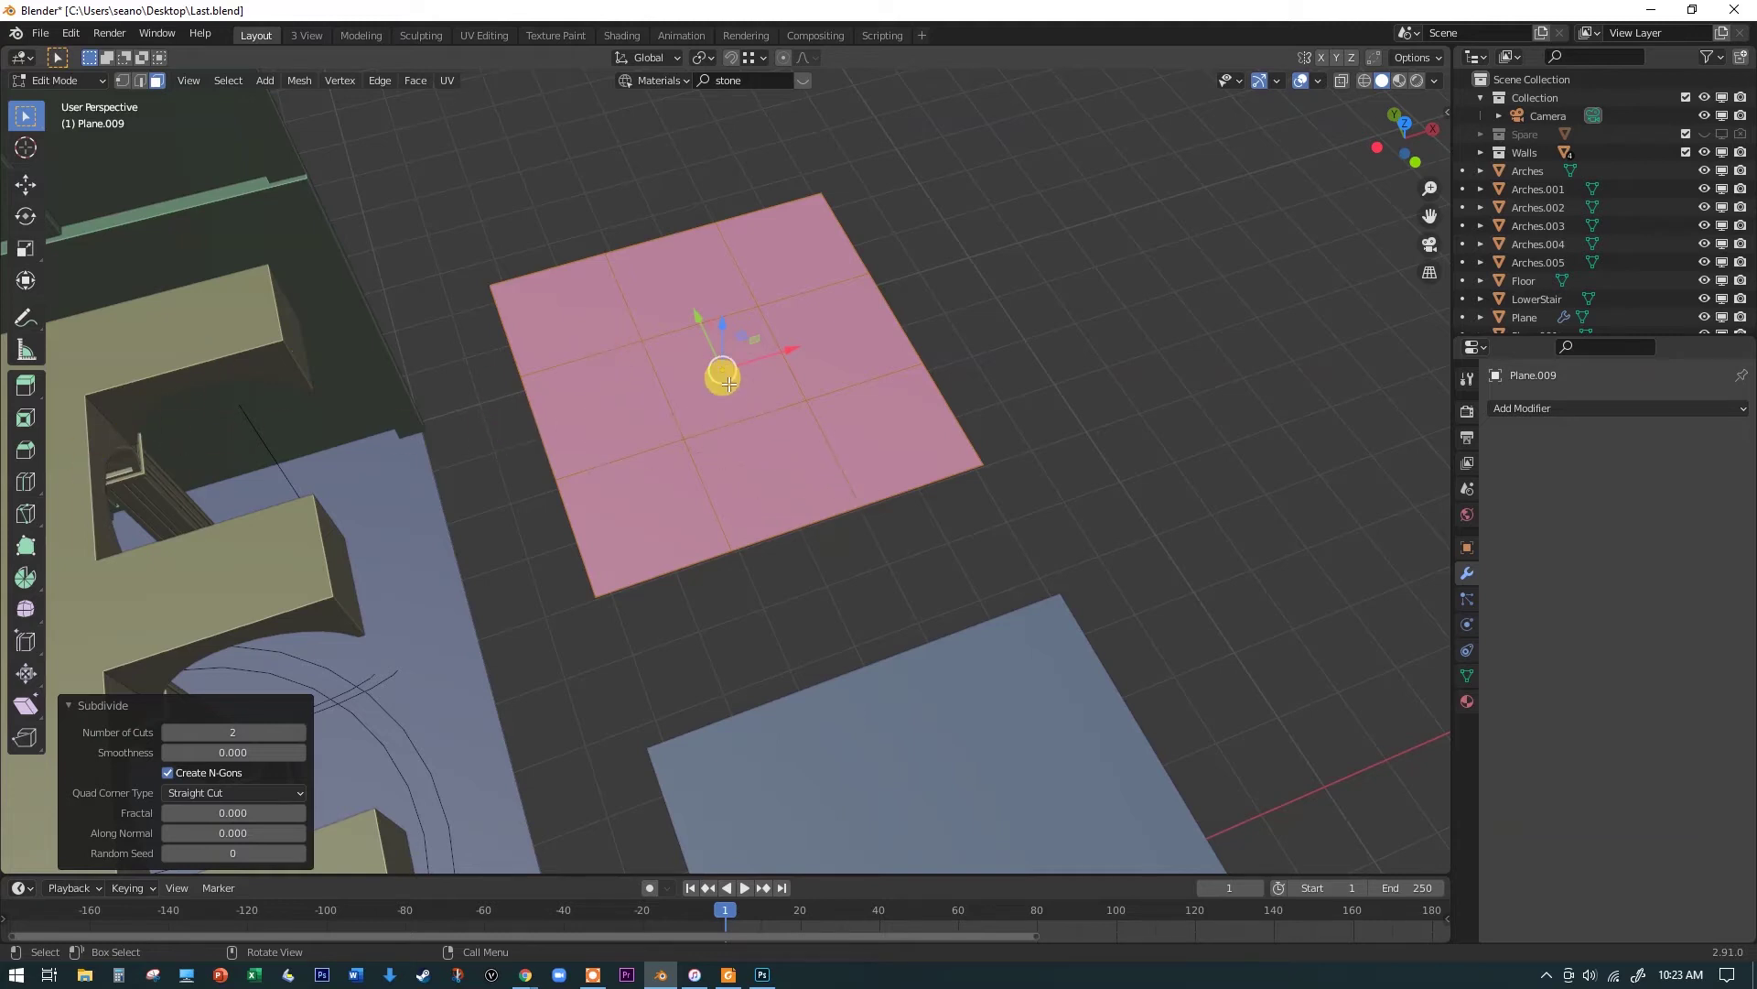
Step: Add a Wireframe modifier to the subdivided plane and return to Object Mode
{"action": "middle_click_drag", "start_coordinate": [829, 539], "coordinate": [836, 581]}
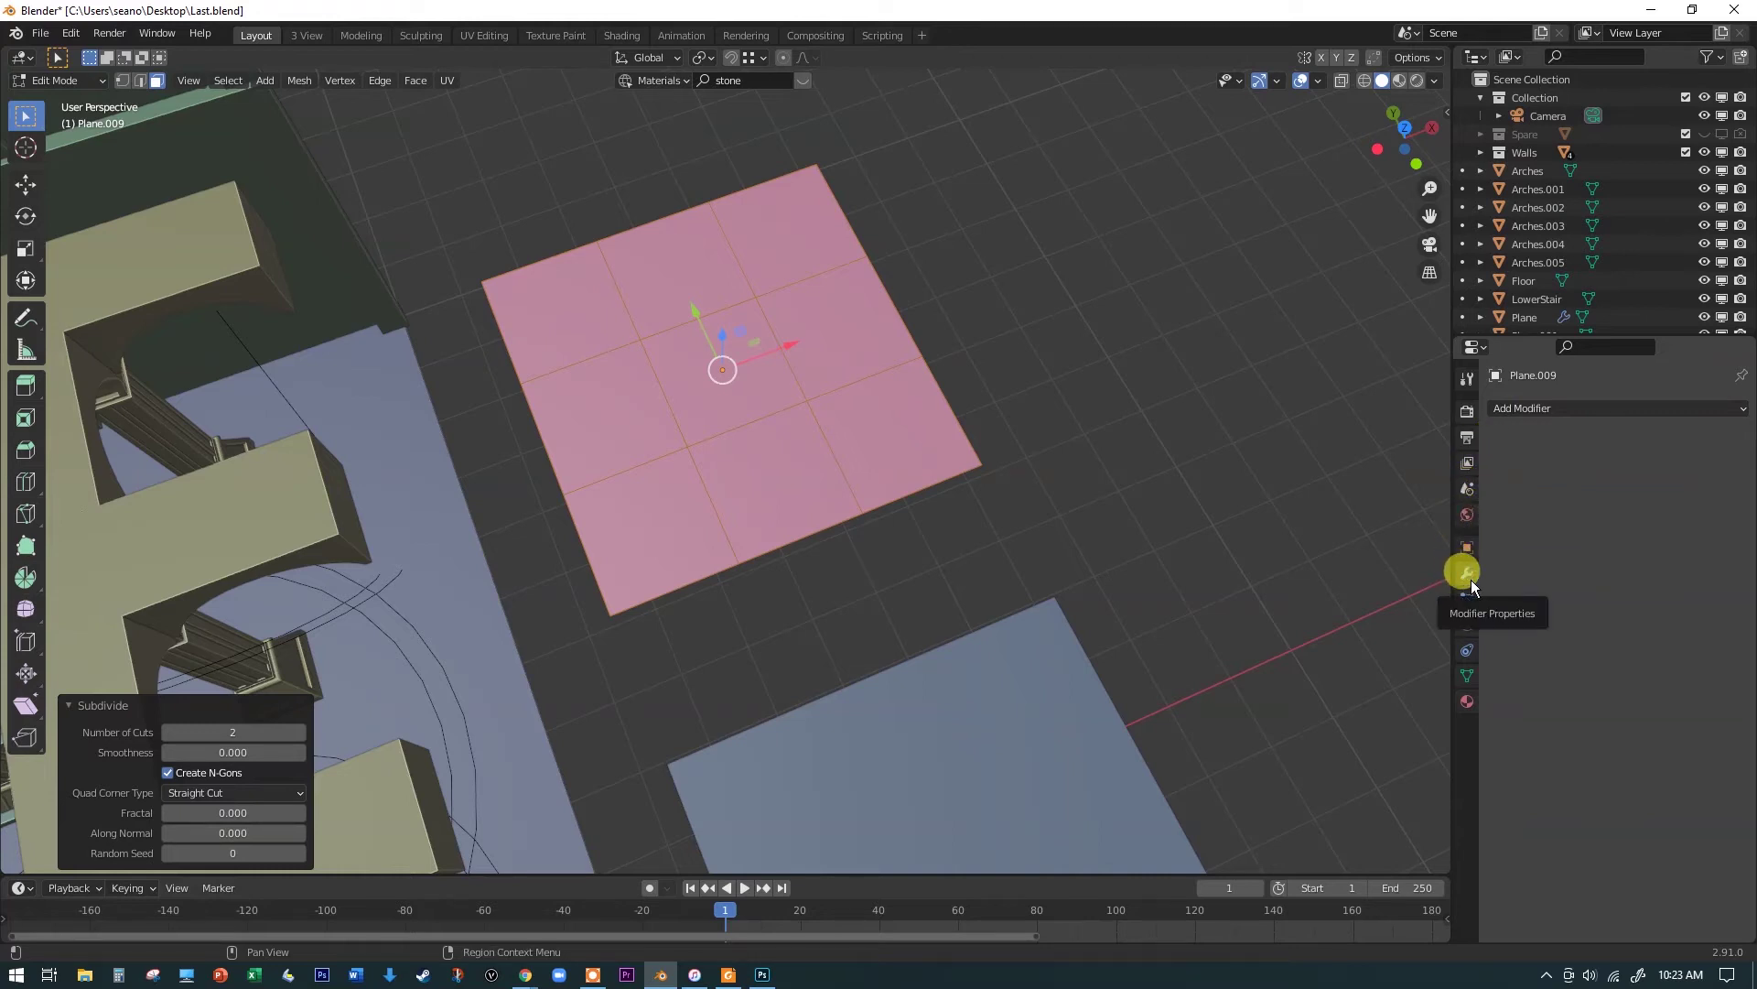
{"action": "left_click", "coordinate": [1551, 408]}
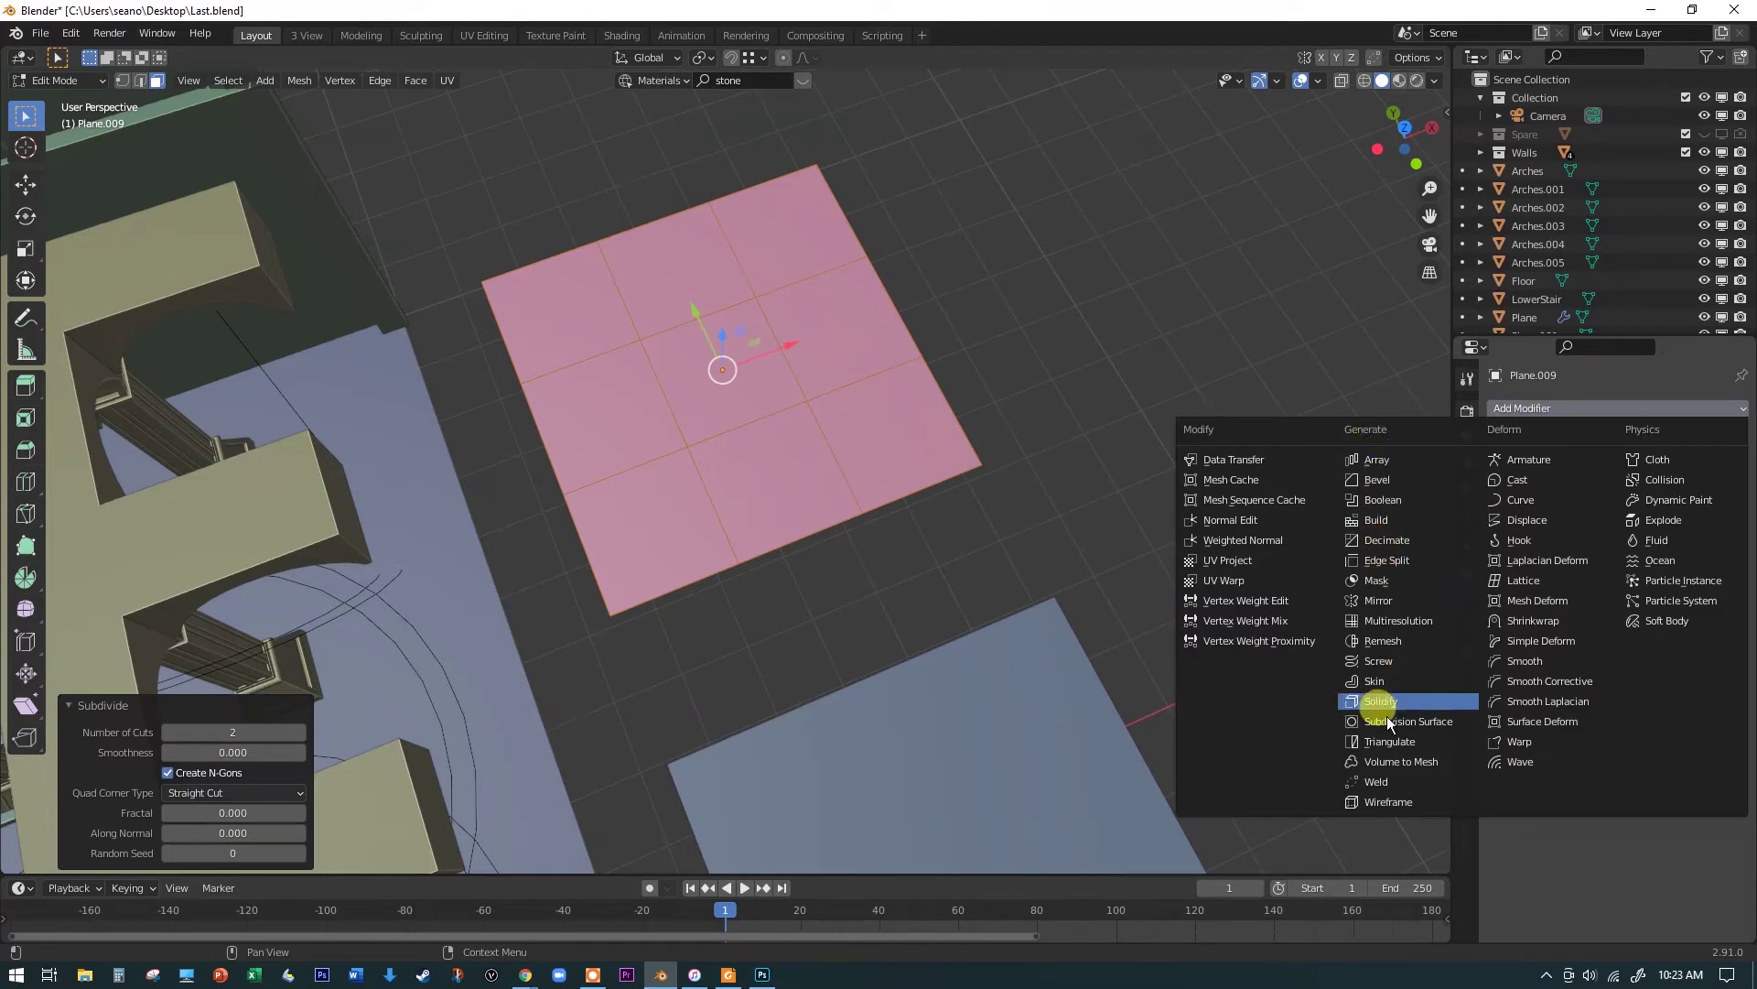
{"action": "left_click", "coordinate": [1425, 805]}
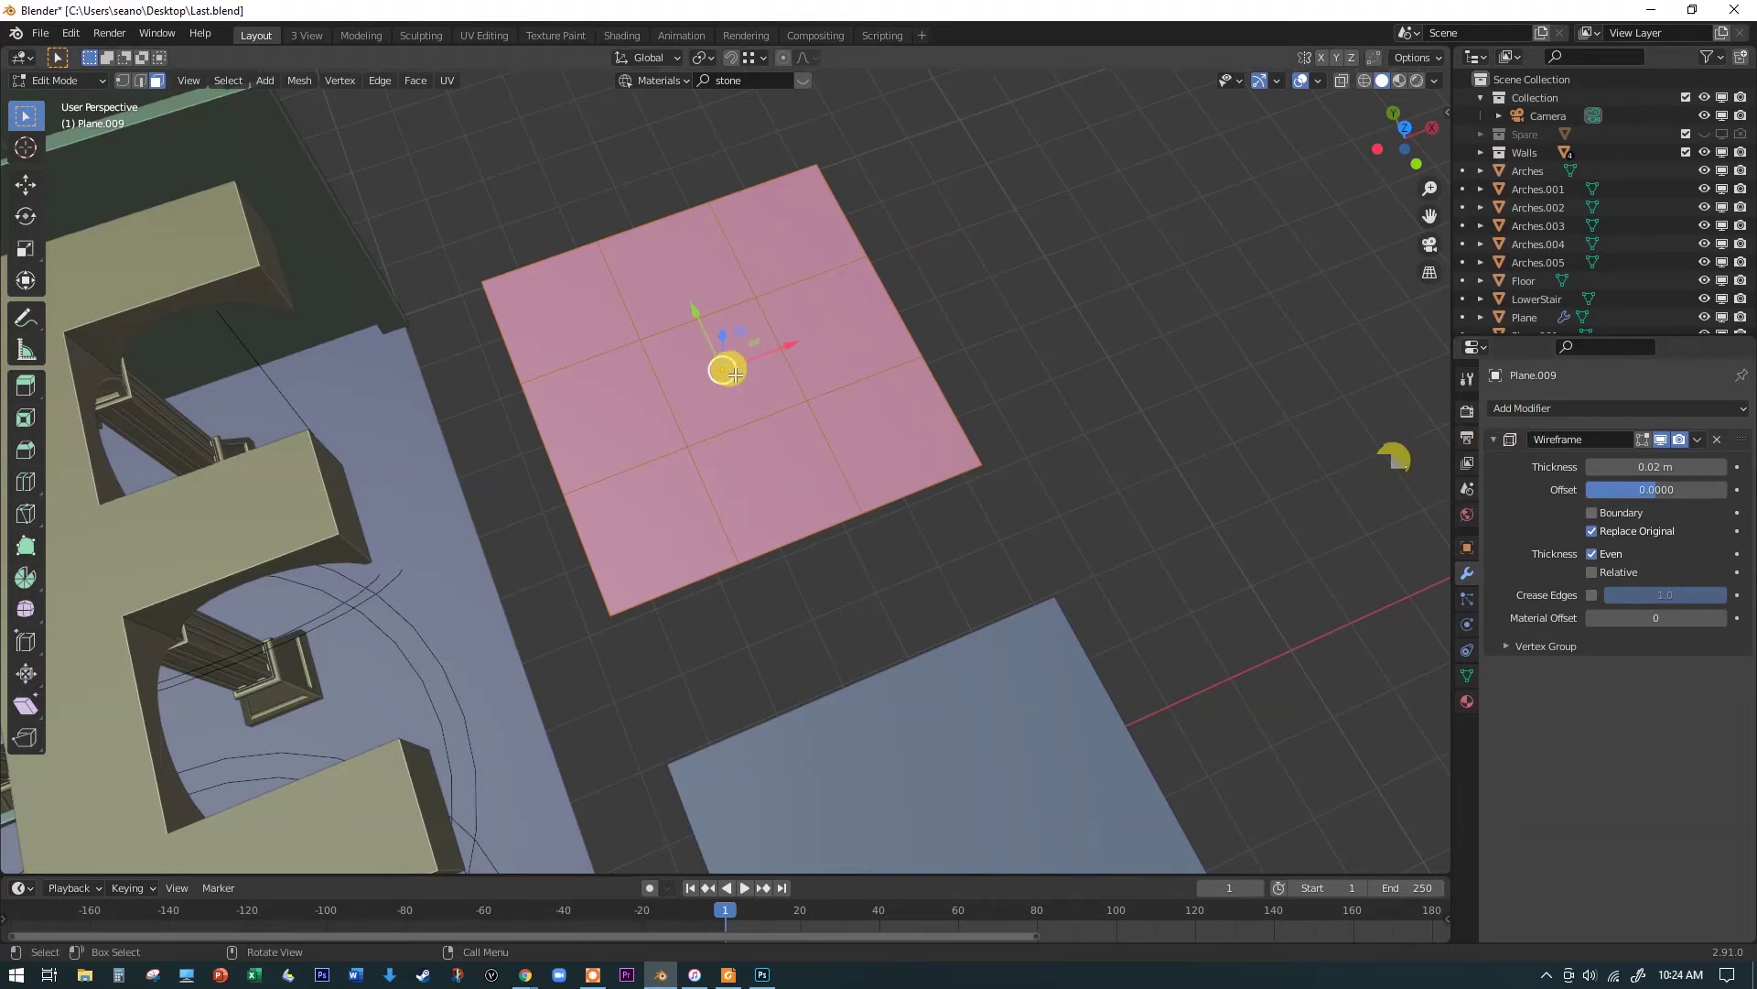
{"action": "key", "text": "Tab"}
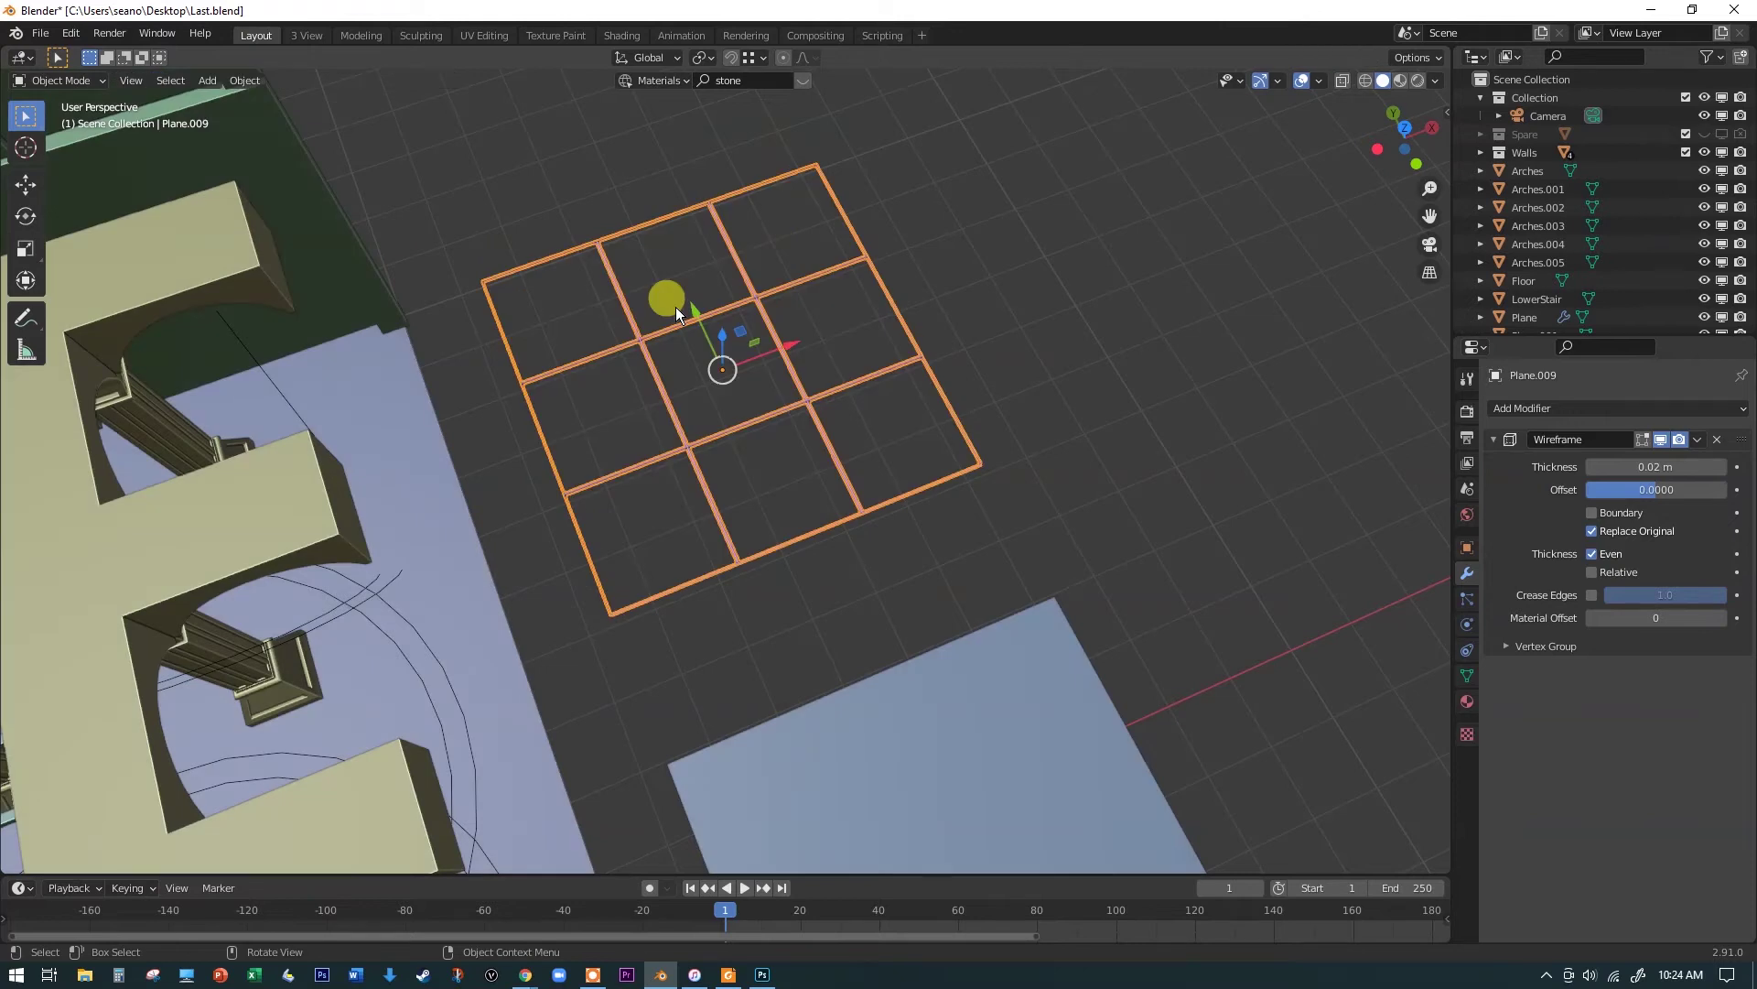
Step: Set the Wireframe modifier's thickness to 0.134 m
{"action": "middle_click_drag", "start_coordinate": [863, 427], "coordinate": [850, 383]}
{"action": "scroll", "coordinate": [850, 383], "scroll_direction": "up", "scroll_amount": 4}
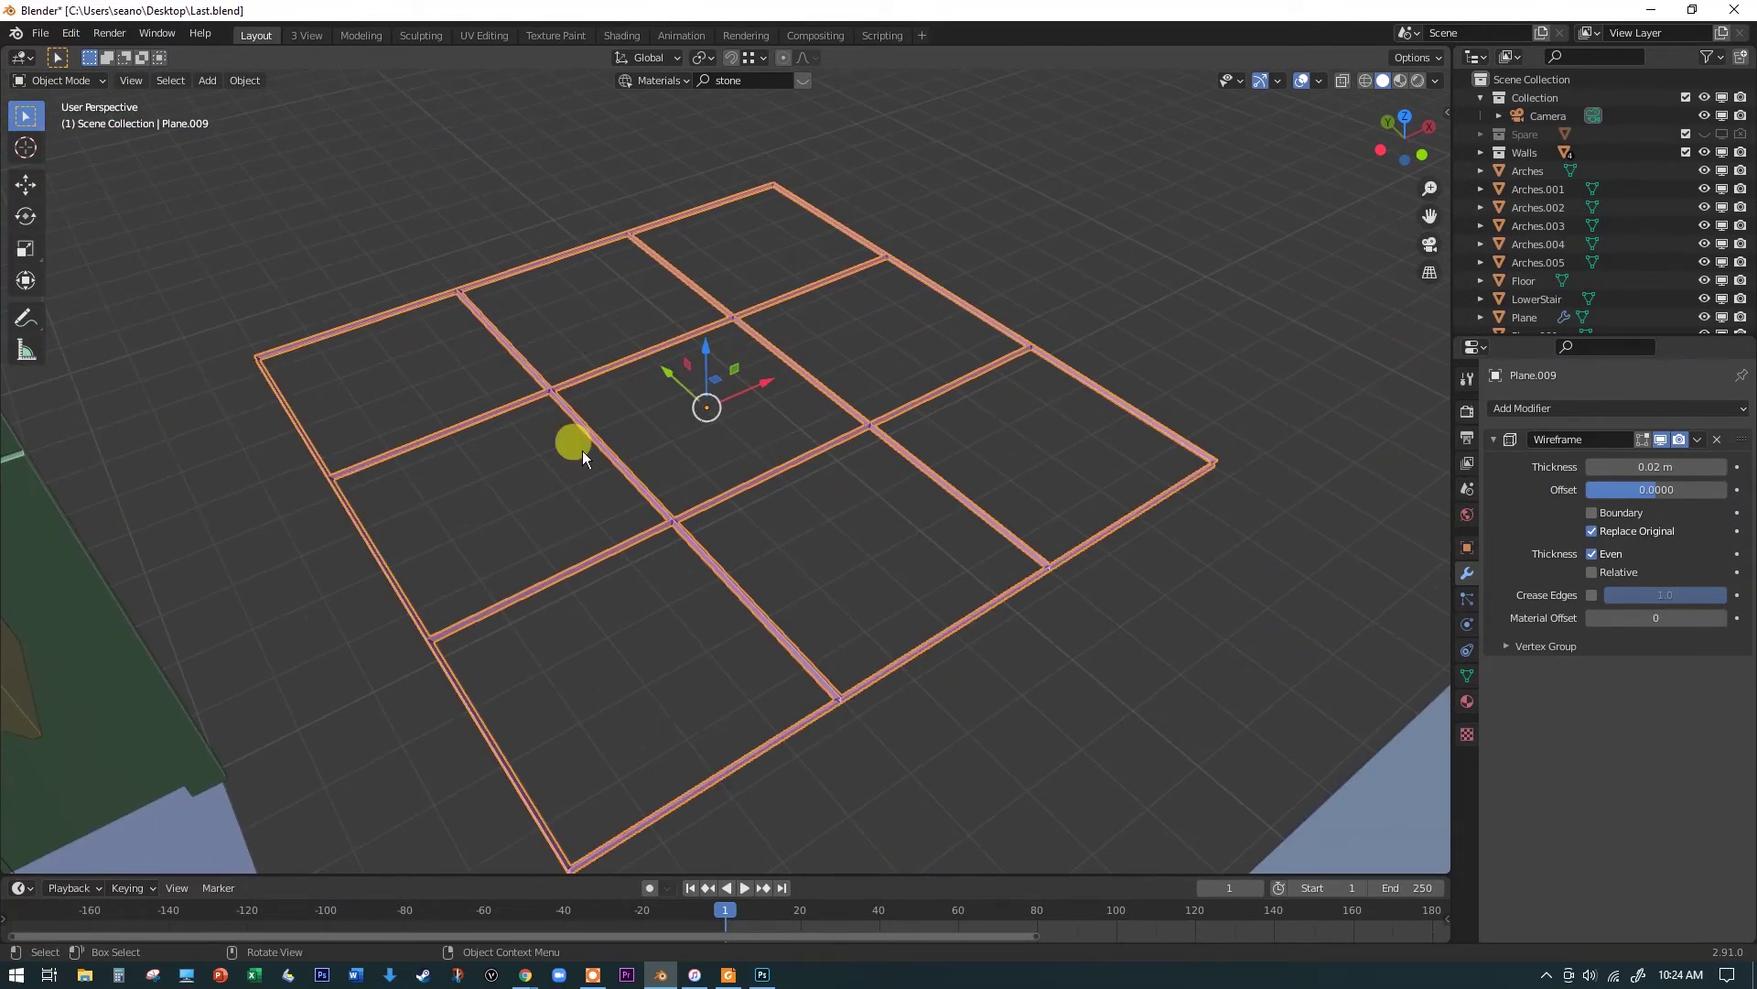
{"action": "scroll", "coordinate": [597, 433], "scroll_direction": "up", "scroll_amount": 2}
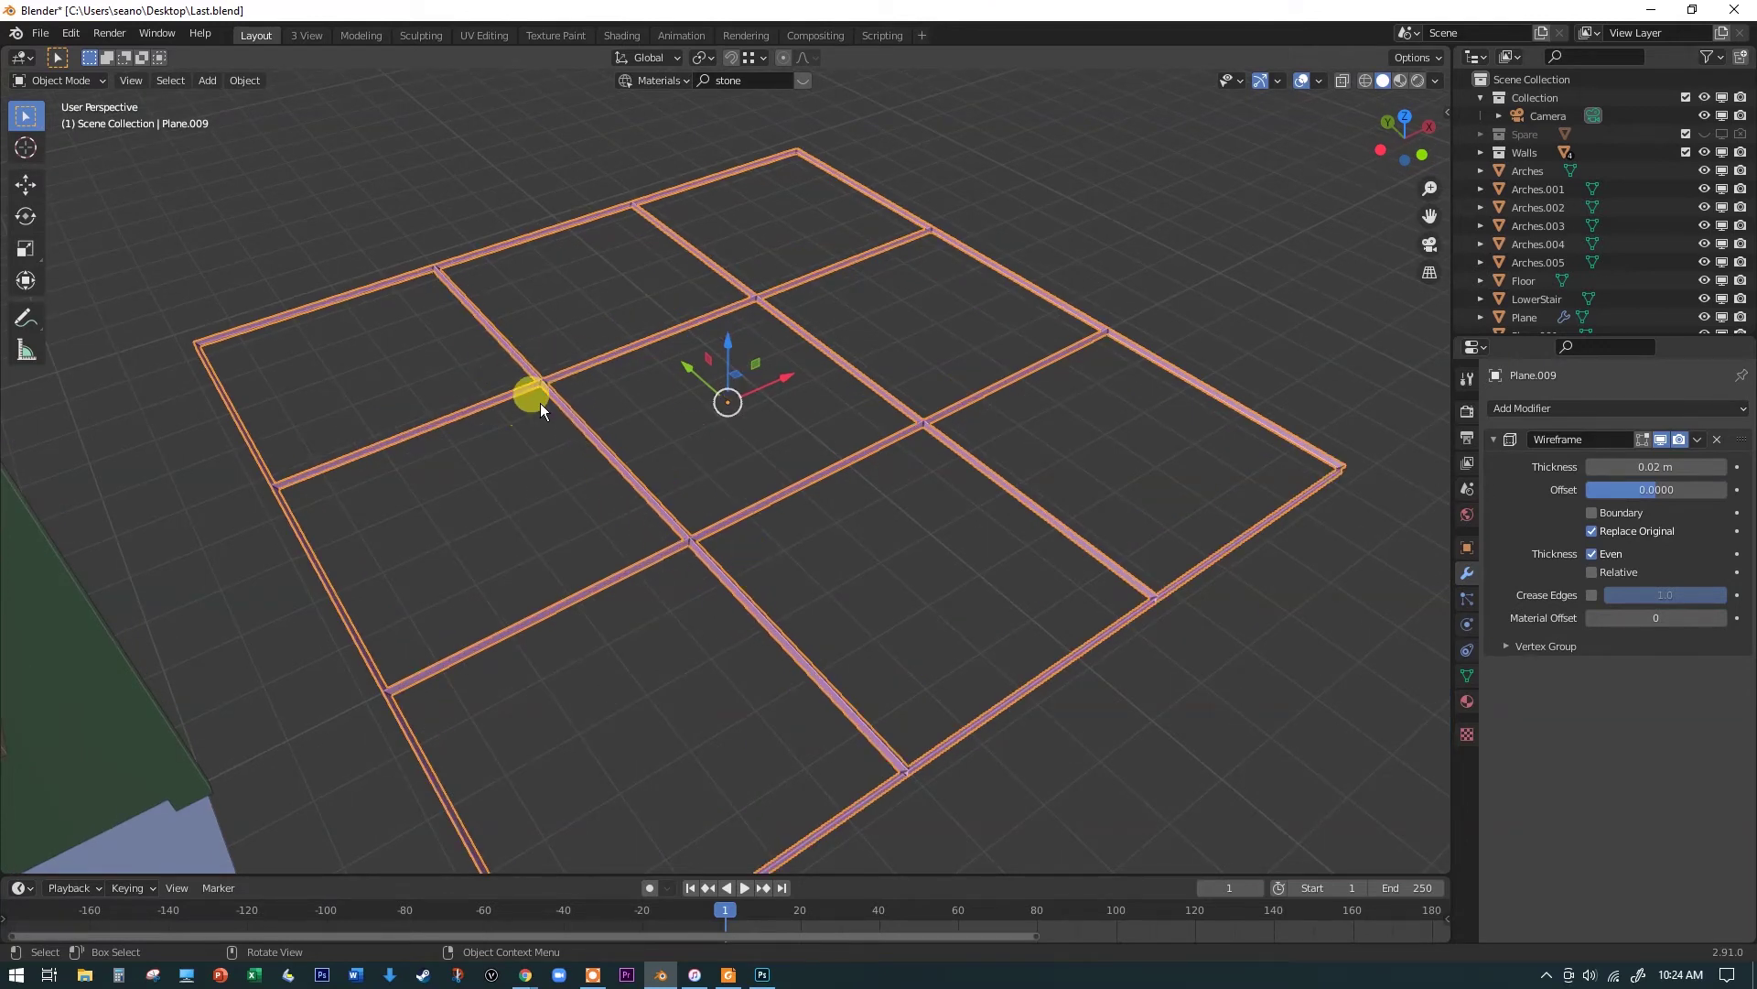
{"action": "scroll", "coordinate": [549, 430], "scroll_direction": "down", "scroll_amount": 2}
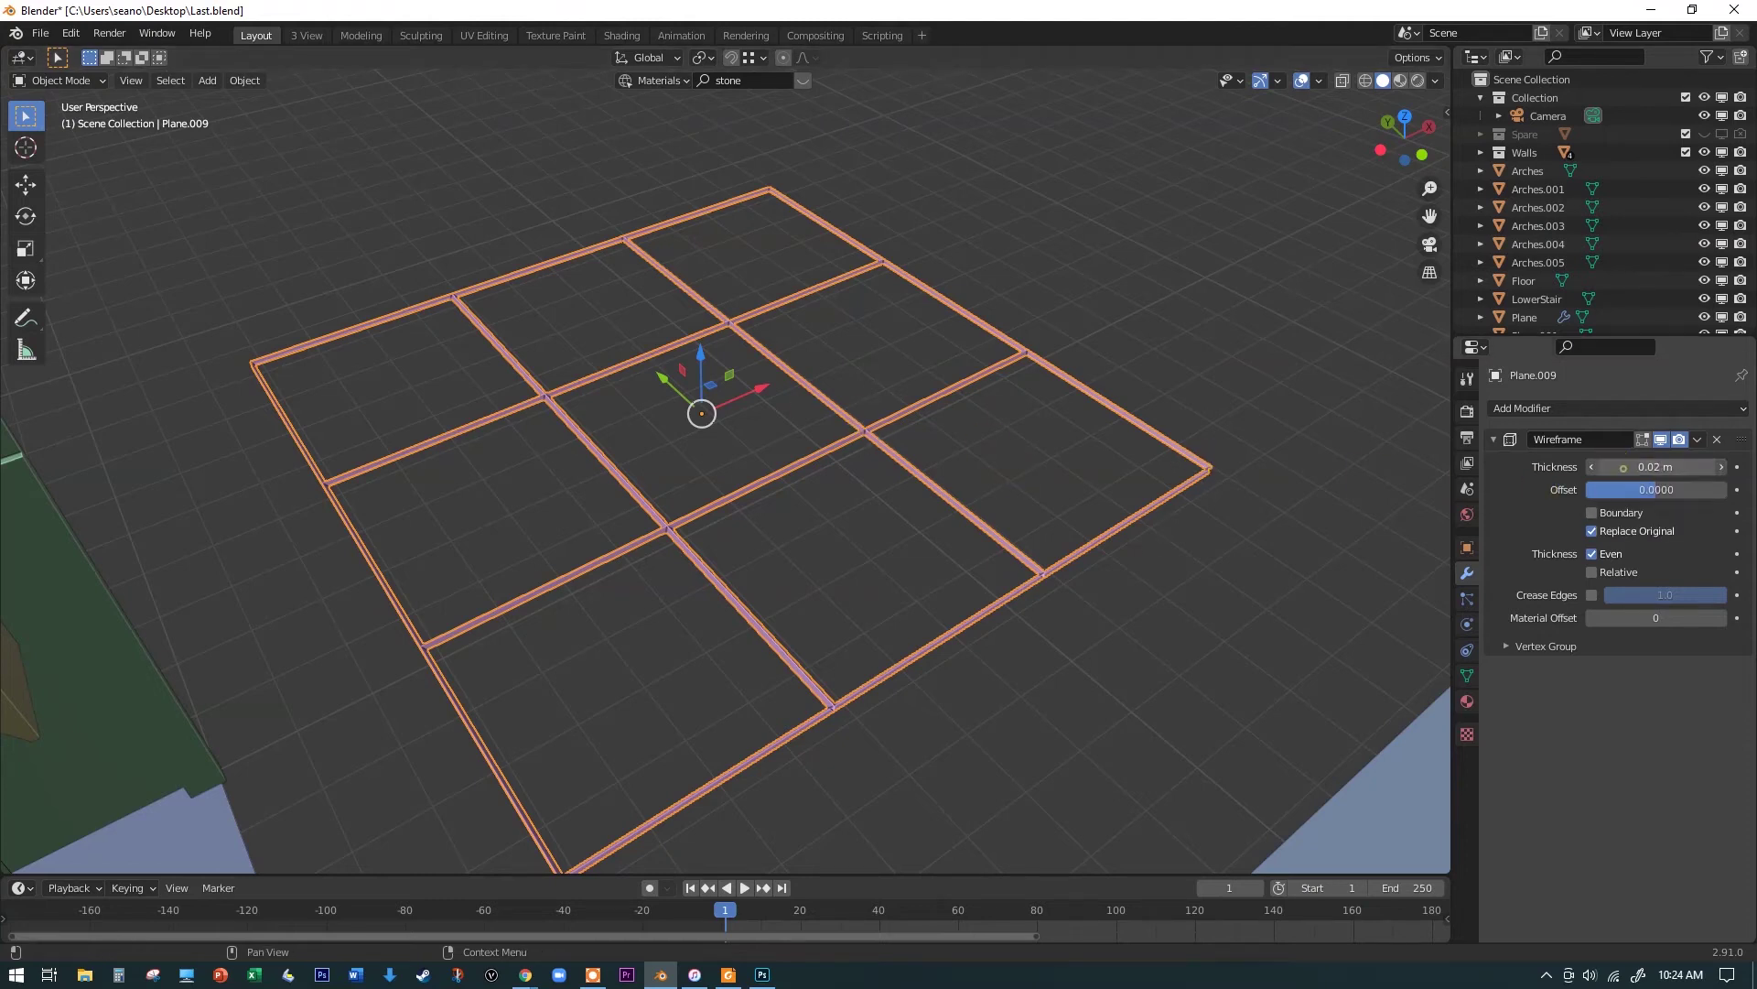
{"action": "left_click_drag", "start_coordinate": [1623, 468], "coordinate": [1696, 467]}
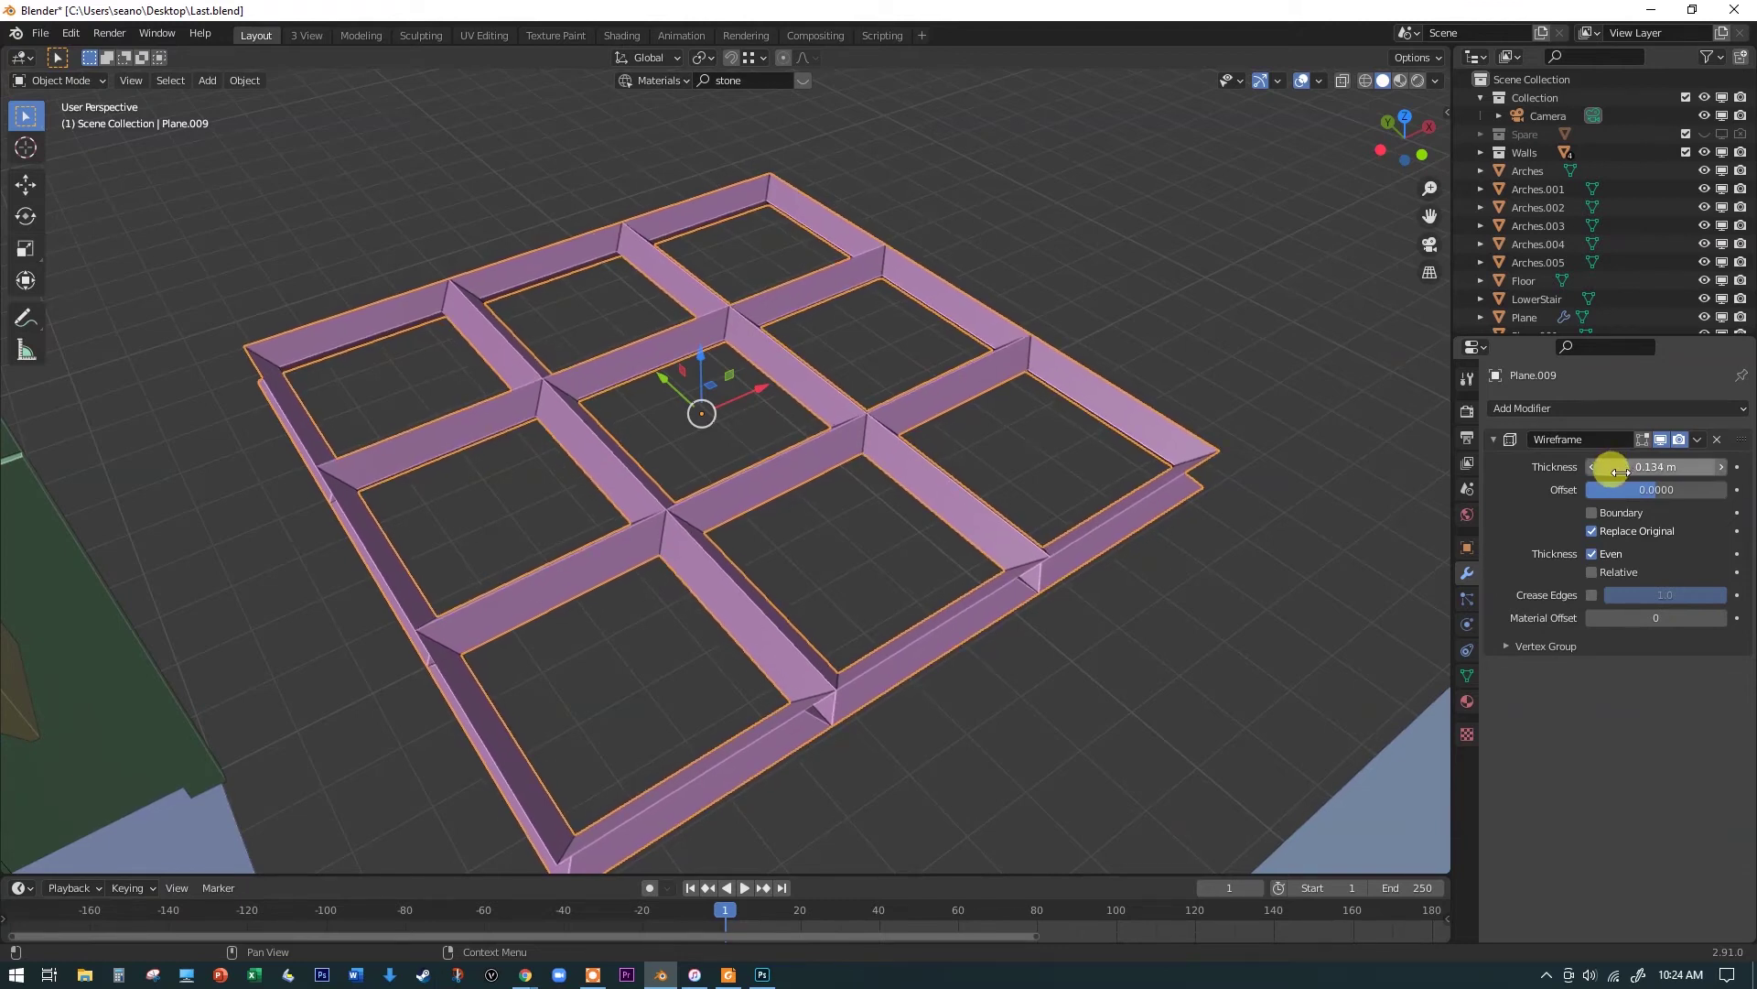
Step: Try the Wireframe modifier's Boundary and Replace Original options, switching each one back to its initial setting
{"action": "left_click", "coordinate": [1592, 513]}
{"action": "left_click", "coordinate": [1592, 513]}
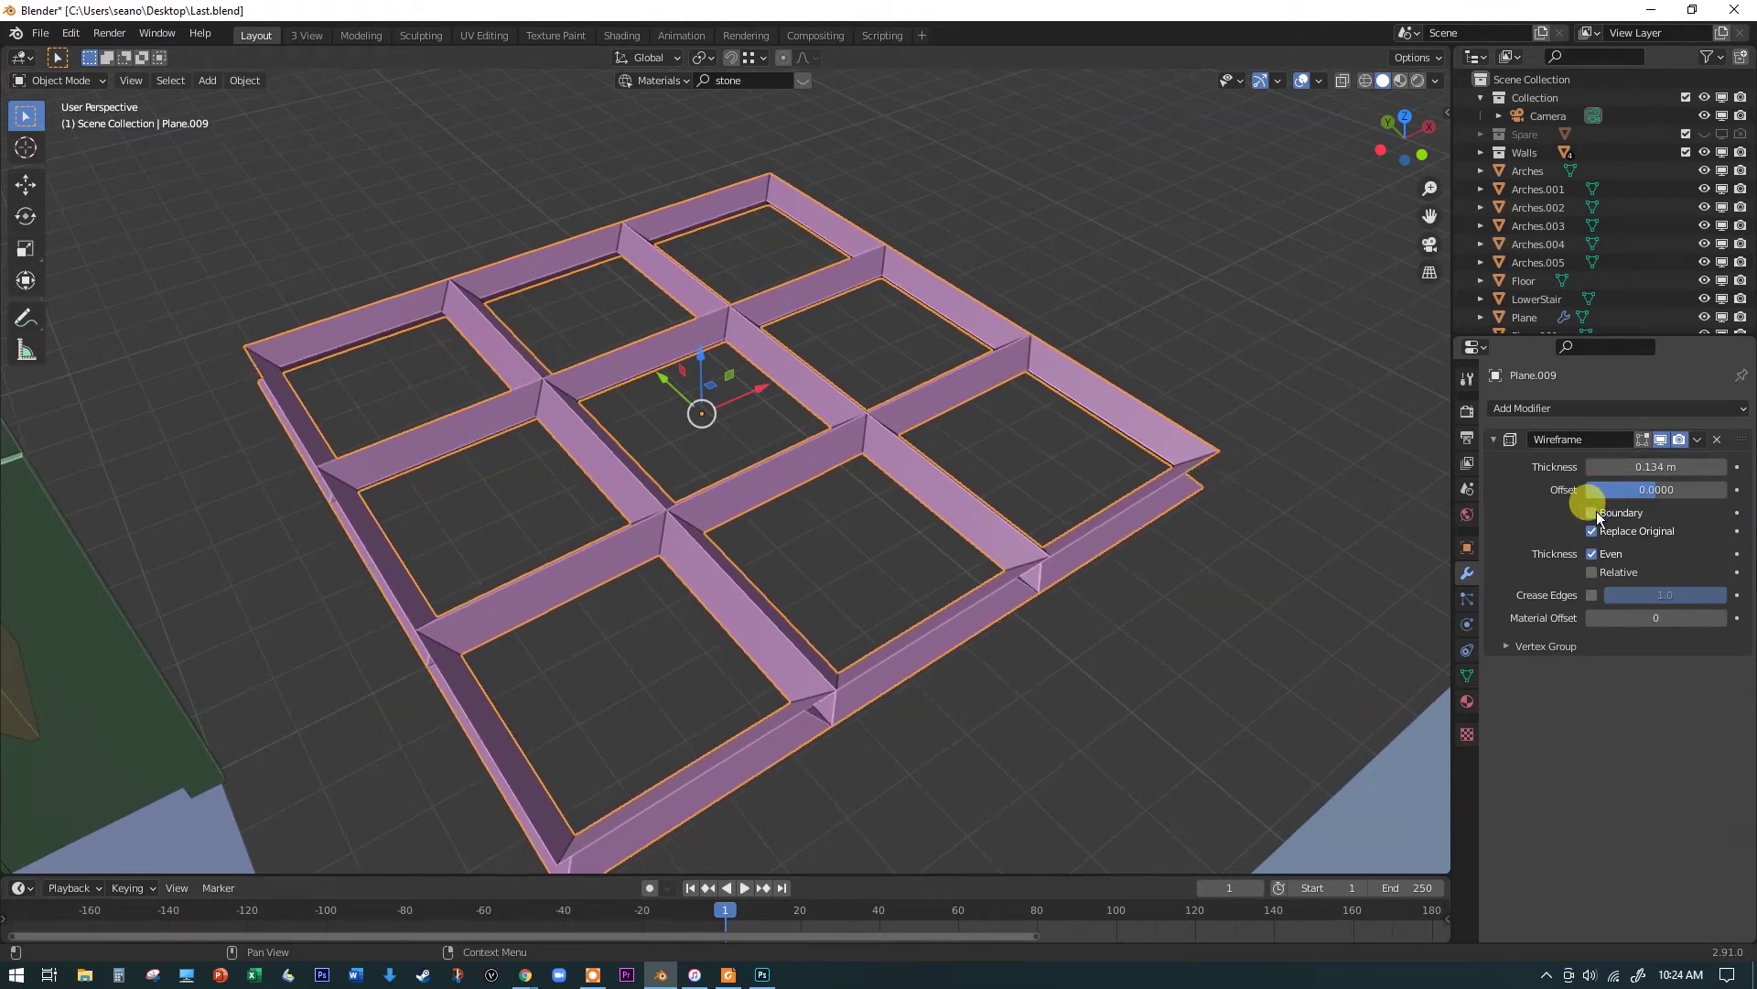
{"action": "left_click", "coordinate": [1593, 513]}
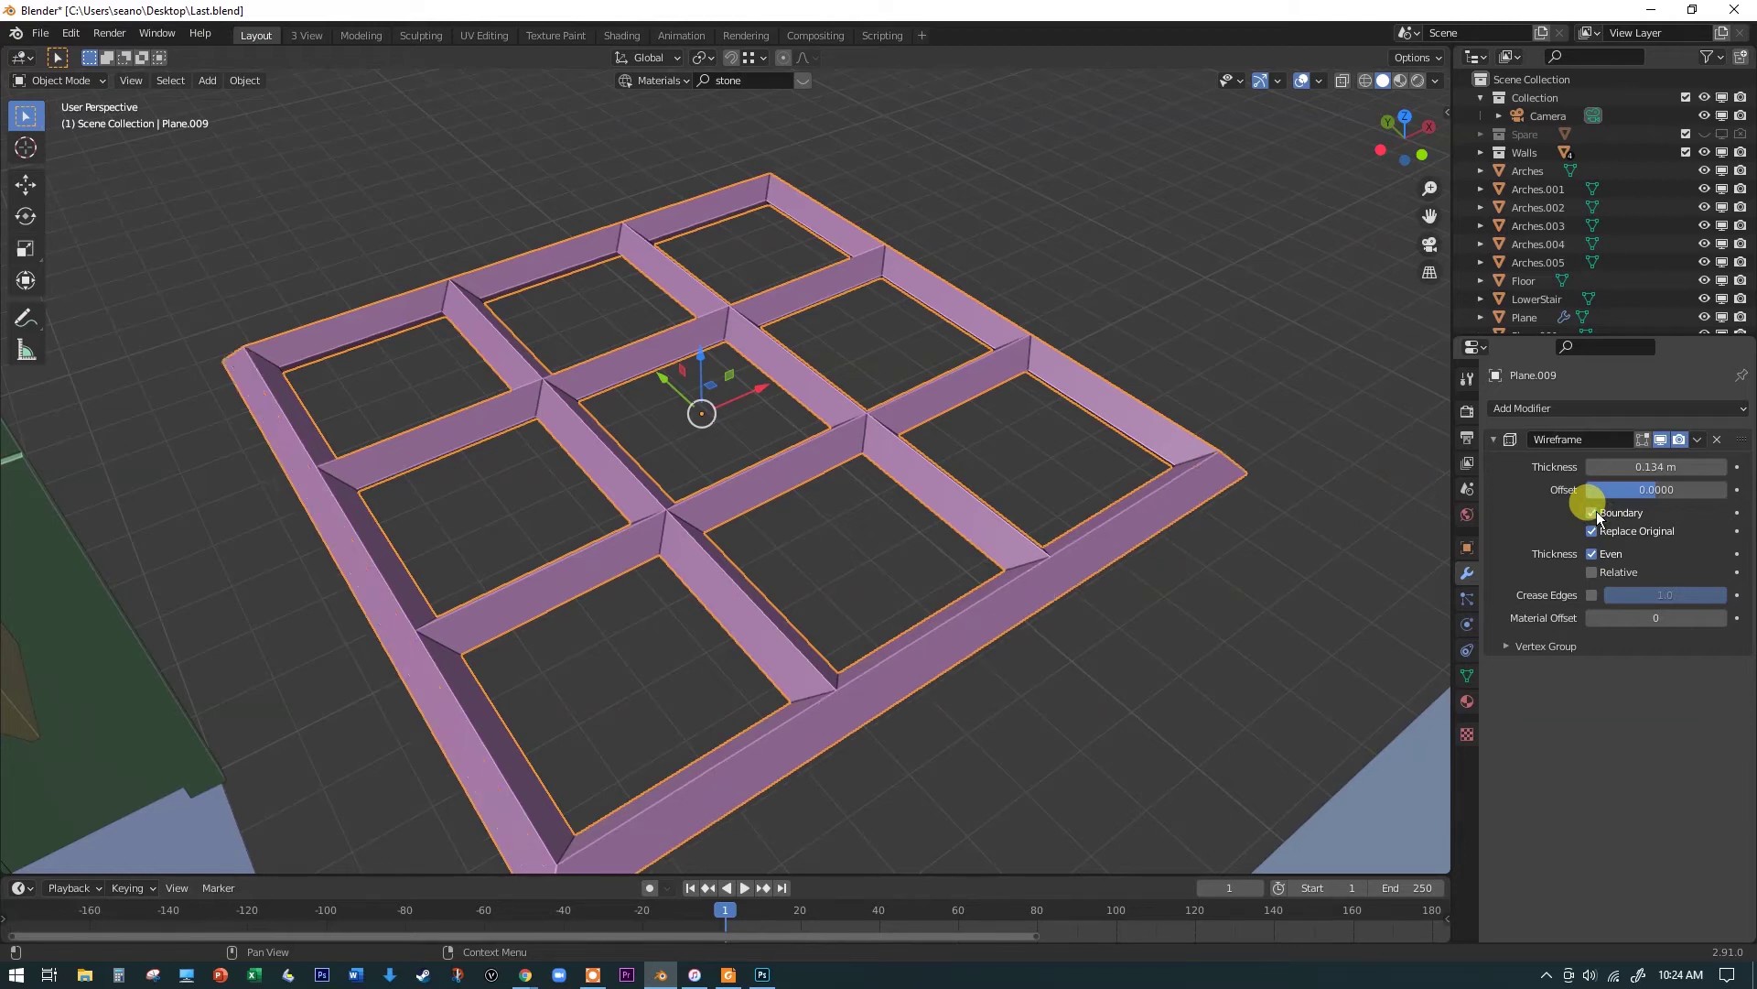
{"action": "left_click", "coordinate": [1594, 512]}
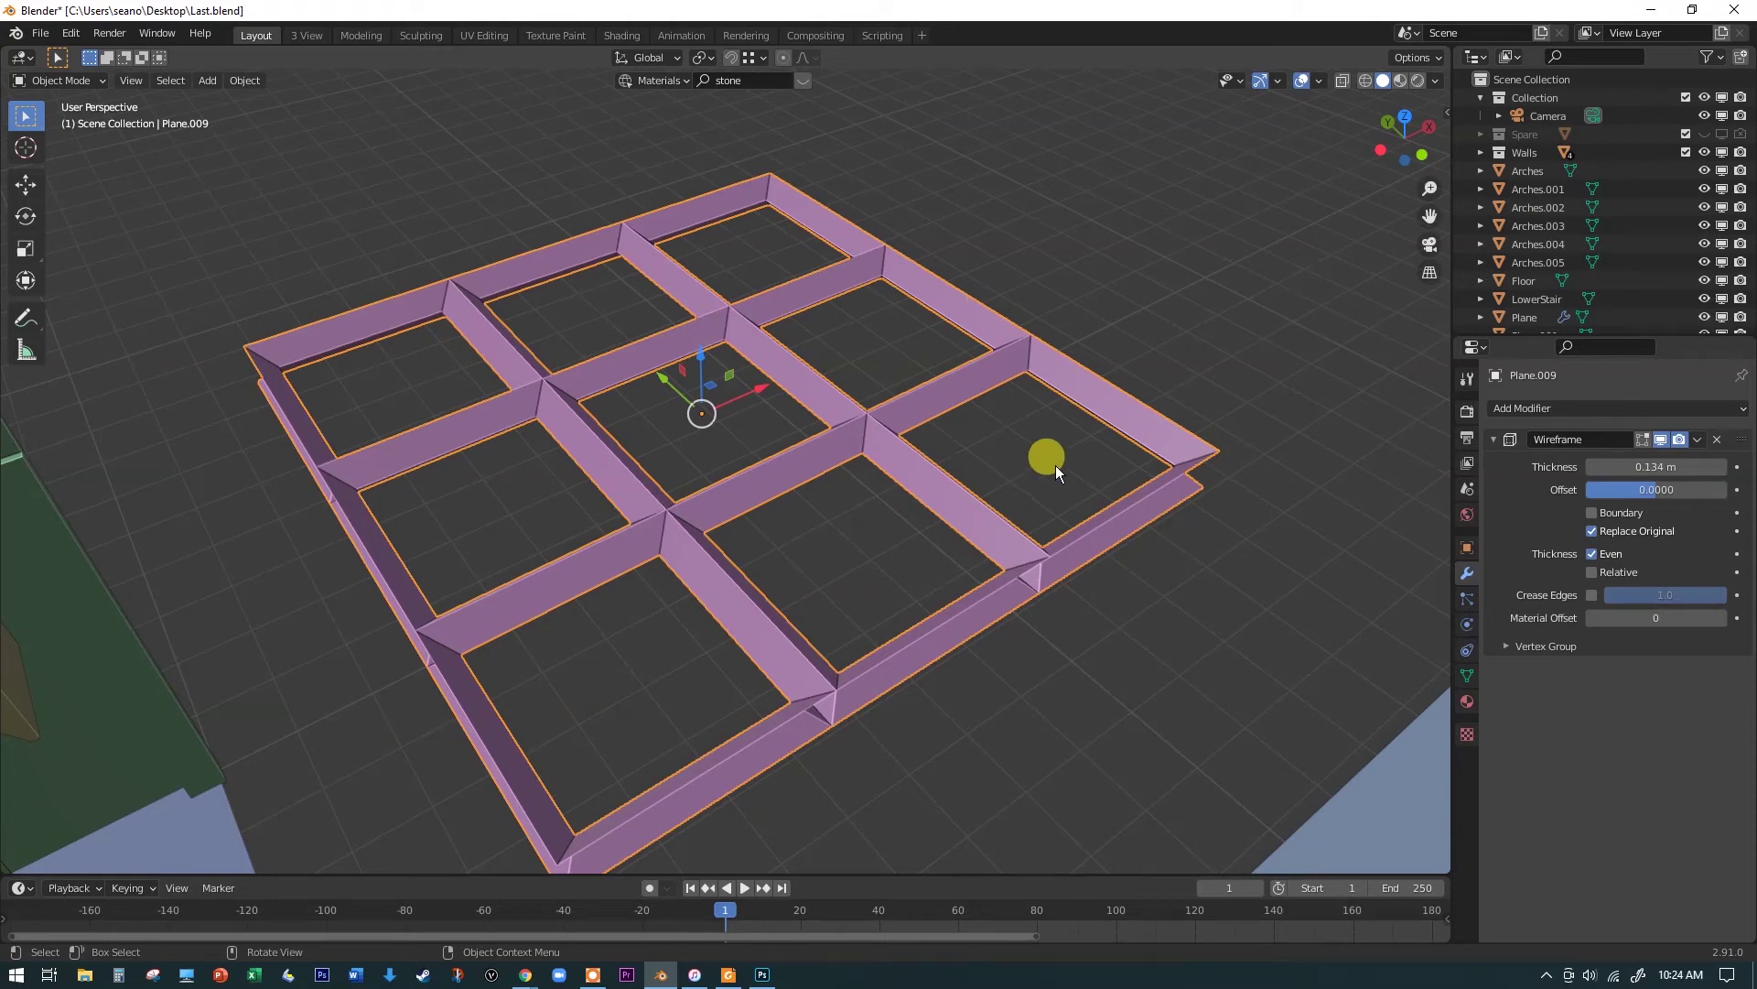
{"action": "left_click", "coordinate": [1590, 534]}
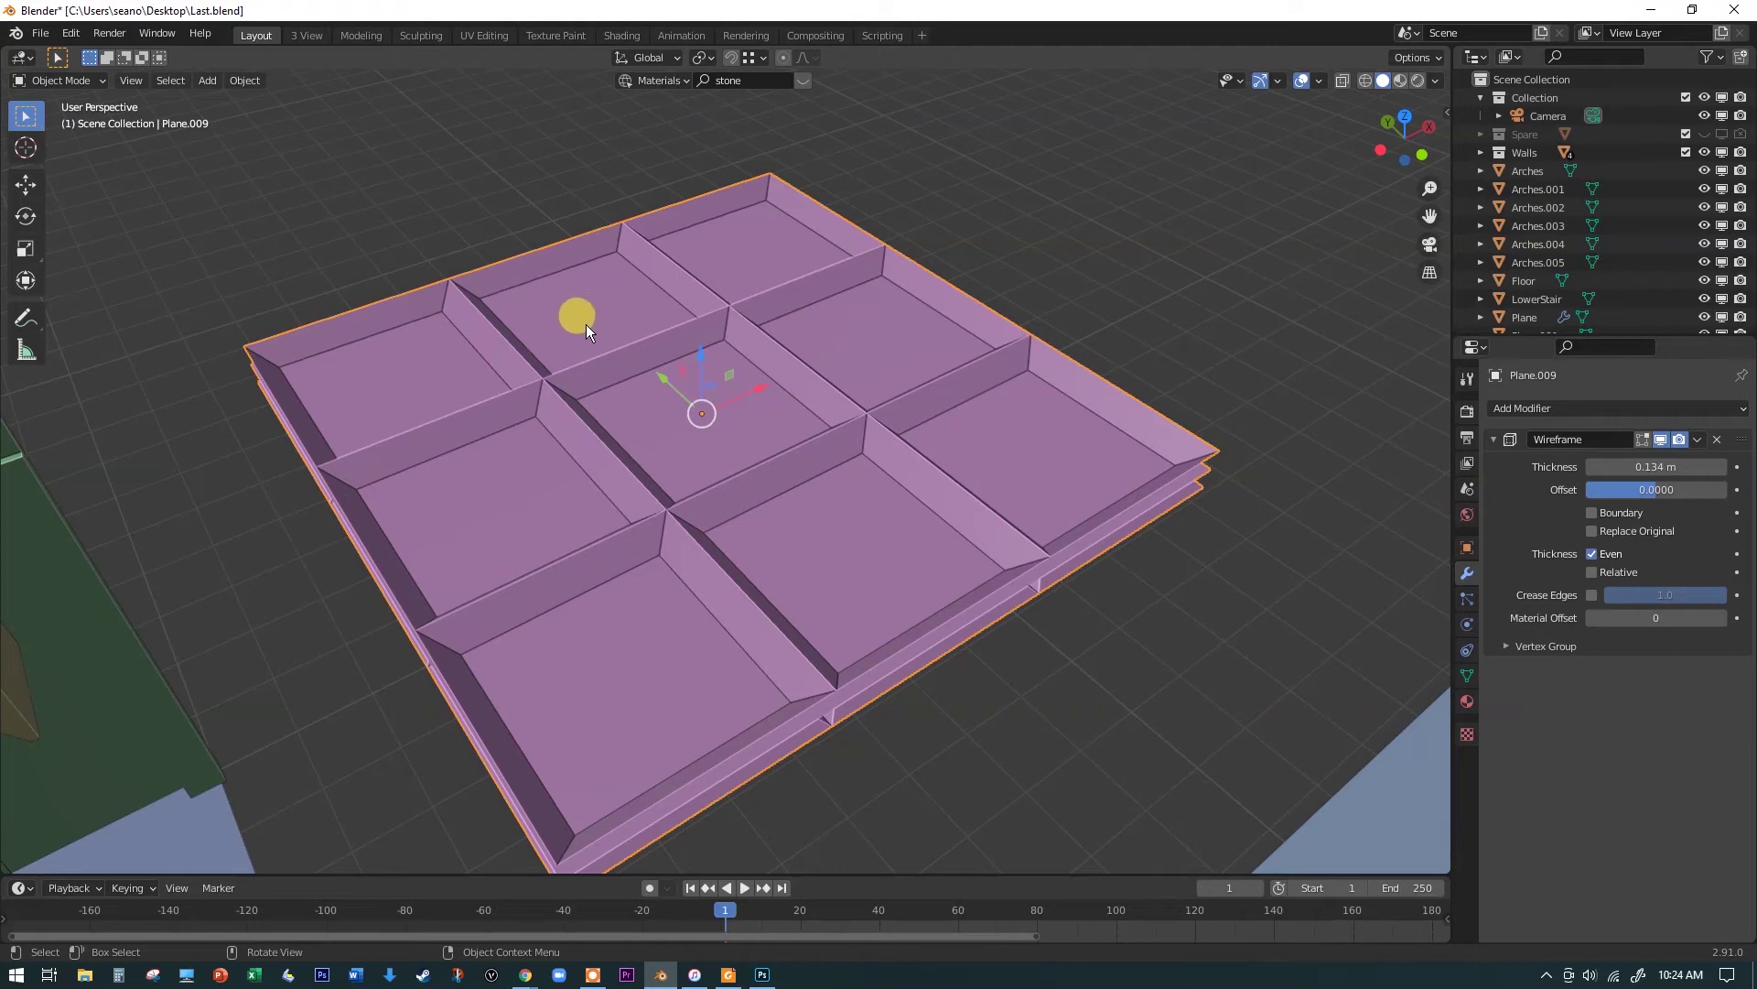
{"action": "left_click", "coordinate": [1593, 532]}
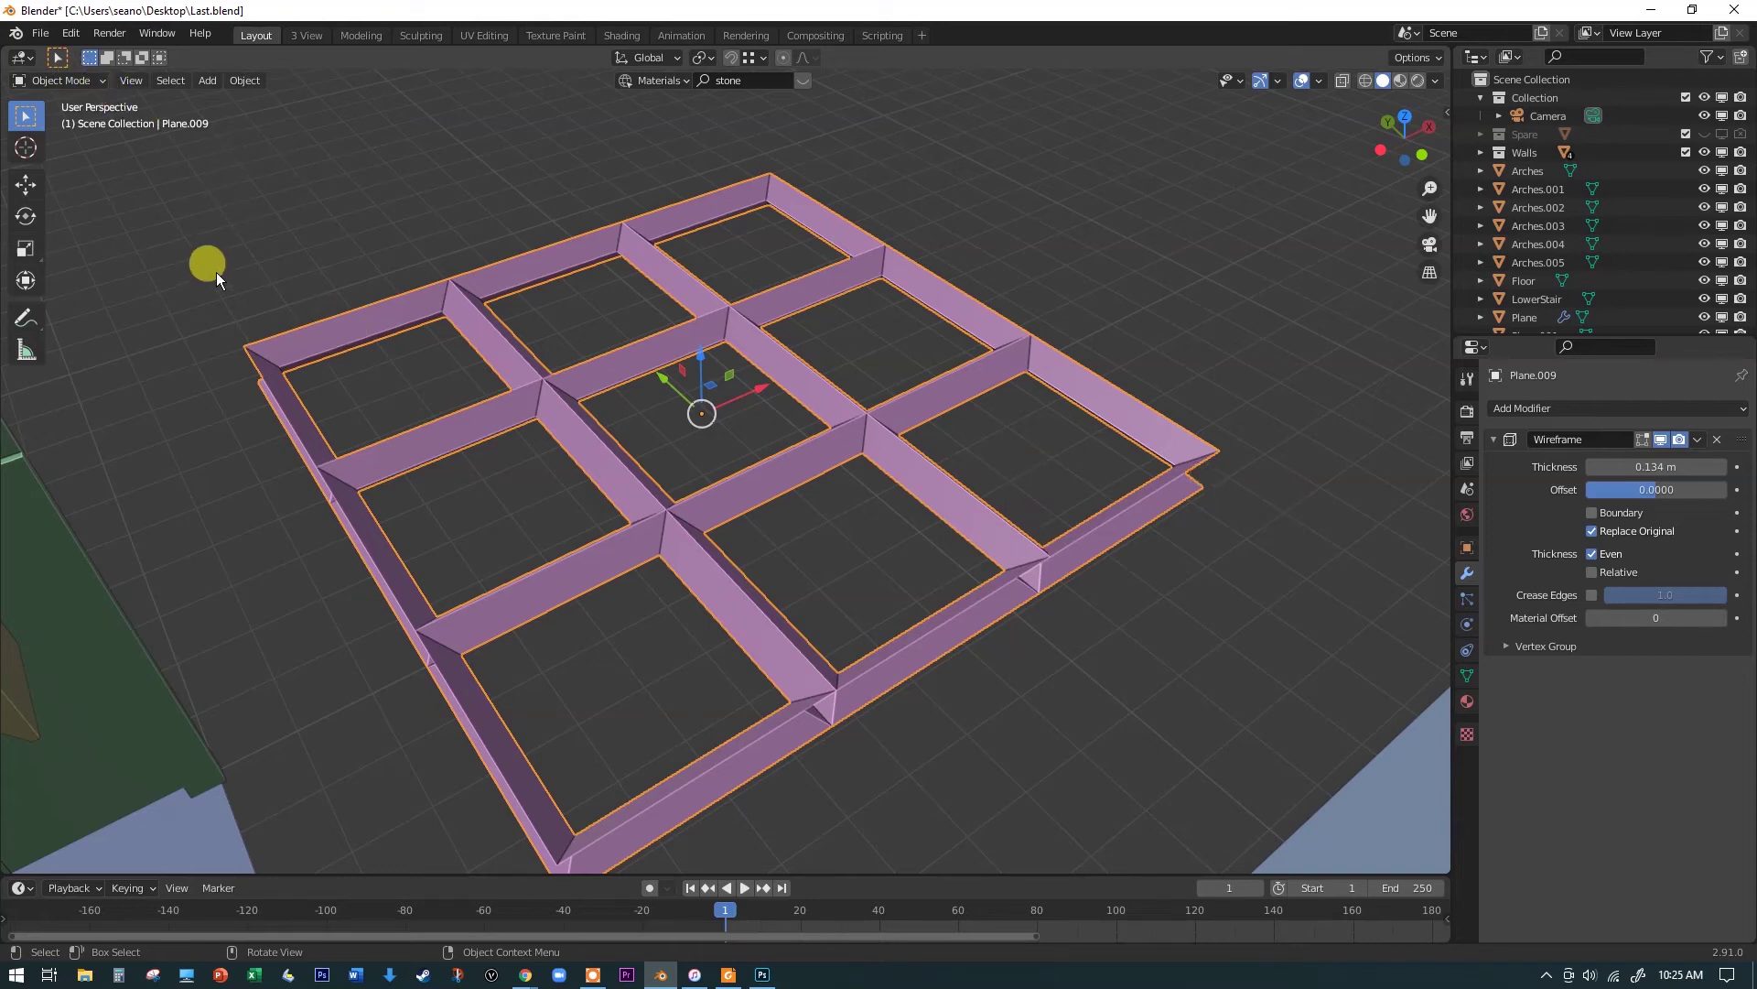
Step: Deselect the wireframe grid and compare it with the grates fitted in the arch openings
{"action": "left_click", "coordinate": [216, 272]}
{"action": "middle_click_drag", "start_coordinate": [716, 500], "coordinate": [1503, 491]}
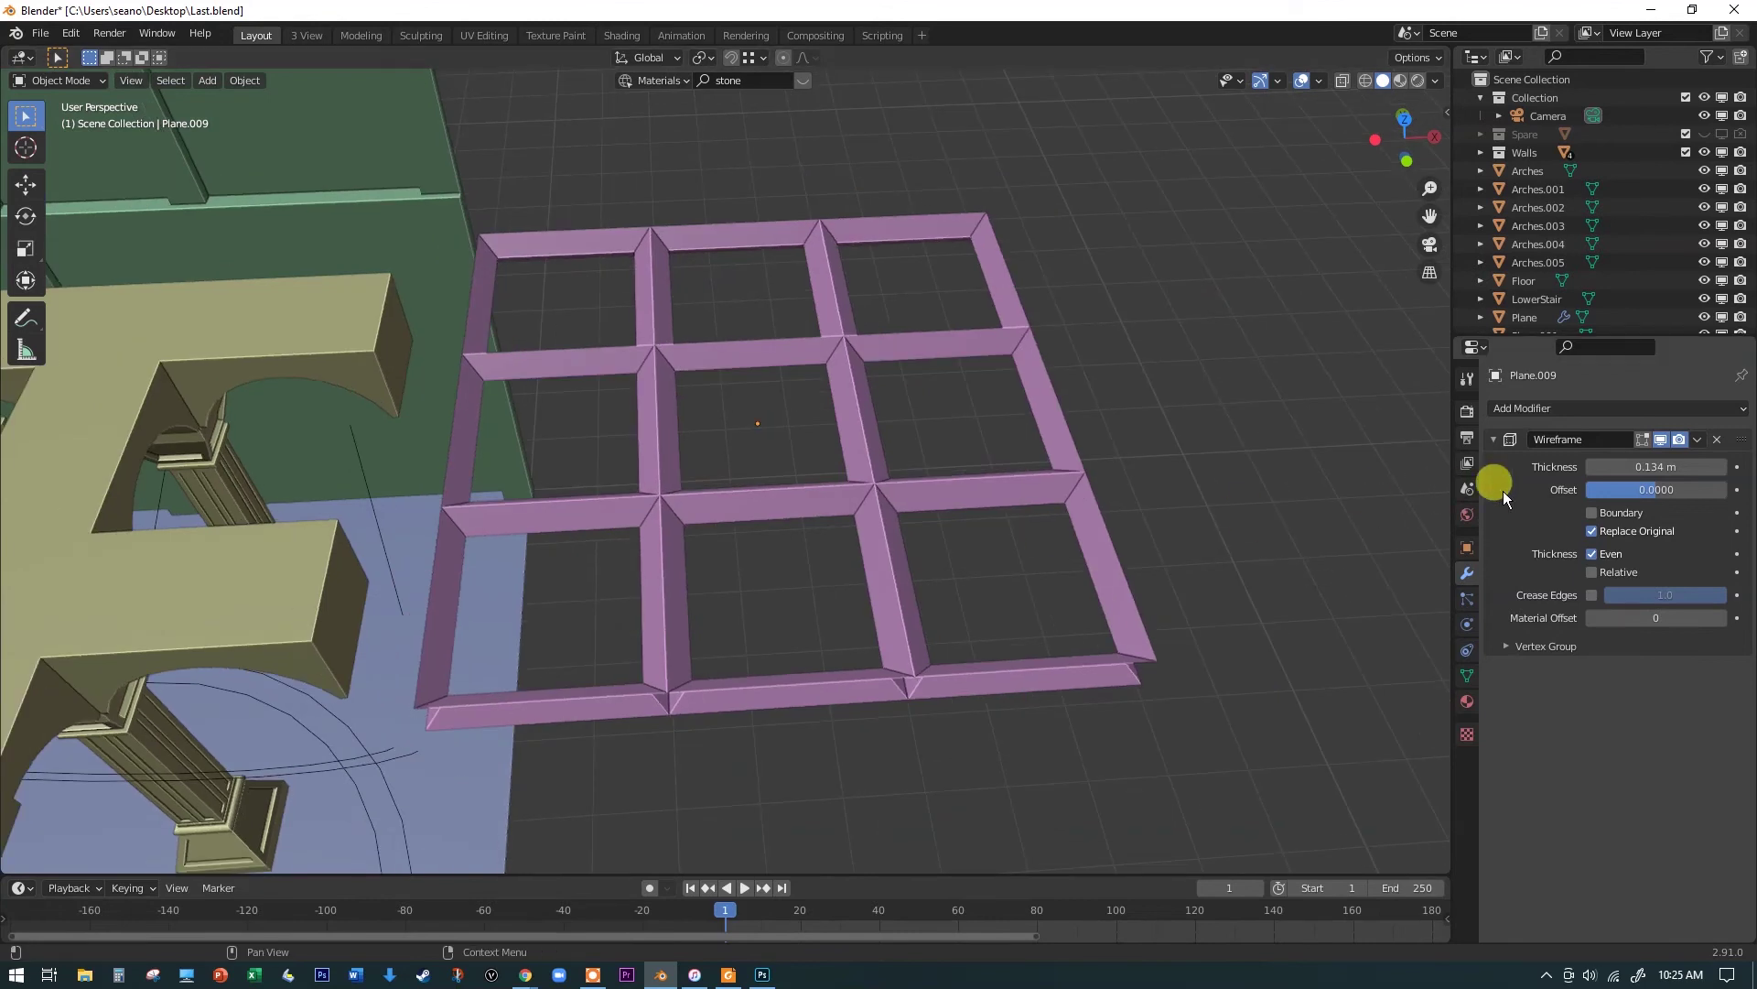
{"action": "middle_click_drag", "start_coordinate": [710, 368], "coordinate": [683, 416]}
{"action": "scroll", "coordinate": [718, 414], "scroll_direction": "down", "scroll_amount": 3}
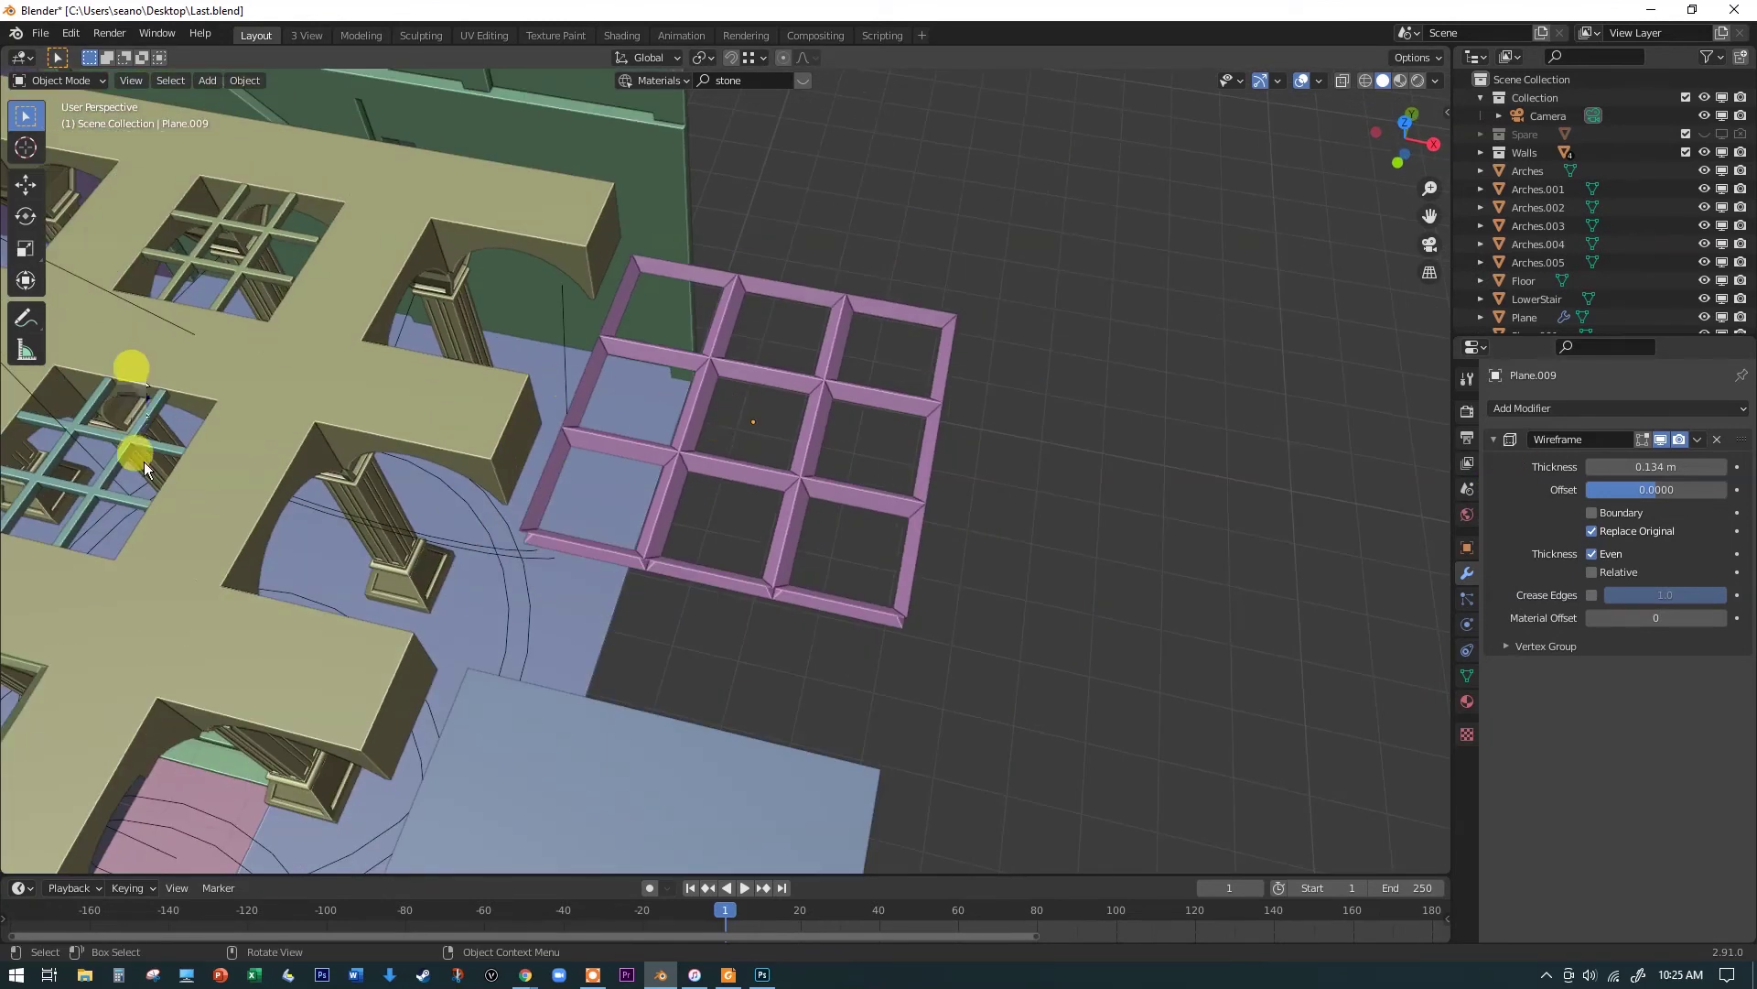
{"action": "middle_click_drag", "start_coordinate": [144, 461], "coordinate": [229, 514]}
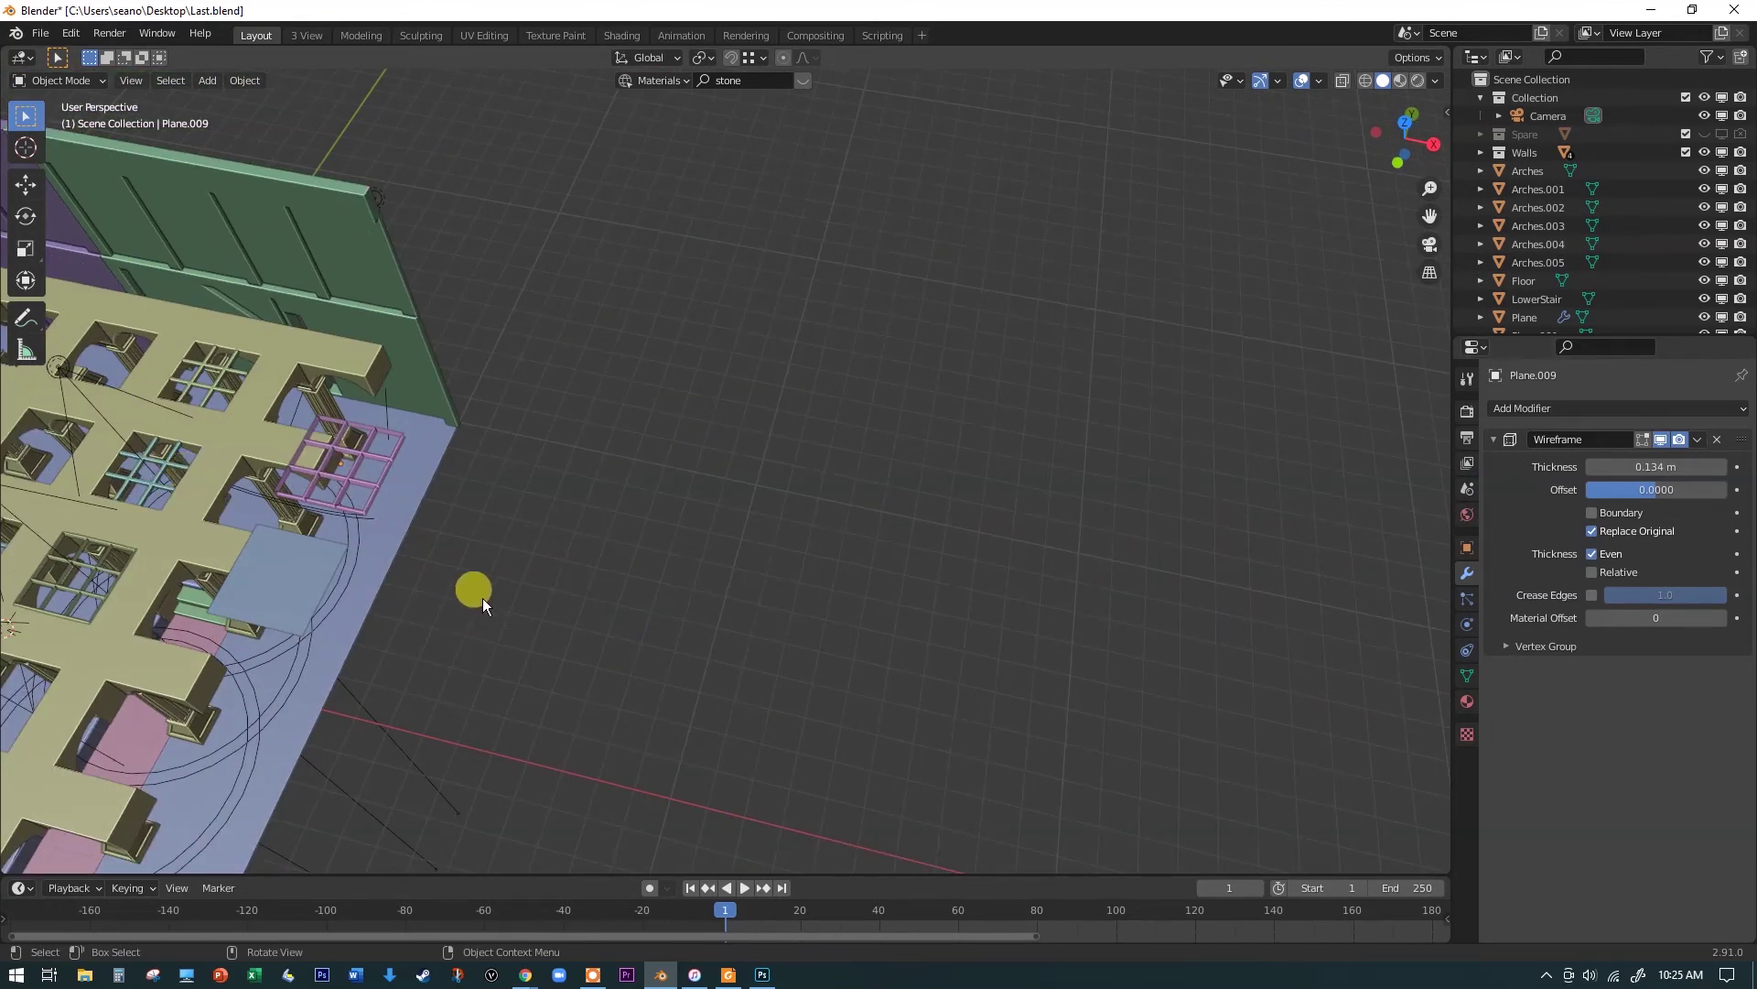
{"action": "middle_click_drag", "start_coordinate": [482, 597], "coordinate": [607, 553]}
{"action": "scroll", "coordinate": [608, 555], "scroll_direction": "up", "scroll_amount": 4}
Step: Subdivide the face of the plain blue plane beside the wireframe grid with 2 cuts
{"action": "left_click", "coordinate": [404, 551]}
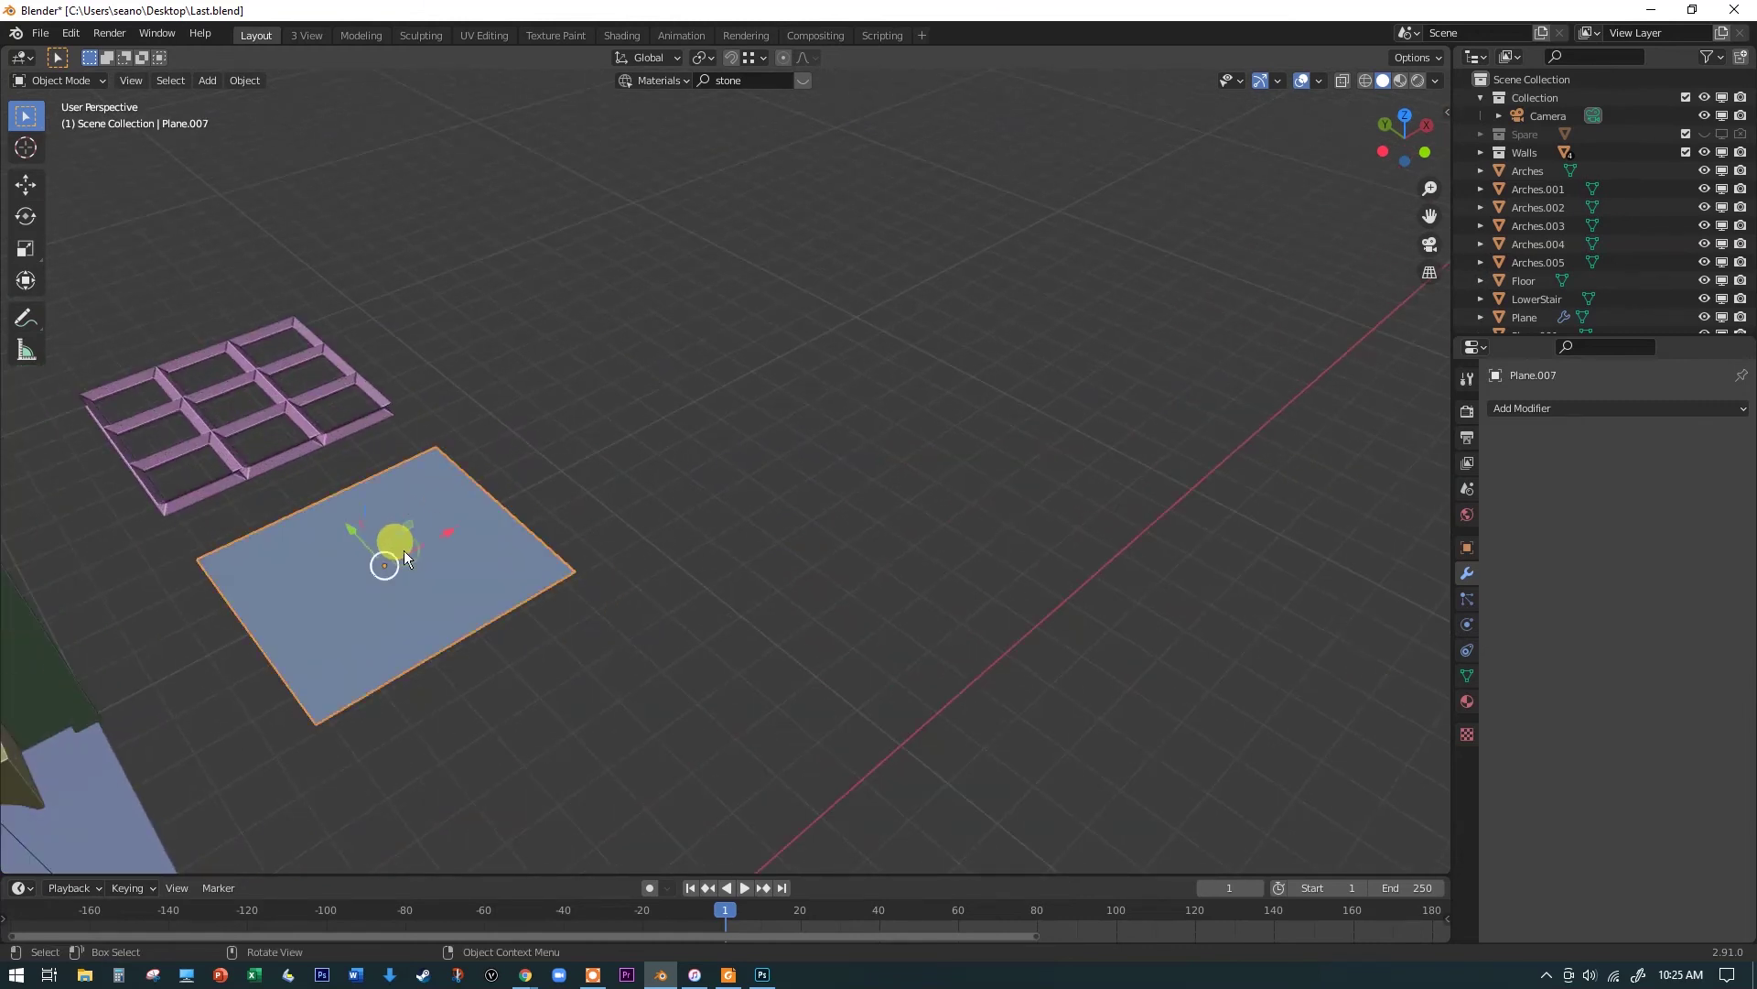
{"action": "scroll", "coordinate": [403, 551], "scroll_direction": "up", "scroll_amount": 2}
{"action": "middle_click_drag", "start_coordinate": [403, 551], "coordinate": [807, 460], "text": "shift"}
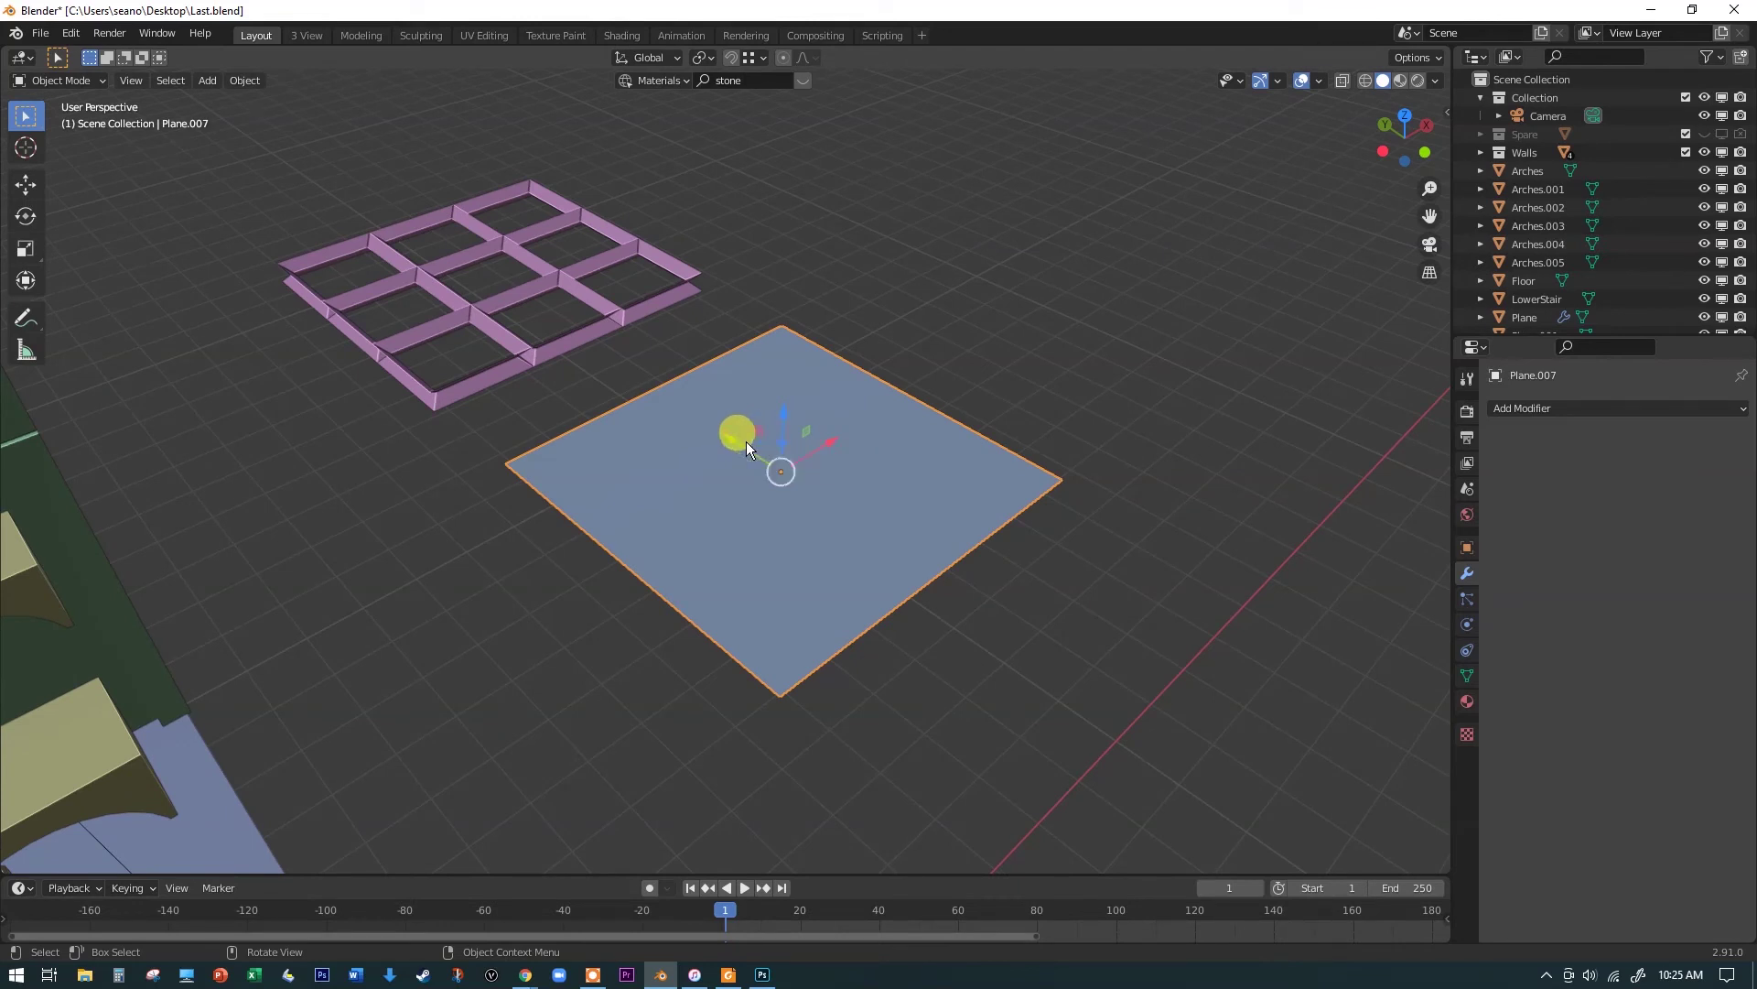
{"action": "key", "text": "Tab"}
{"action": "right_click", "coordinate": [730, 448]}
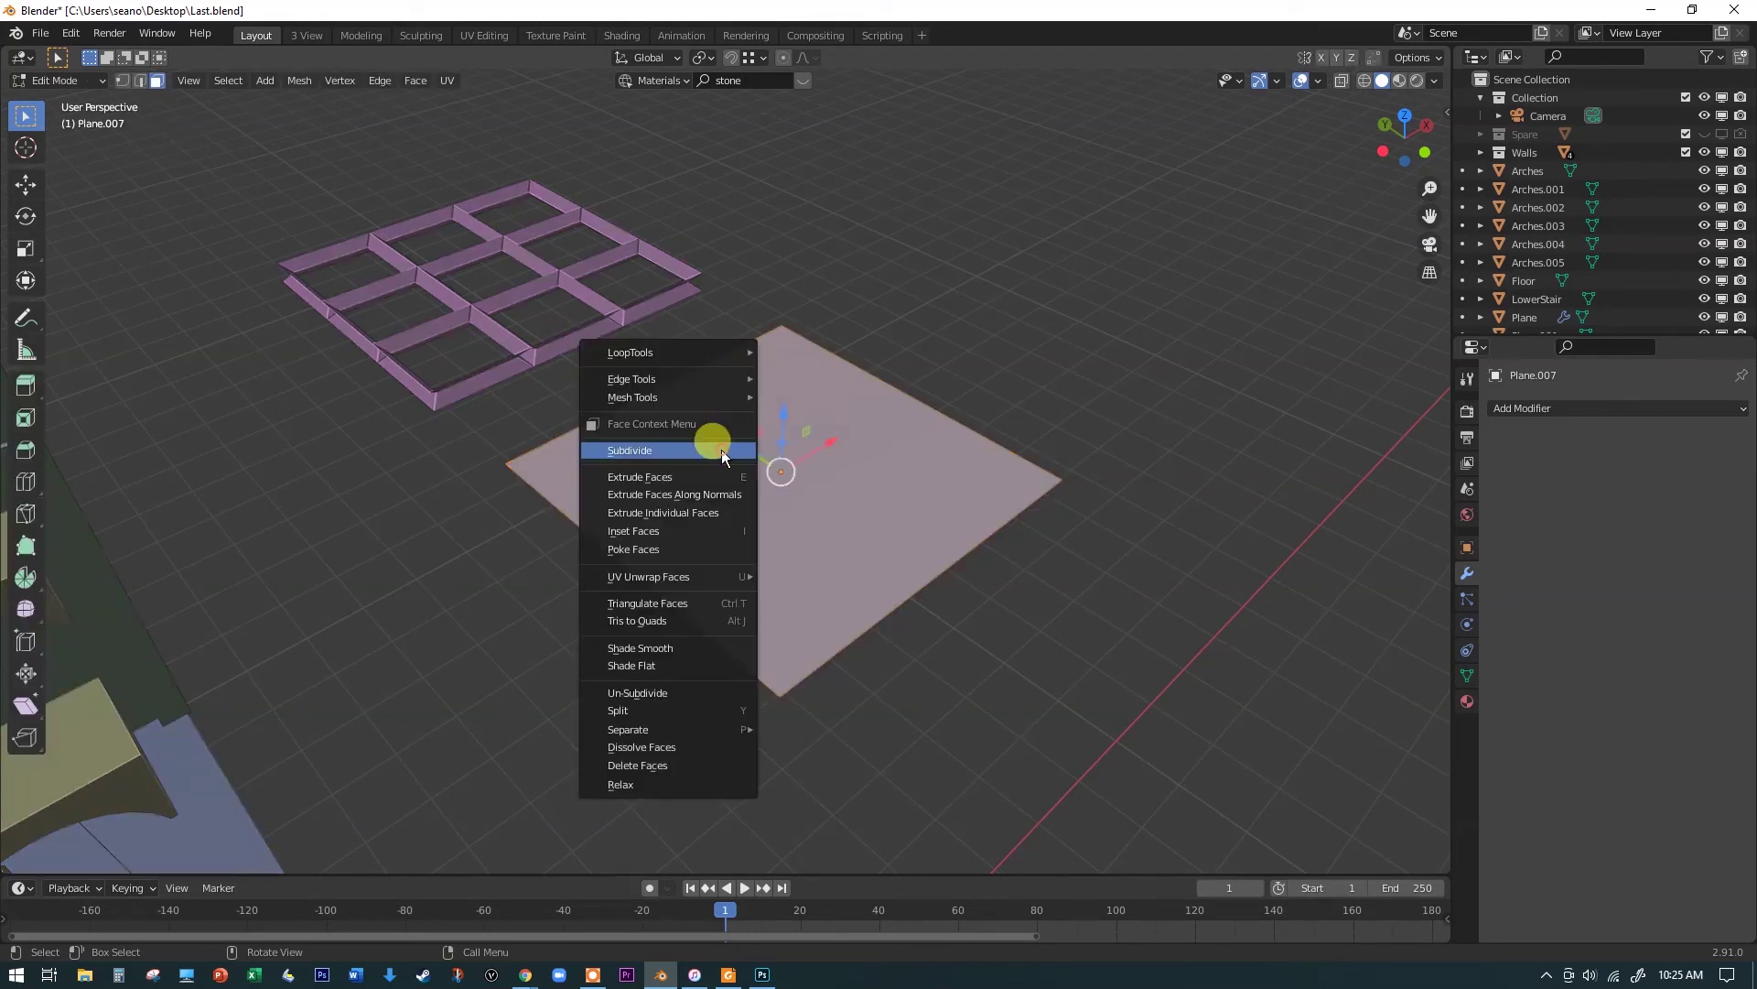
{"action": "left_click", "coordinate": [721, 448]}
{"action": "left_click", "coordinate": [302, 732]}
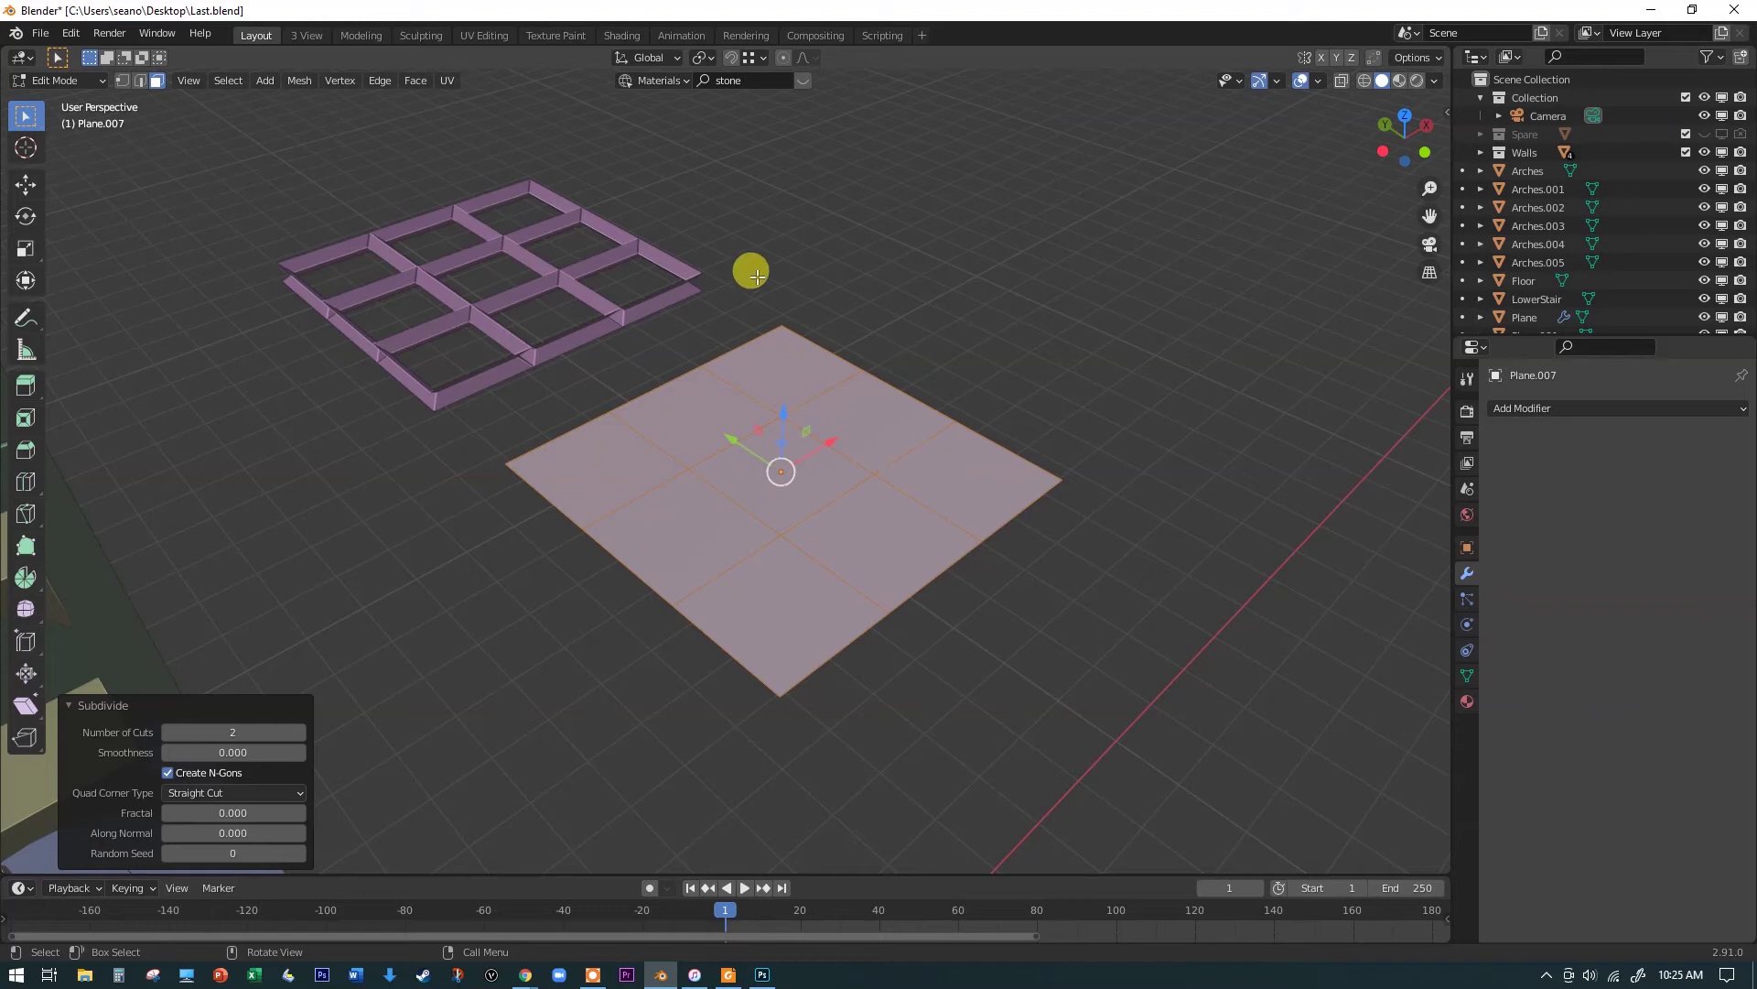
Step: Bevel the subdivided plane's edges to a width of about 0.048 m with 1 segment to form crossing strips
{"action": "left_click", "coordinate": [141, 80]}
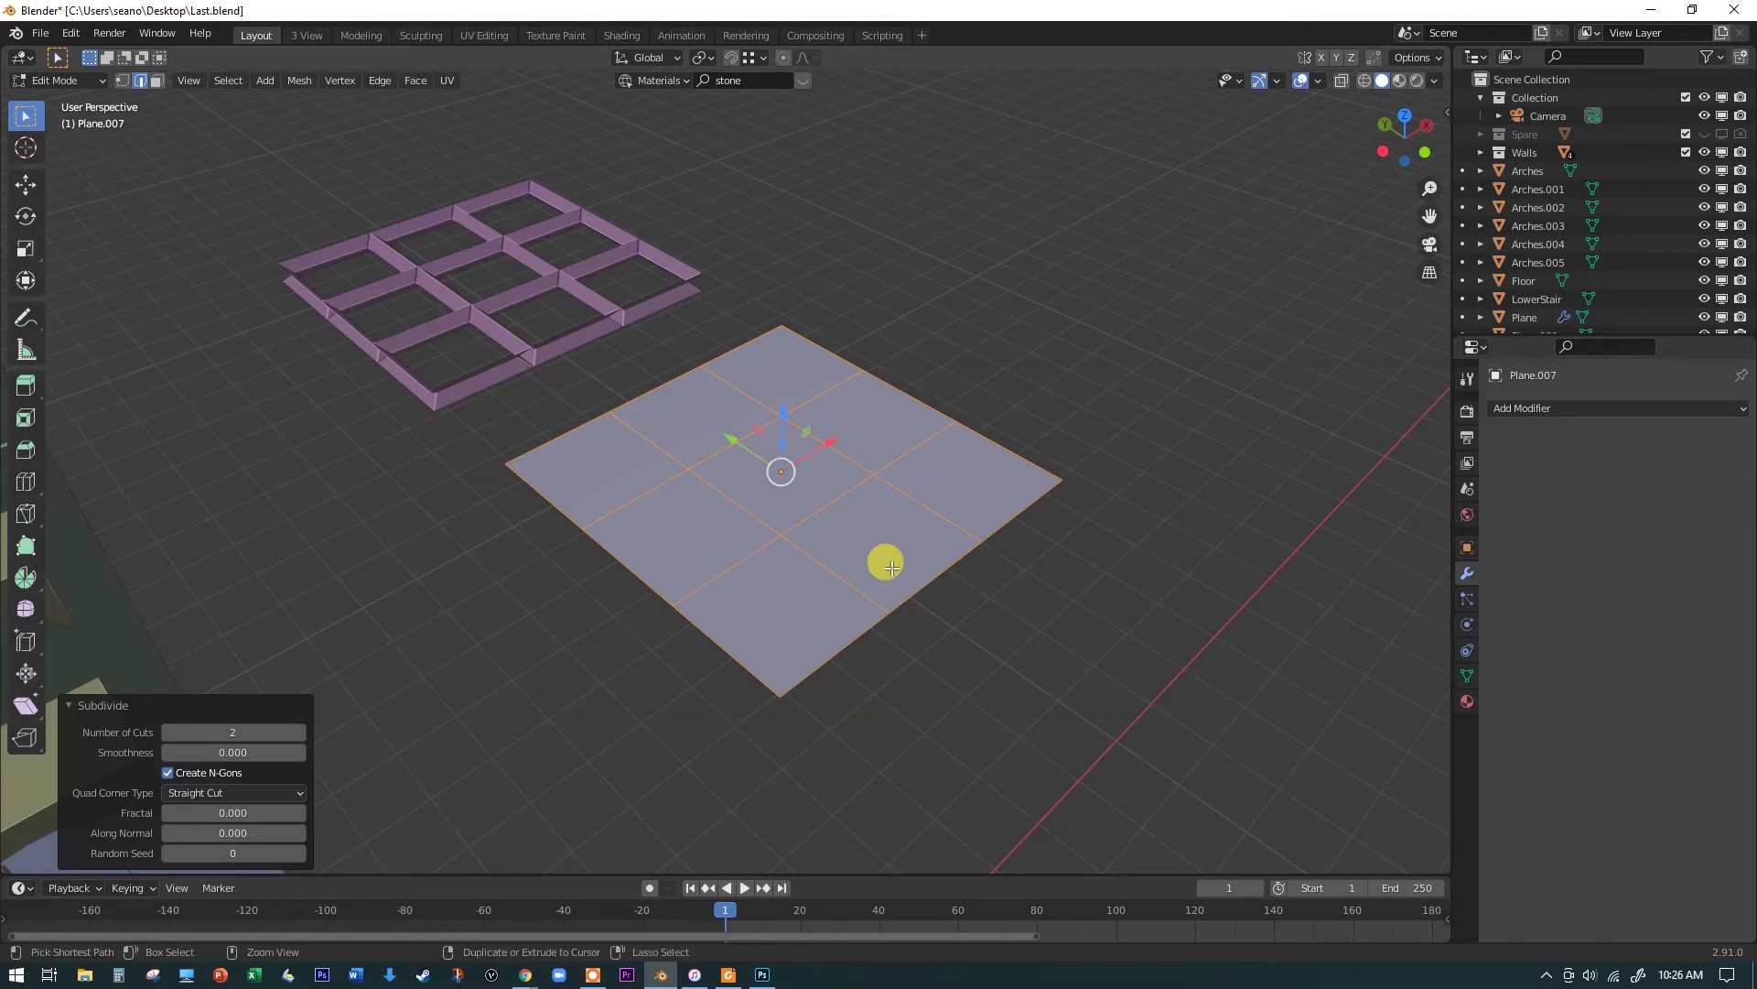
{"action": "key", "text": "ctrl+b"}
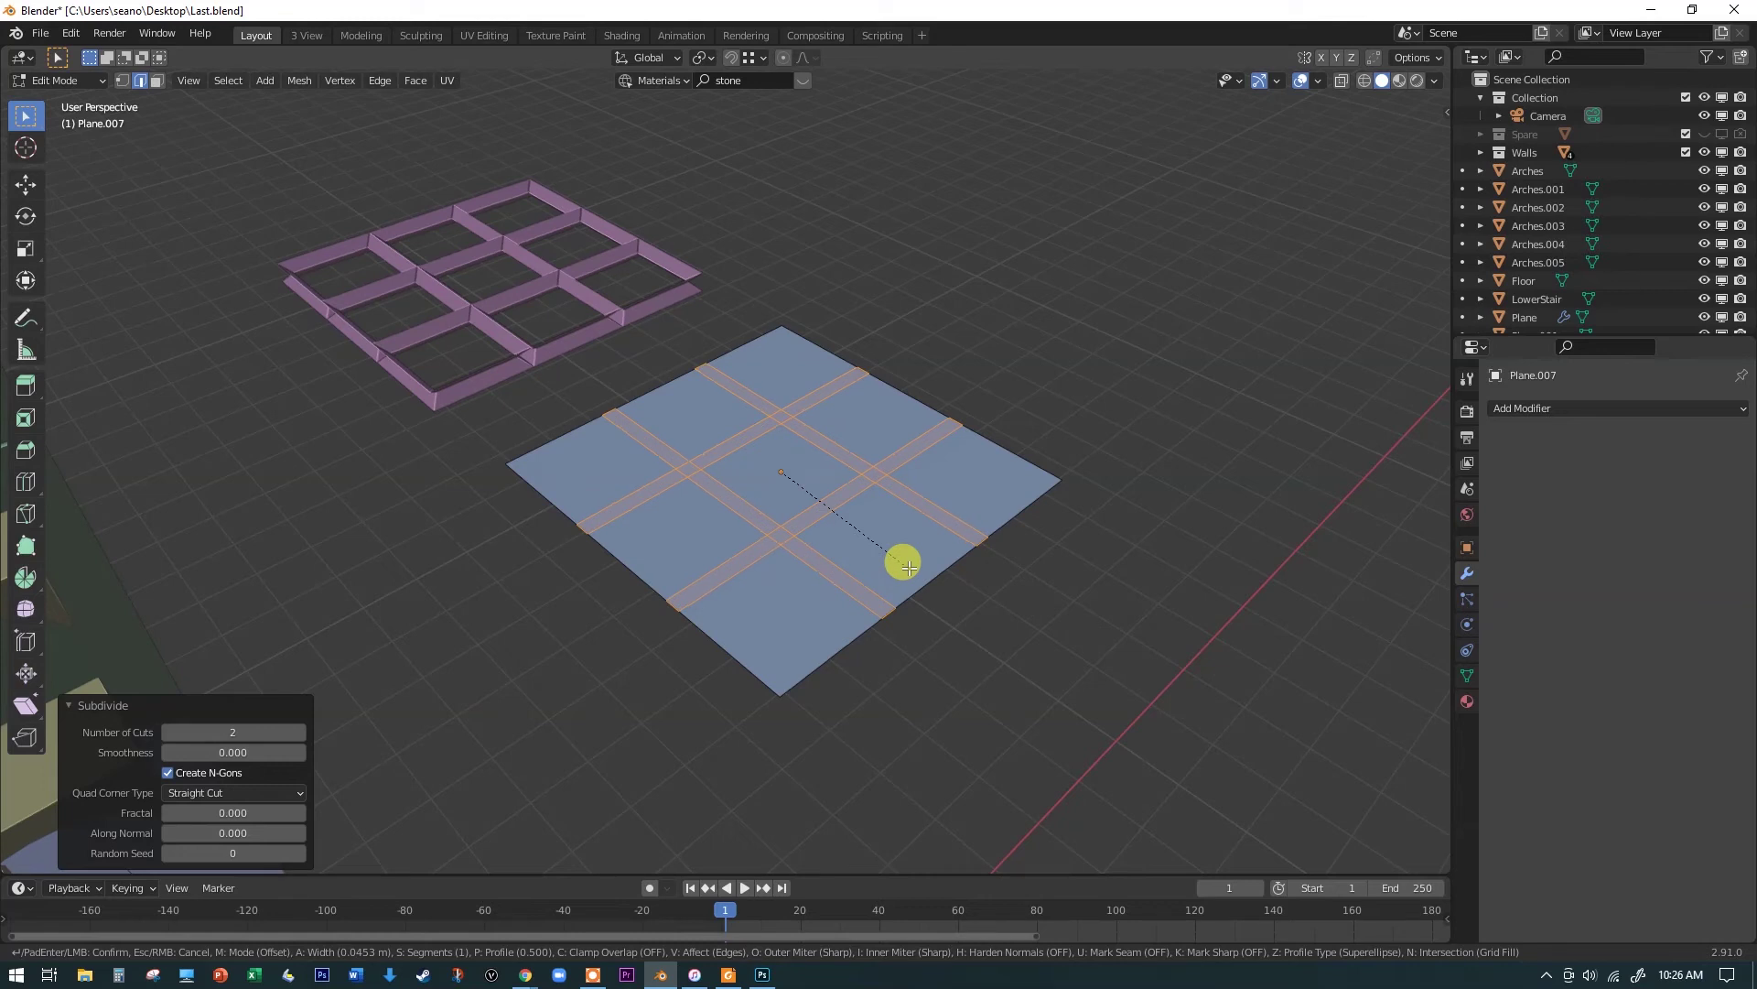
{"action": "left_click", "coordinate": [906, 564]}
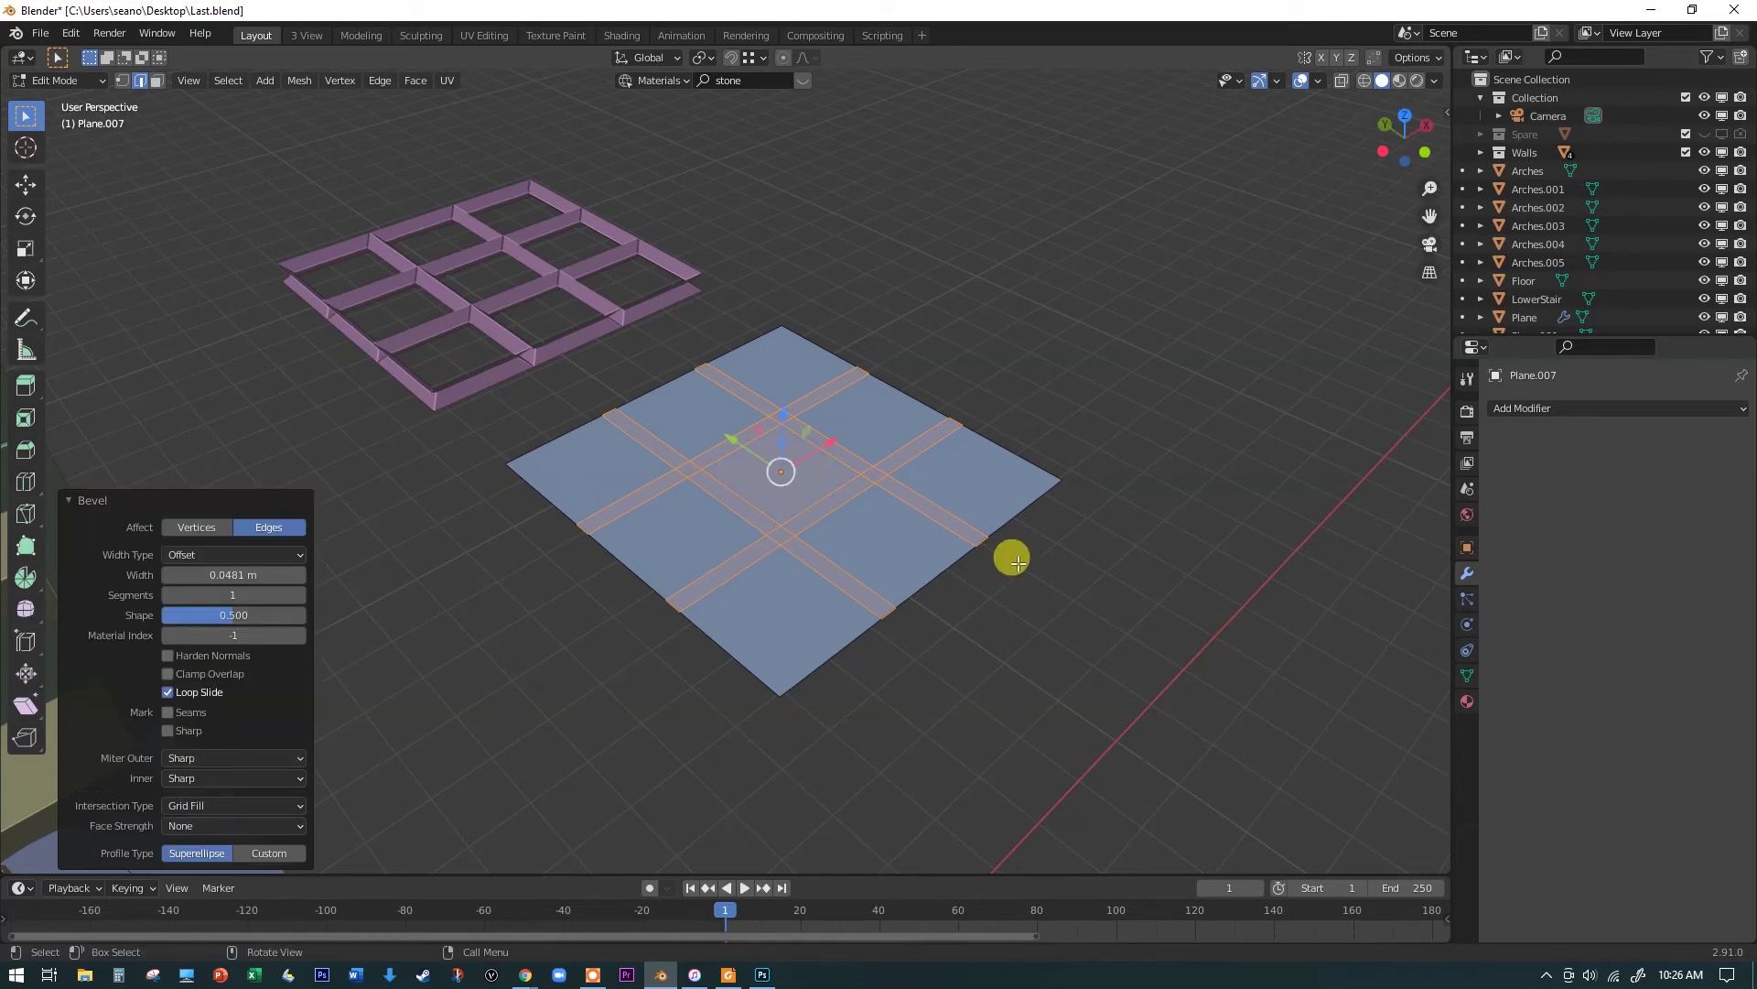
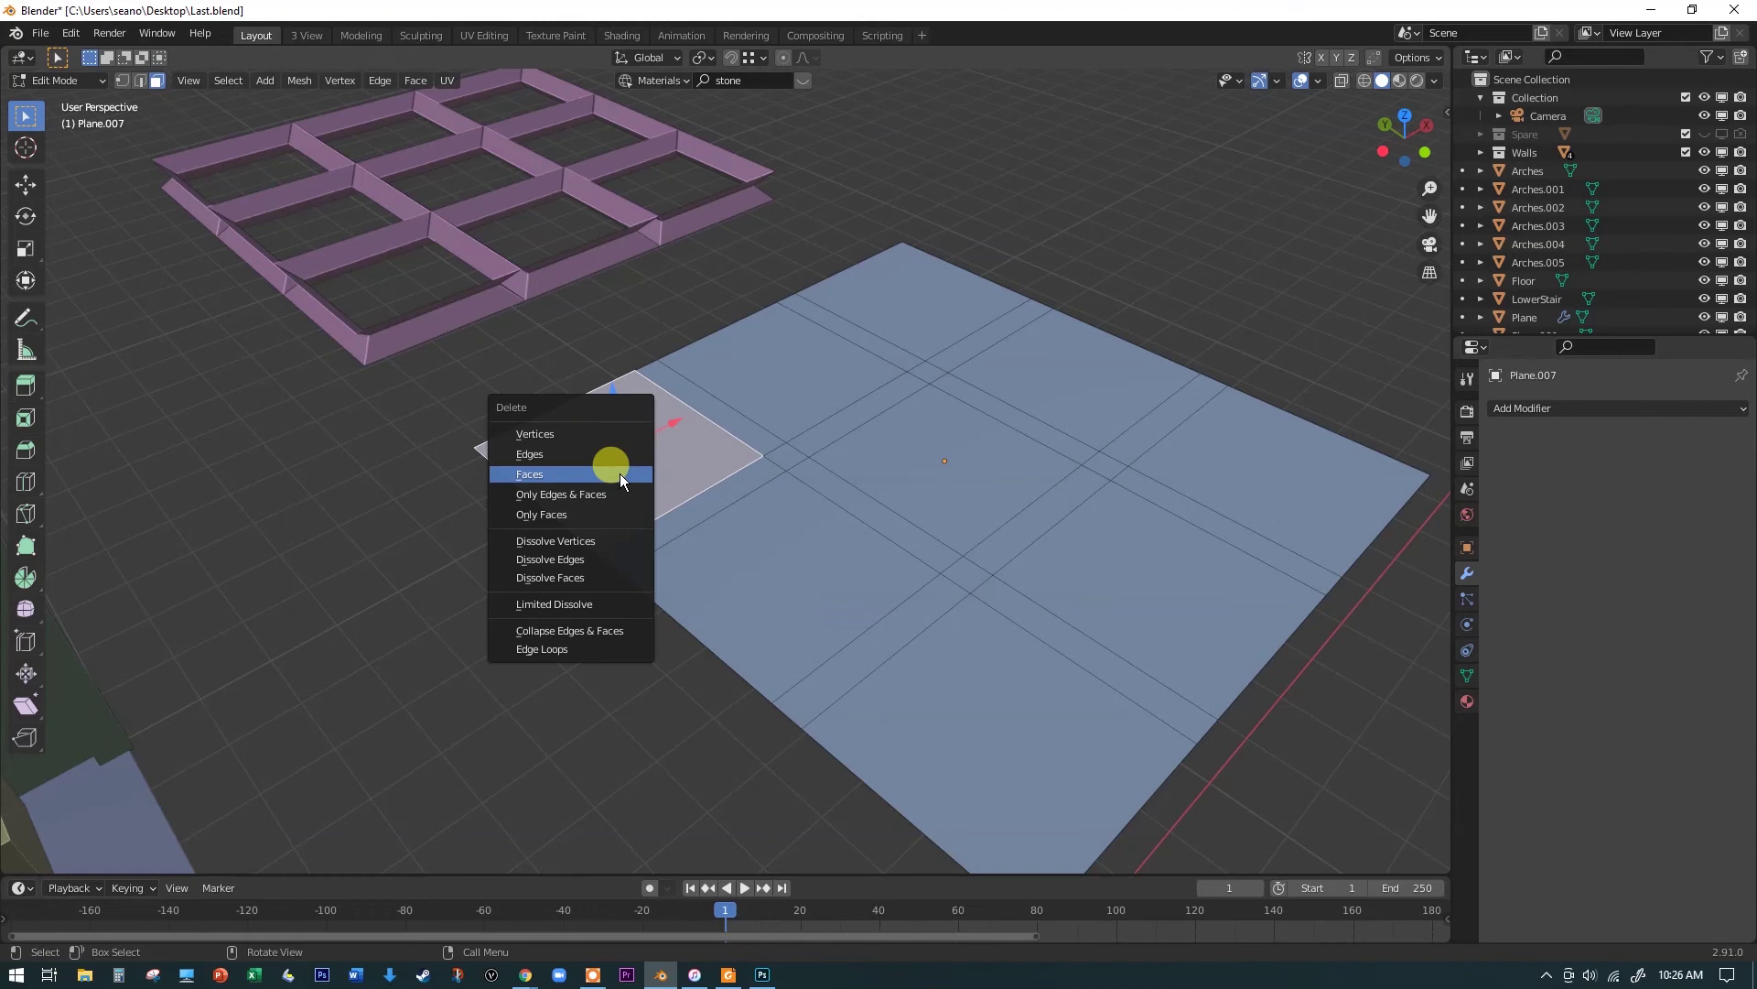
Step: Delete the remaining large panel faces between the strips, keeping only the crossing bars
{"action": "left_click", "coordinate": [761, 367]}
{"action": "left_click", "coordinate": [906, 290], "text": "shift"}
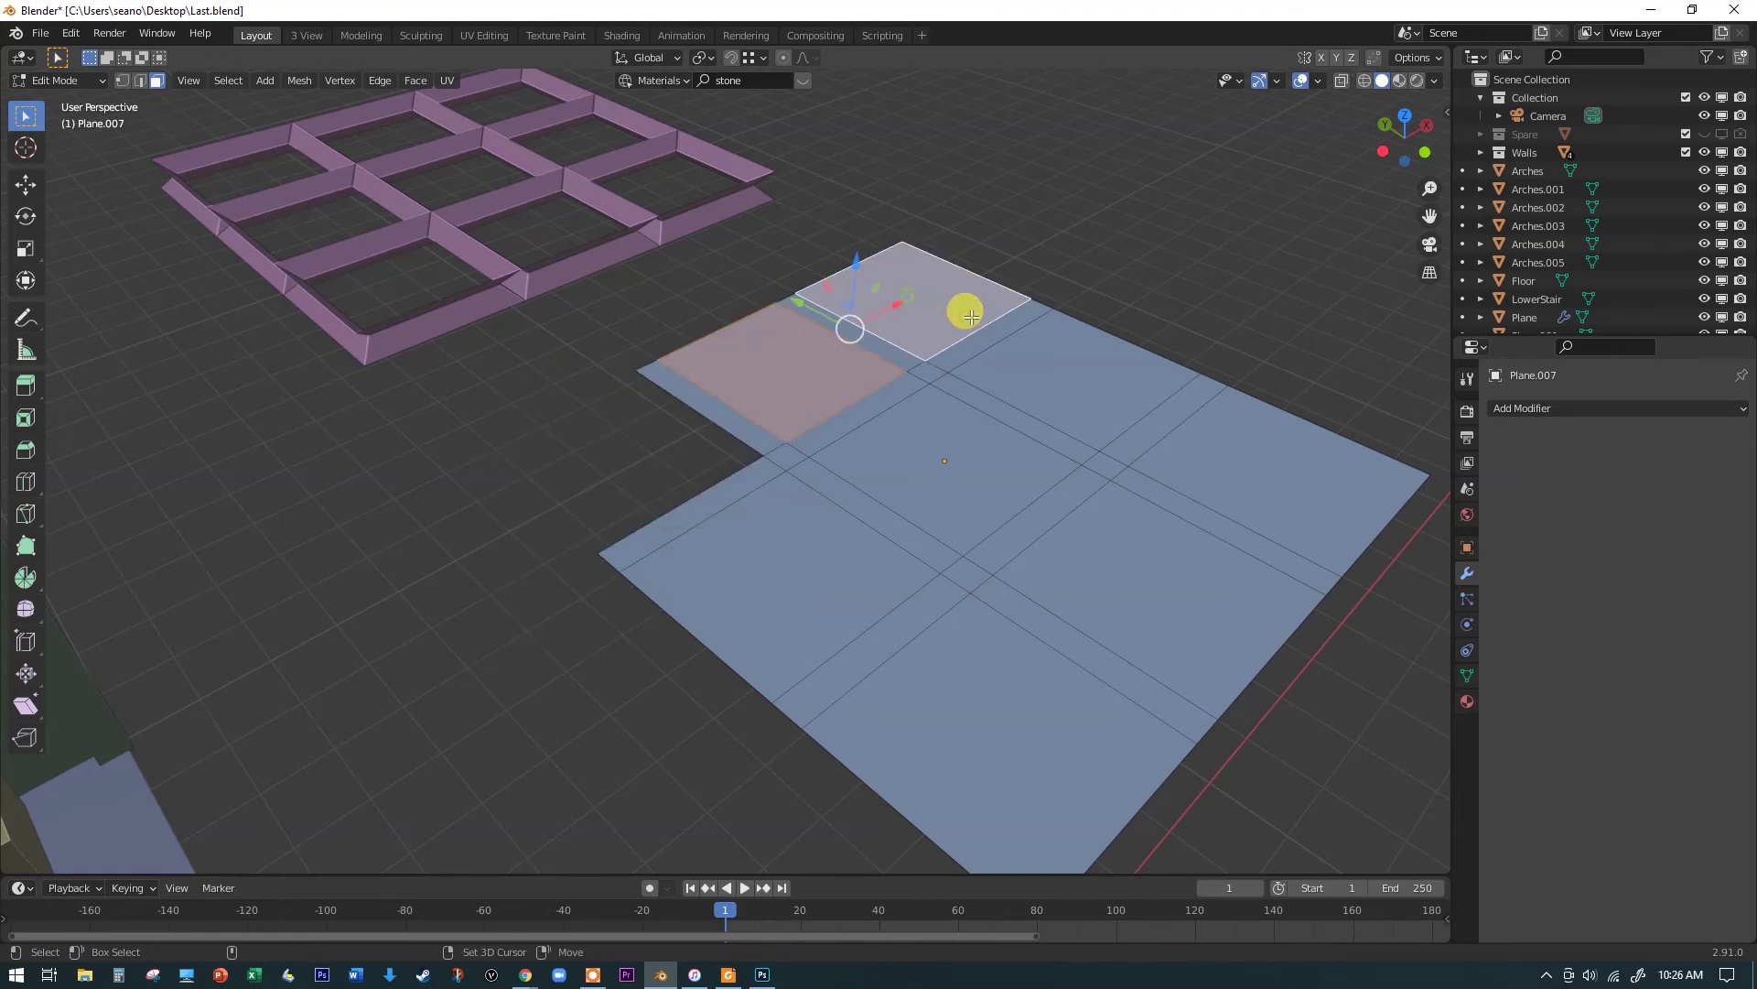
{"action": "left_click", "coordinate": [1157, 400], "text": "shift"}
{"action": "left_click", "coordinate": [1238, 536], "text": "shift"}
{"action": "left_click", "coordinate": [1053, 705], "text": "shift"}
{"action": "left_click", "coordinate": [1007, 750], "text": "shift"}
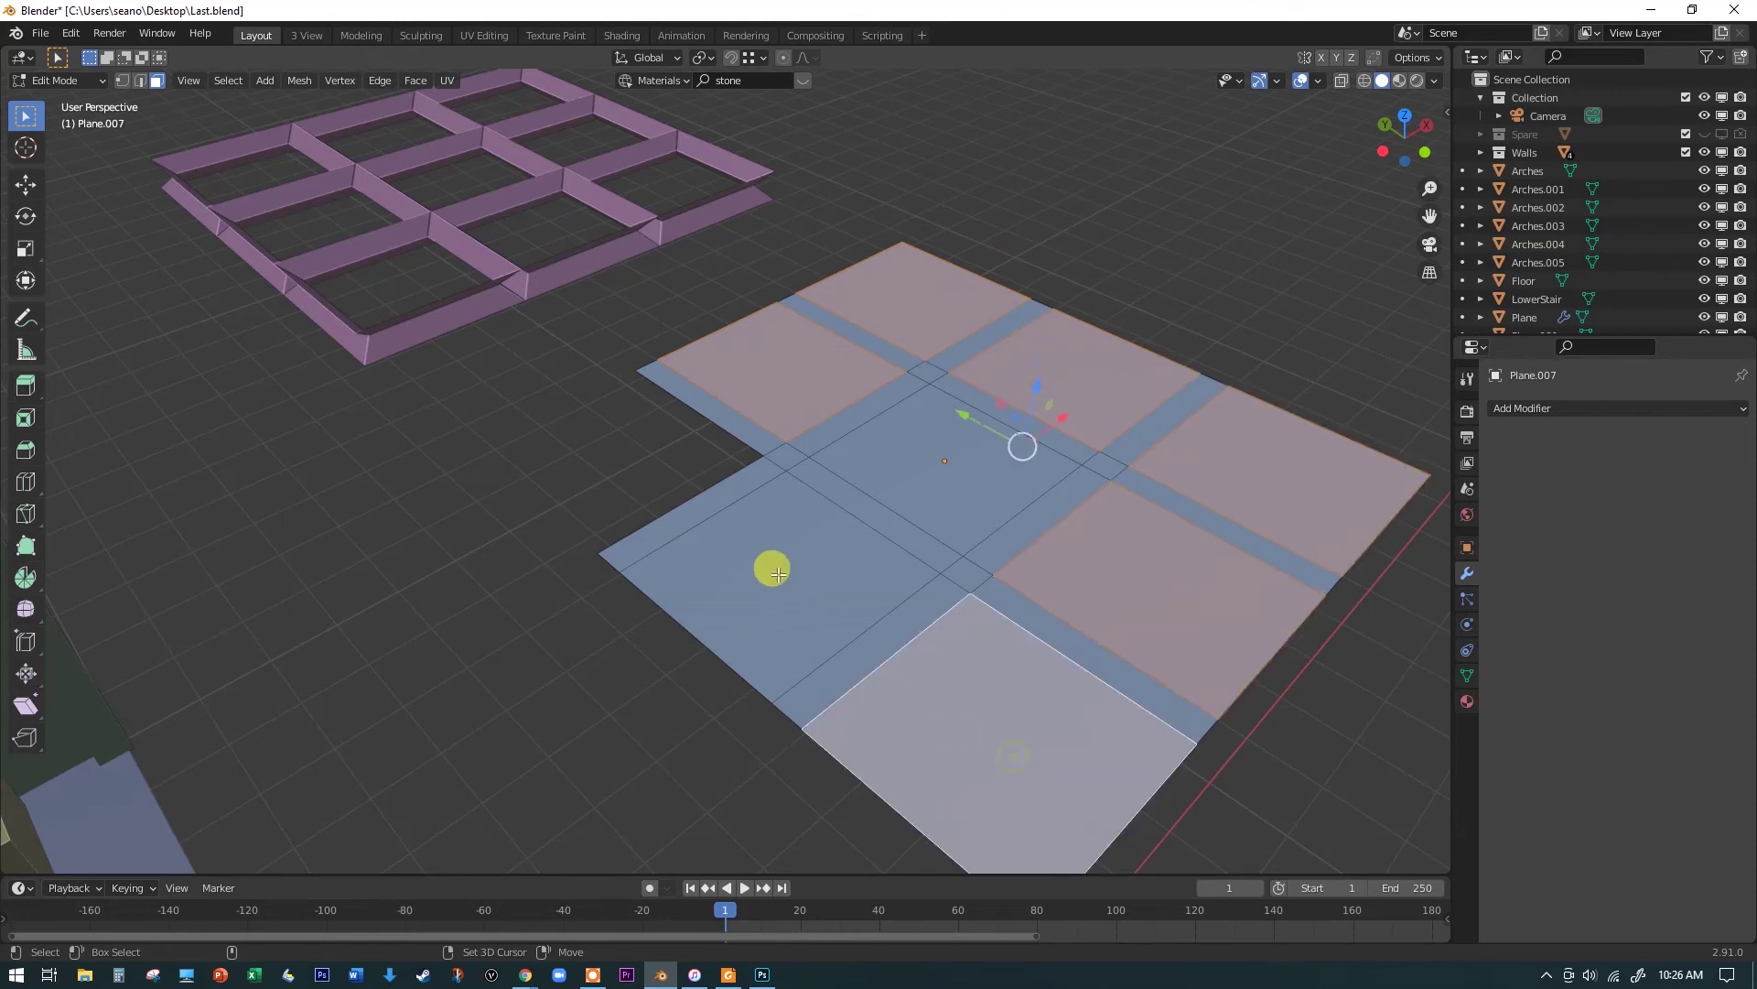
{"action": "left_click", "coordinate": [787, 568], "text": "shift"}
{"action": "left_click", "coordinate": [945, 456], "text": "shift"}
{"action": "key", "text": "x"}
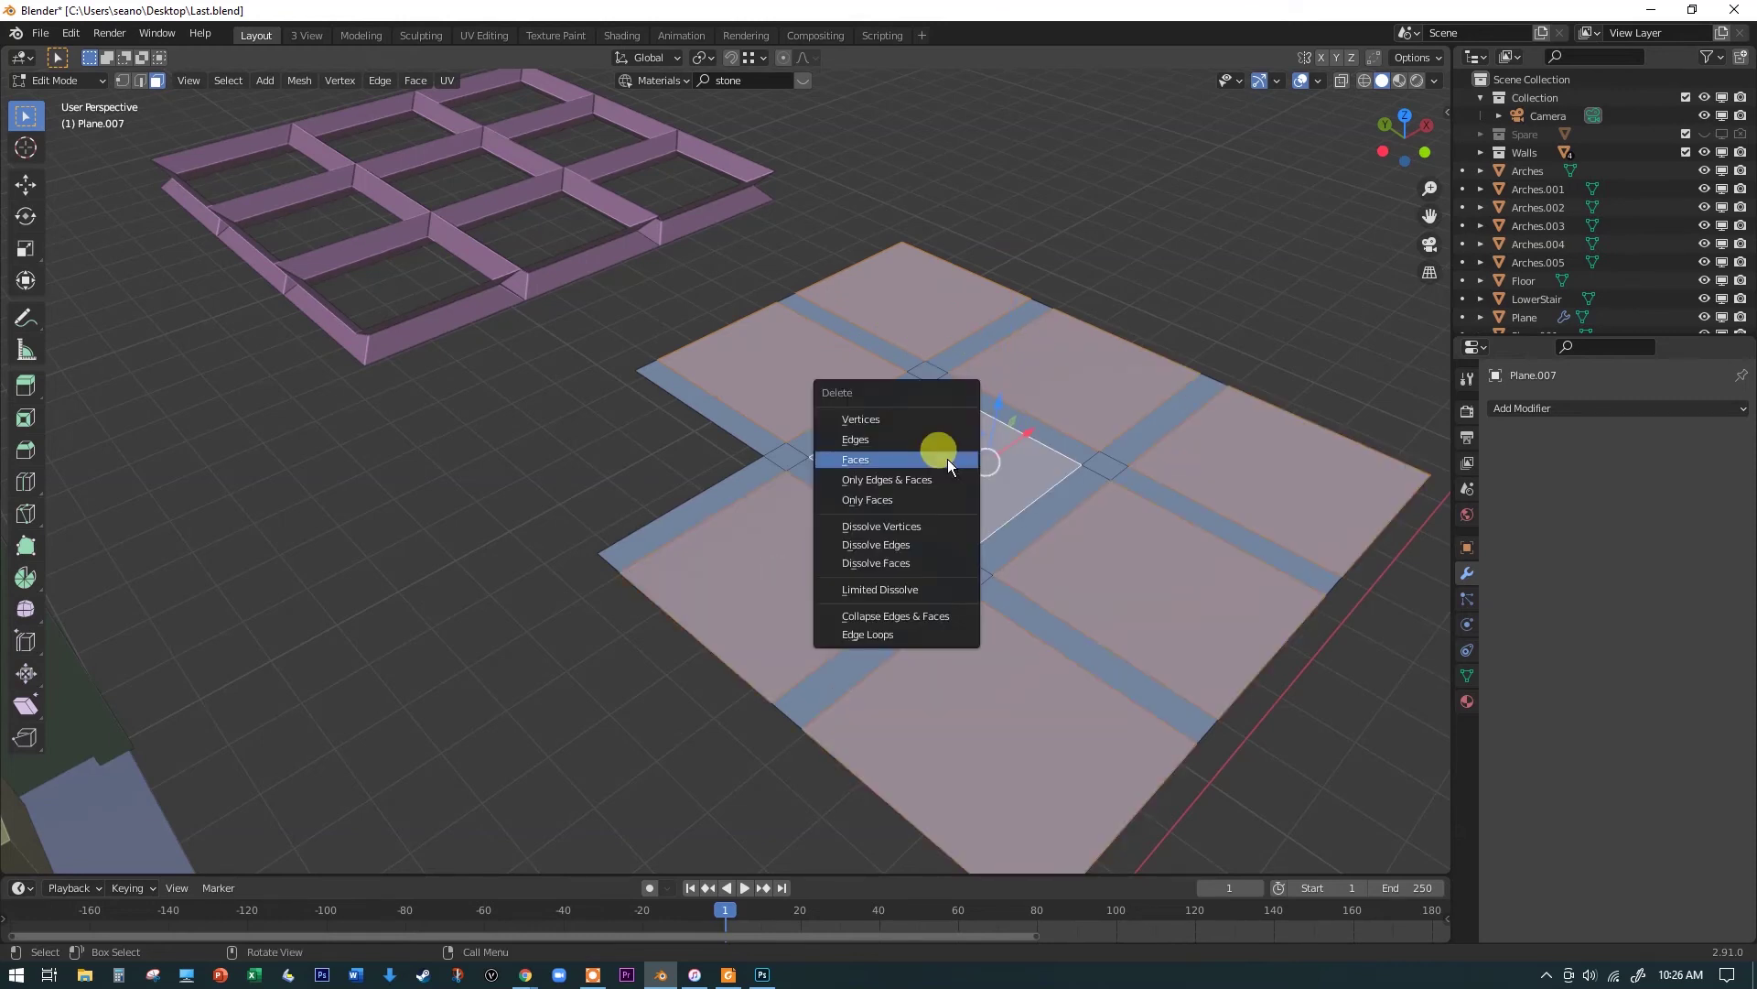
{"action": "left_click", "coordinate": [948, 459]}
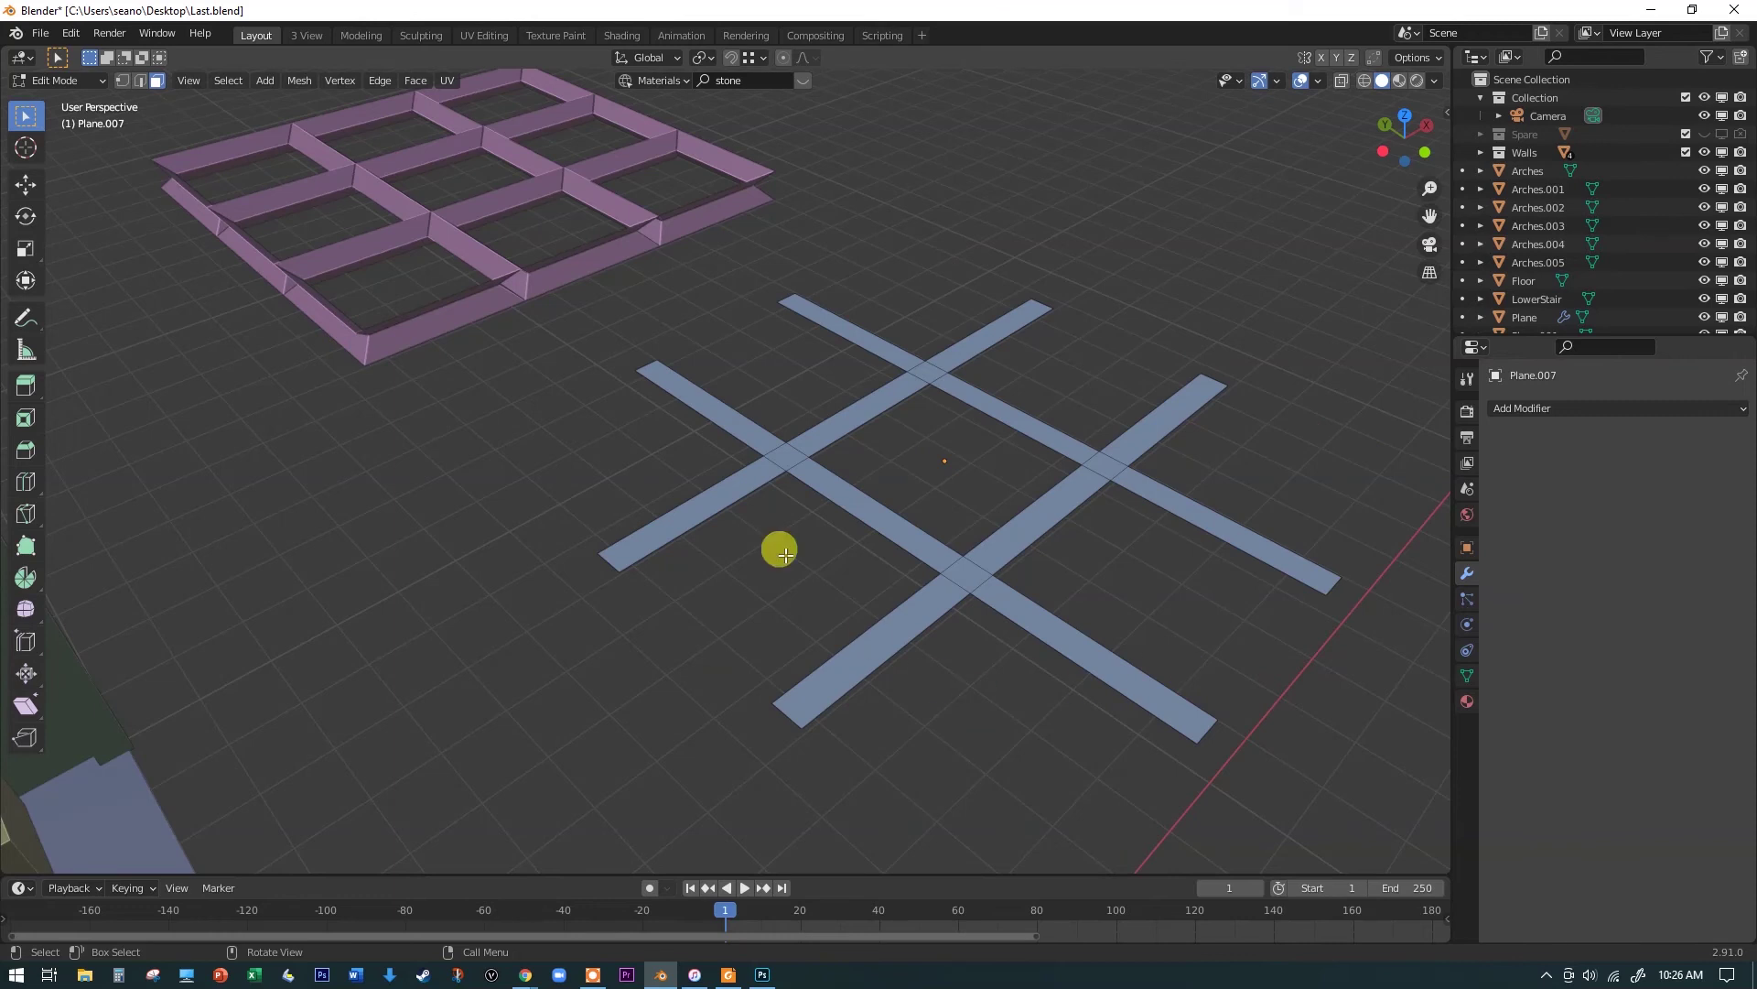
Step: Extrude all faces of the crossing bars upward by about 0.077 m
{"action": "scroll", "coordinate": [628, 373], "scroll_direction": "up", "scroll_amount": 2}
{"action": "scroll", "coordinate": [630, 371], "scroll_direction": "down", "scroll_amount": 2}
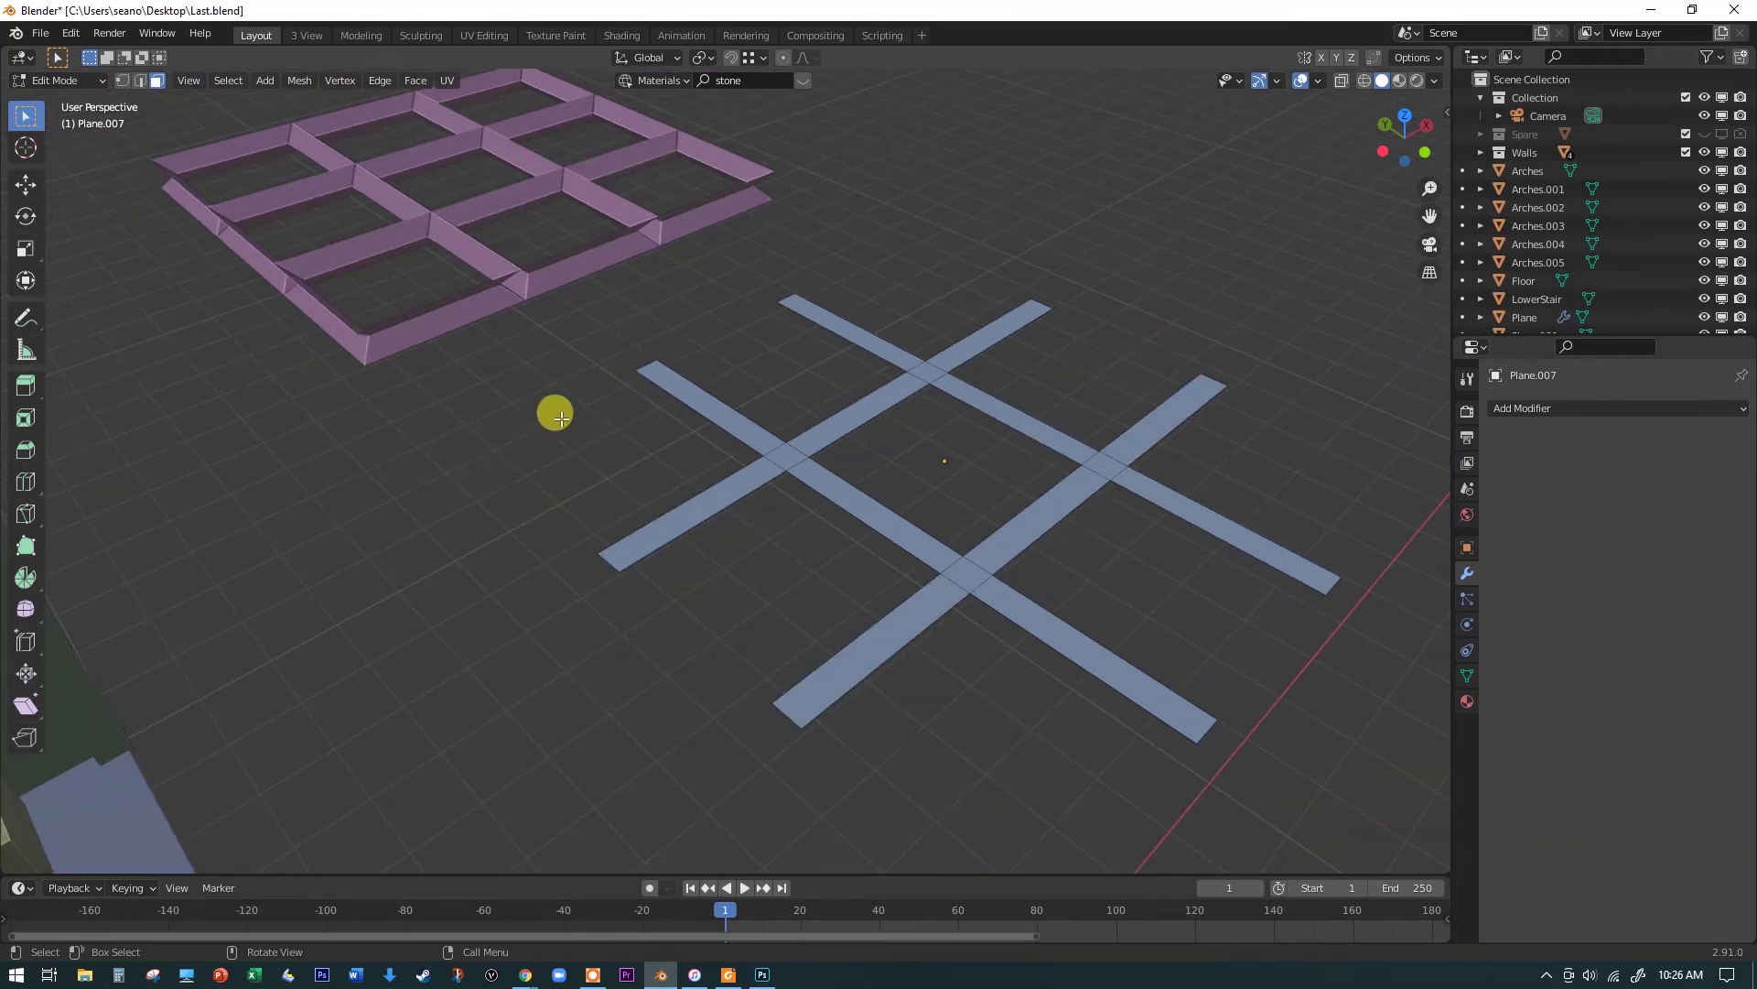
{"action": "mouse_move", "coordinate": [804, 524]}
{"action": "middle_mouse_down"}
{"action": "mouse_move", "coordinate": [843, 384]}
{"action": "mouse_move", "coordinate": [786, 507]}
{"action": "middle_mouse_up"}
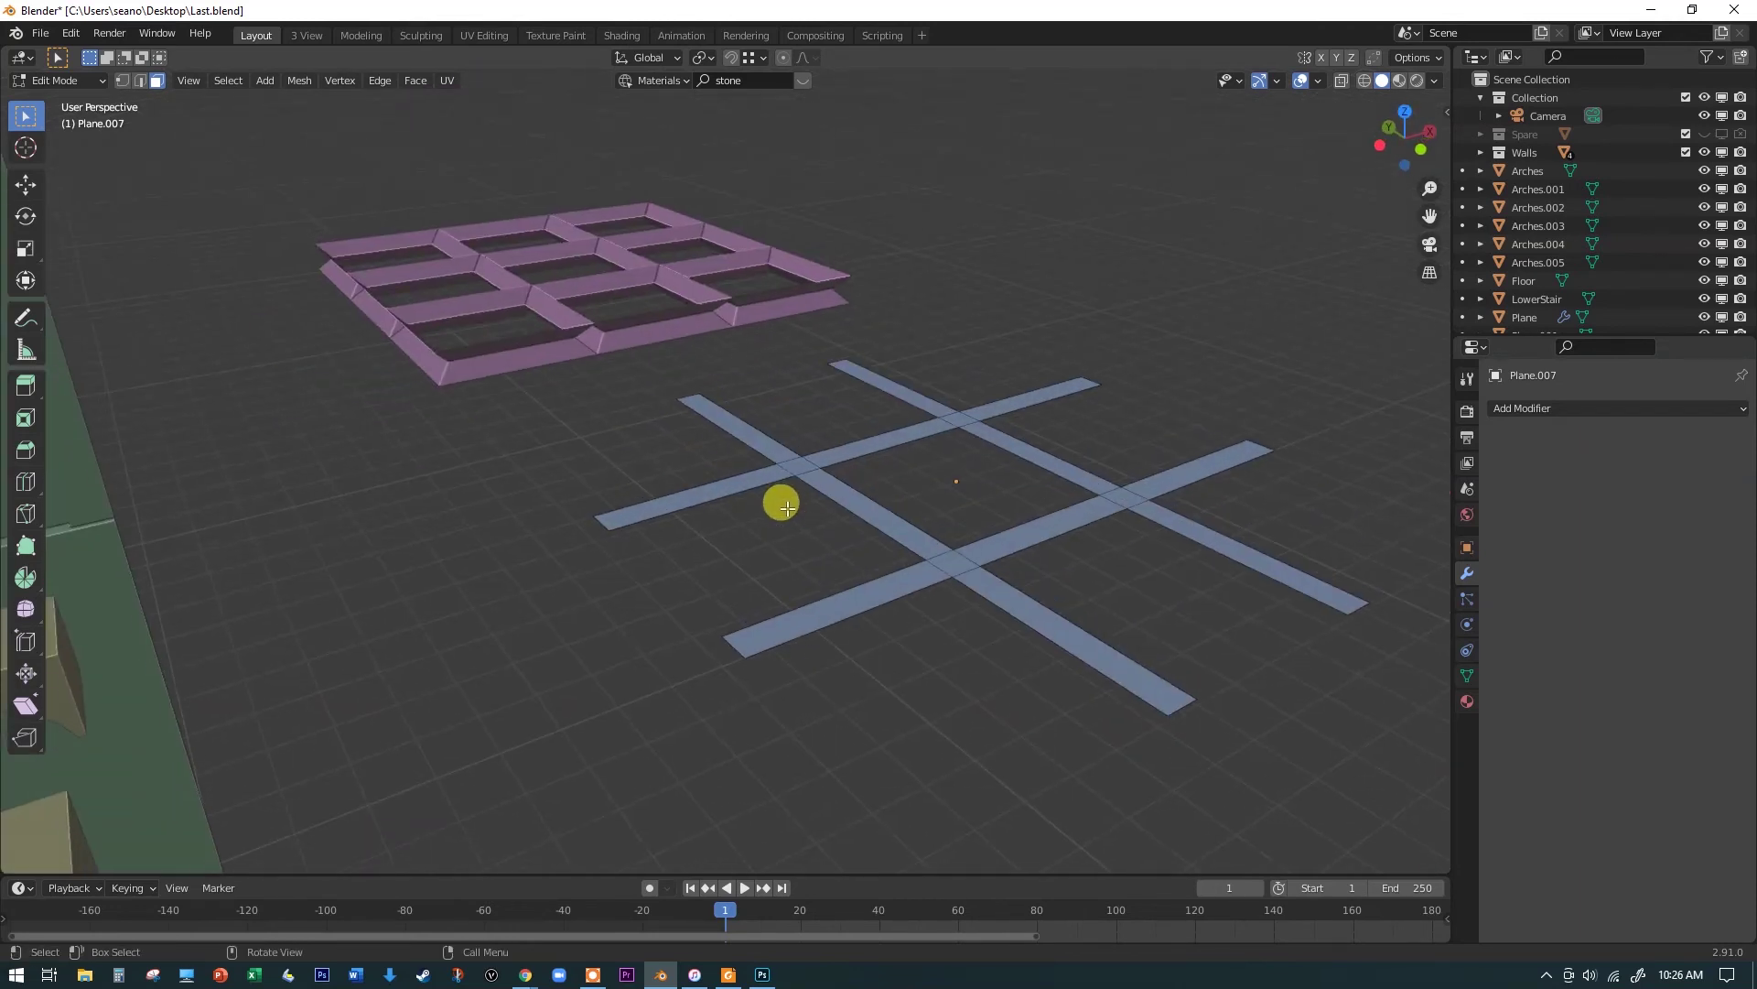
{"action": "middle_click_drag", "start_coordinate": [827, 415], "coordinate": [840, 536]}
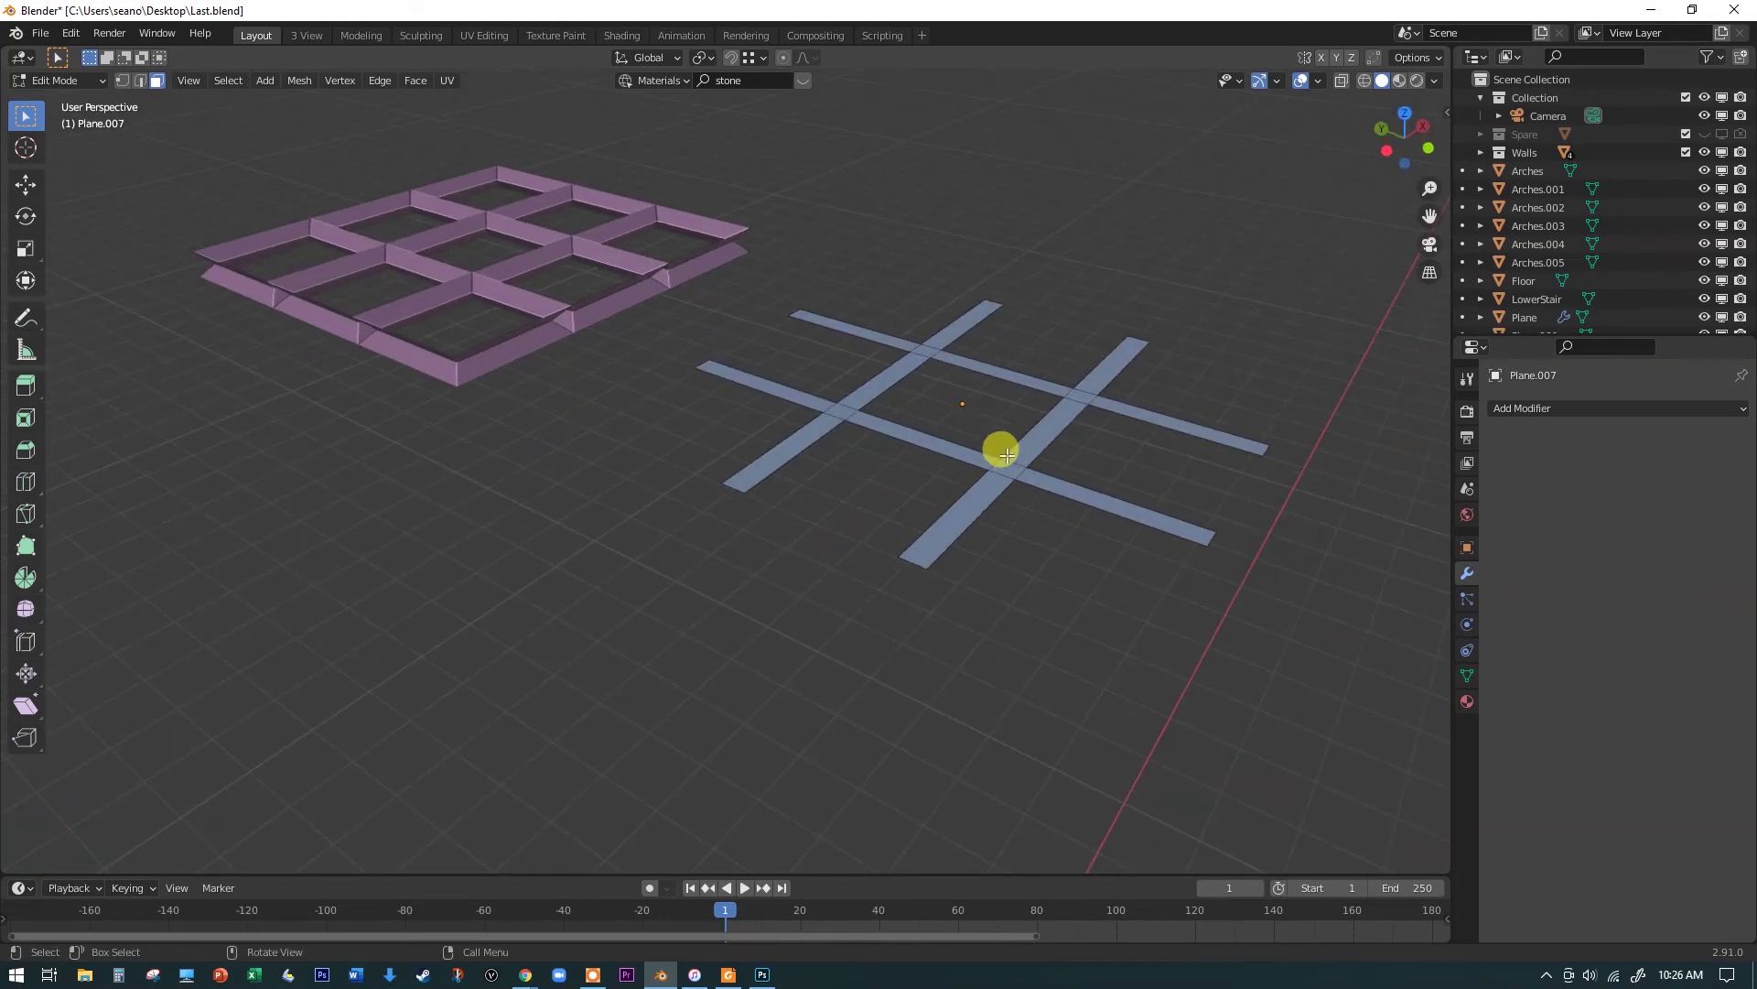
{"action": "key", "text": "a"}
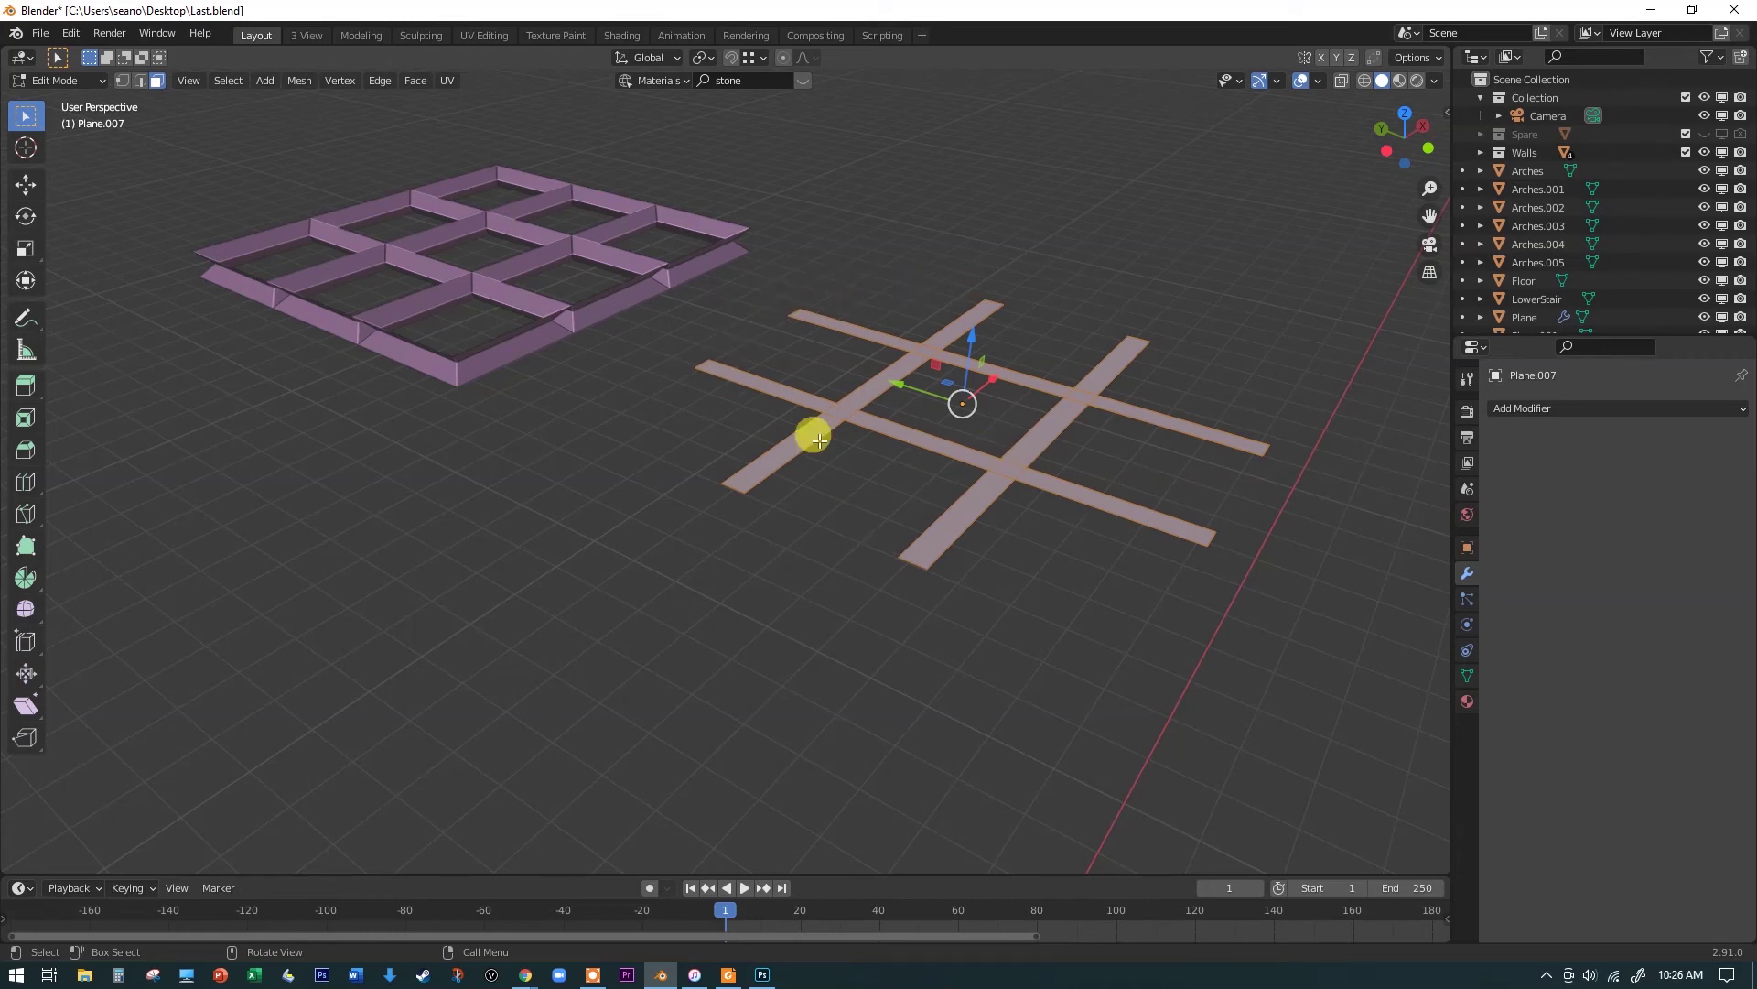
{"action": "scroll", "coordinate": [1119, 404], "scroll_direction": "up", "scroll_amount": 3}
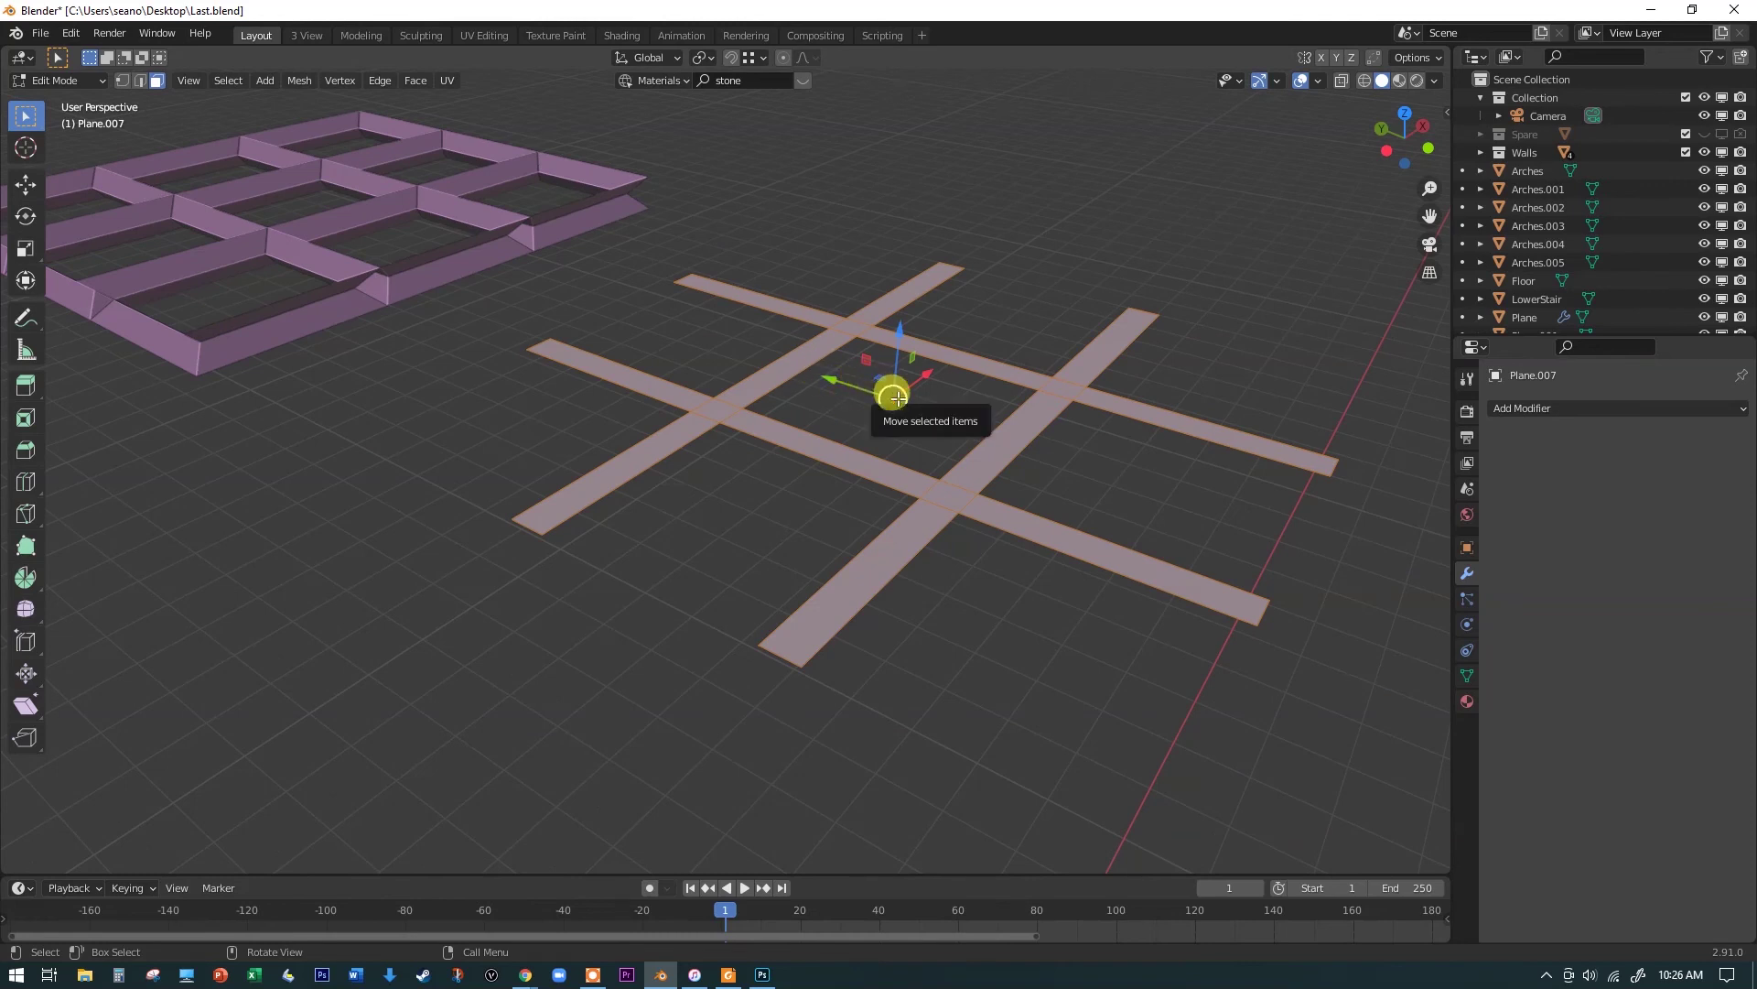
{"action": "key", "text": "e"}
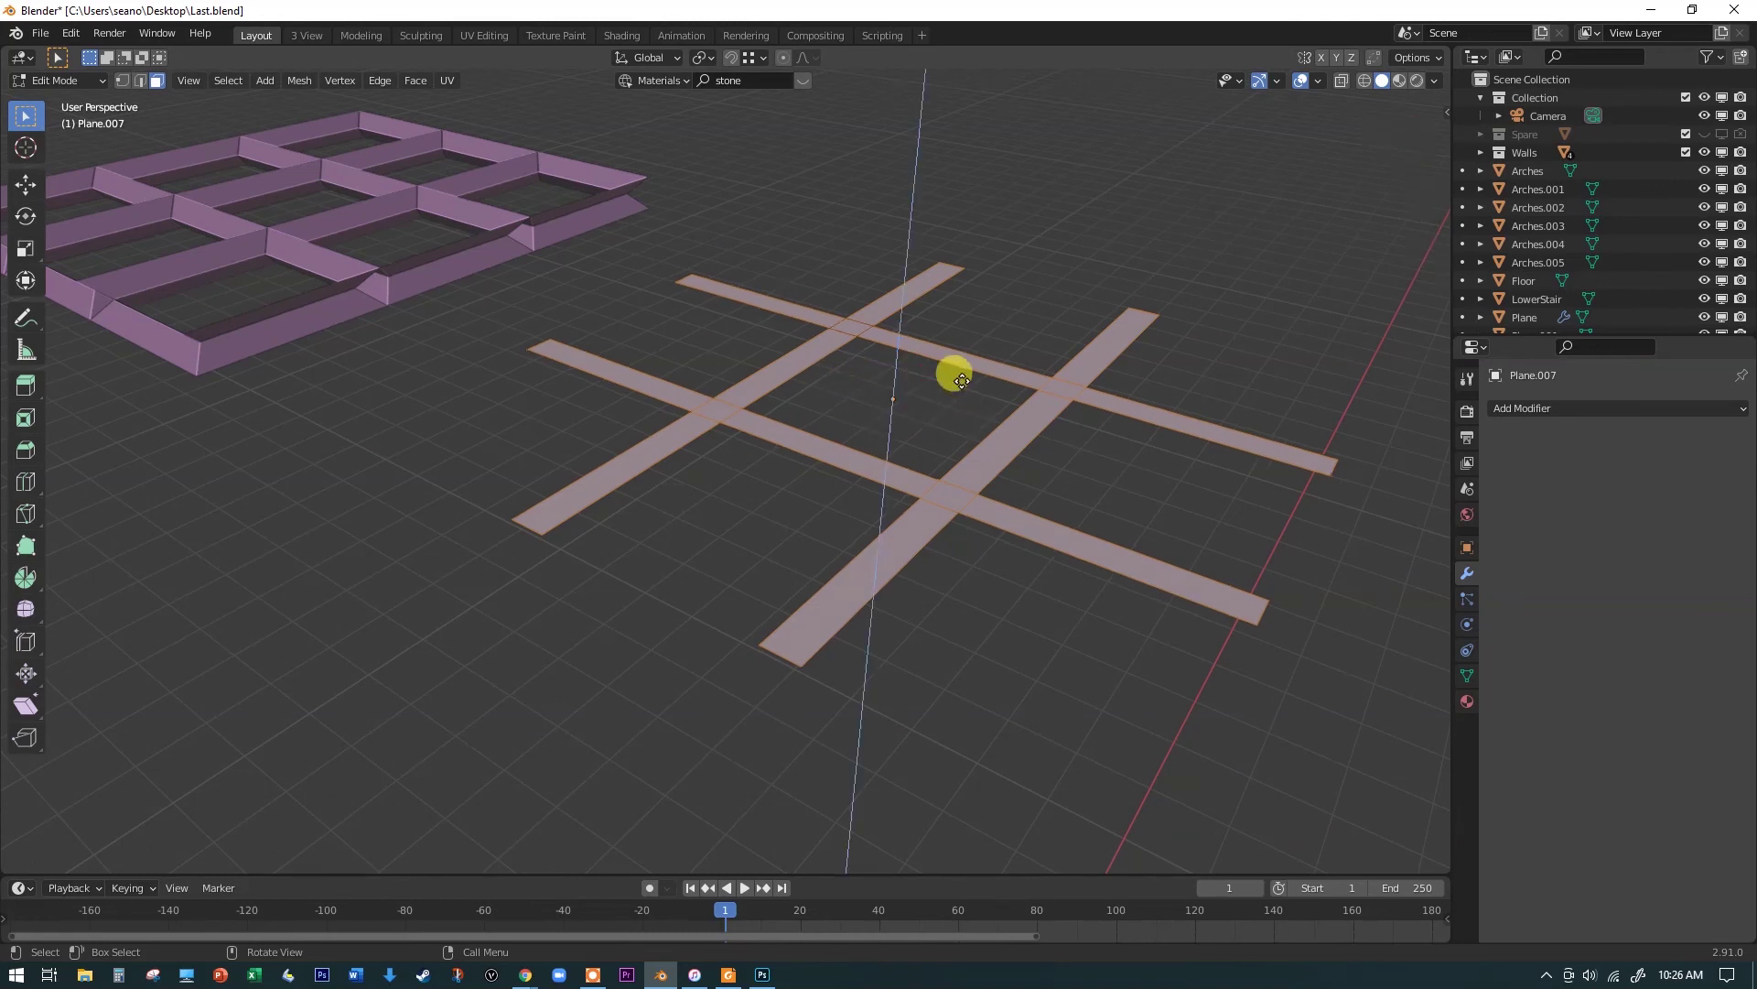
{"action": "left_click", "coordinate": [954, 349]}
{"action": "middle_click_drag", "start_coordinate": [953, 549], "coordinate": [893, 516]}
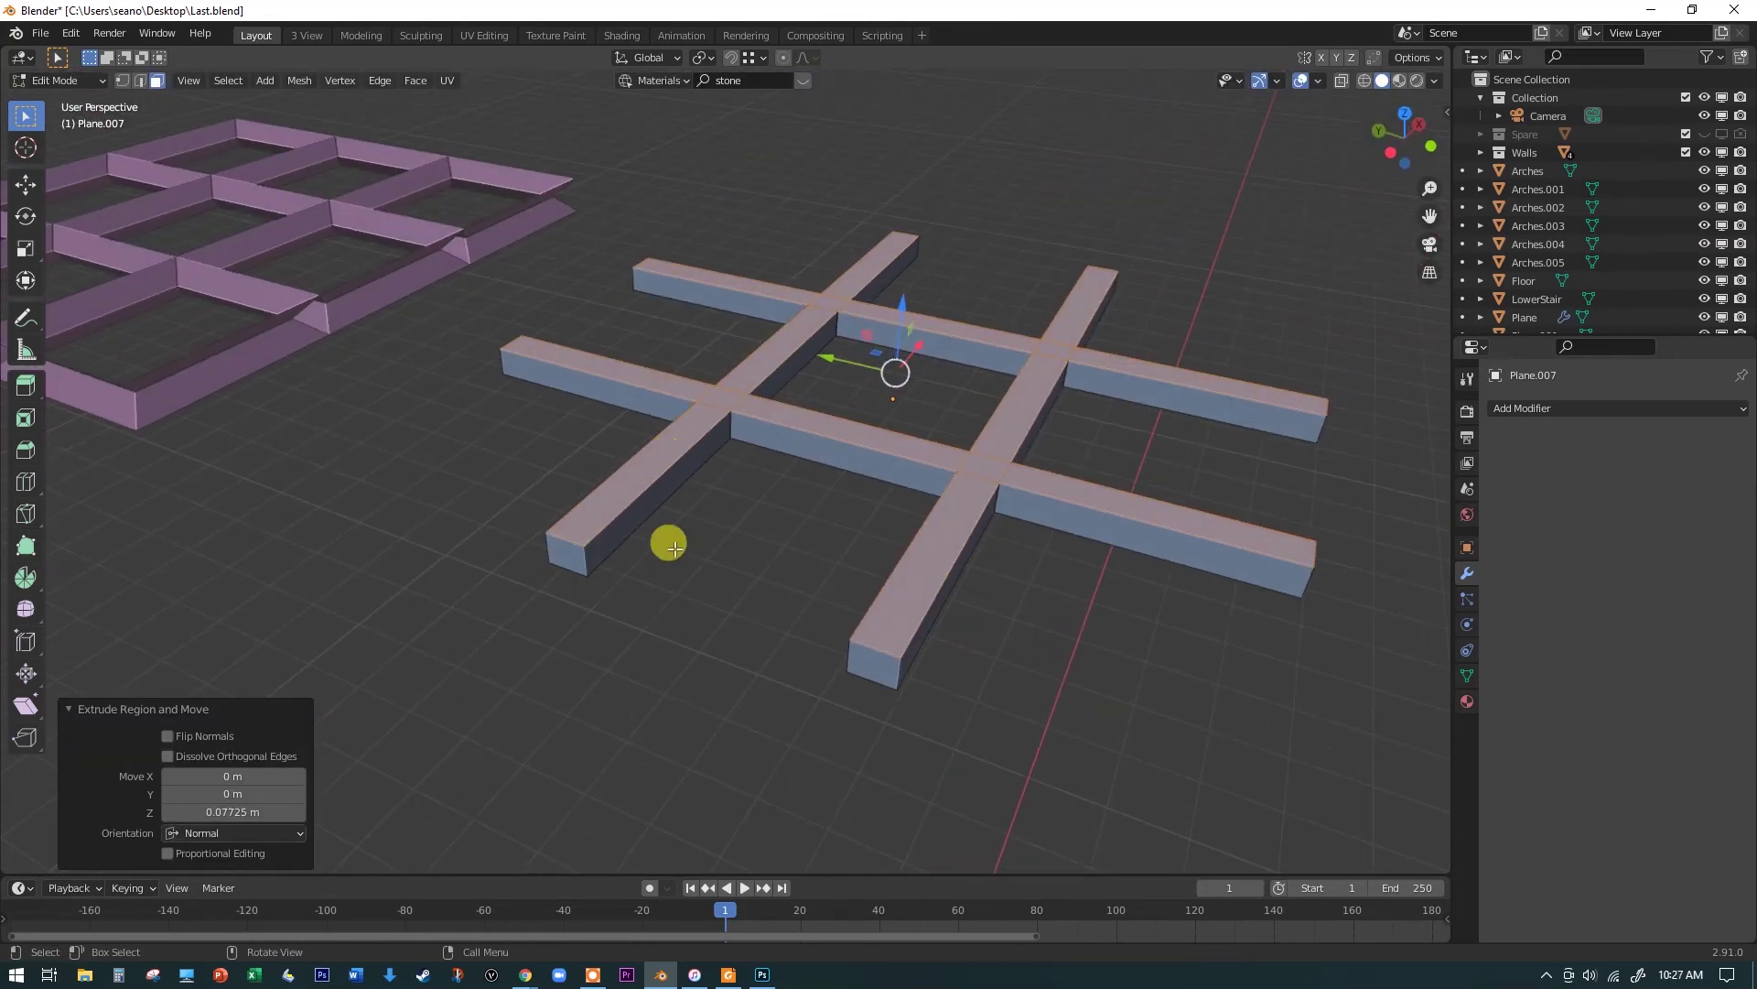
Step: Compare the extruded crossbar grate with the wireframe grid and the grates in the arch openings
{"action": "scroll", "coordinate": [870, 596], "scroll_direction": "down", "scroll_amount": 2}
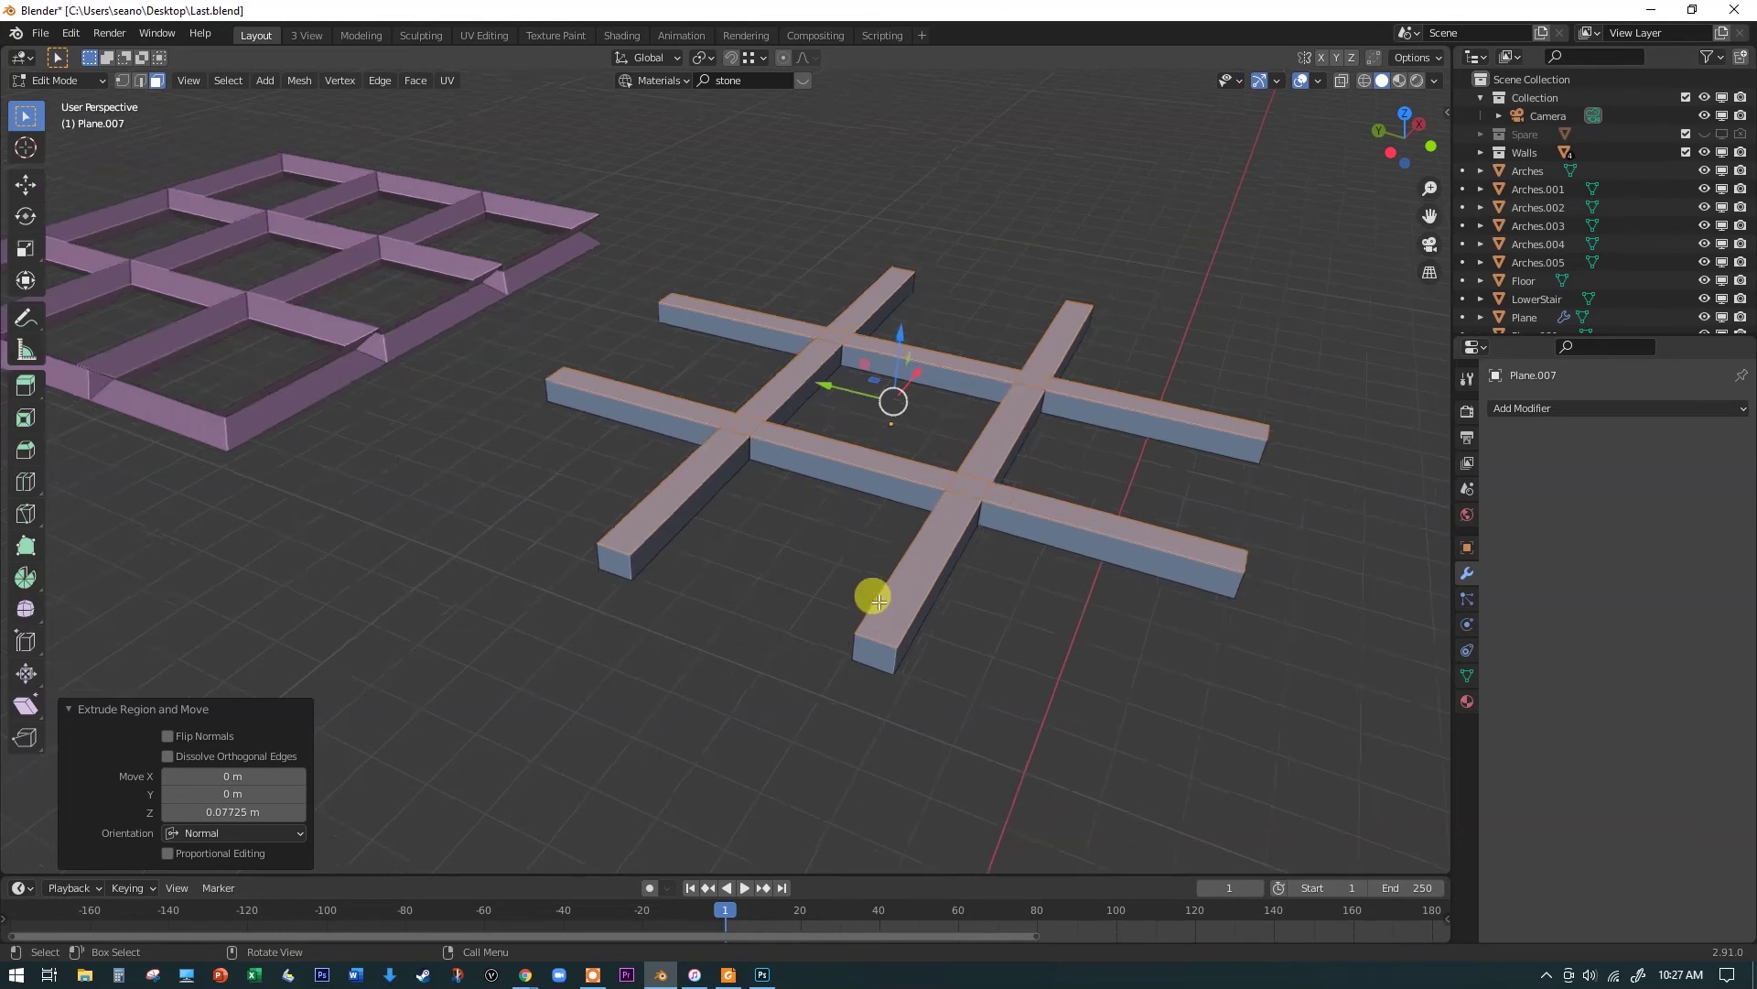
{"action": "scroll", "coordinate": [800, 513], "scroll_direction": "down", "scroll_amount": 2}
{"action": "scroll", "coordinate": [798, 512], "scroll_direction": "down", "scroll_amount": 4}
{"action": "middle_click_drag", "start_coordinate": [431, 494], "coordinate": [293, 457]}
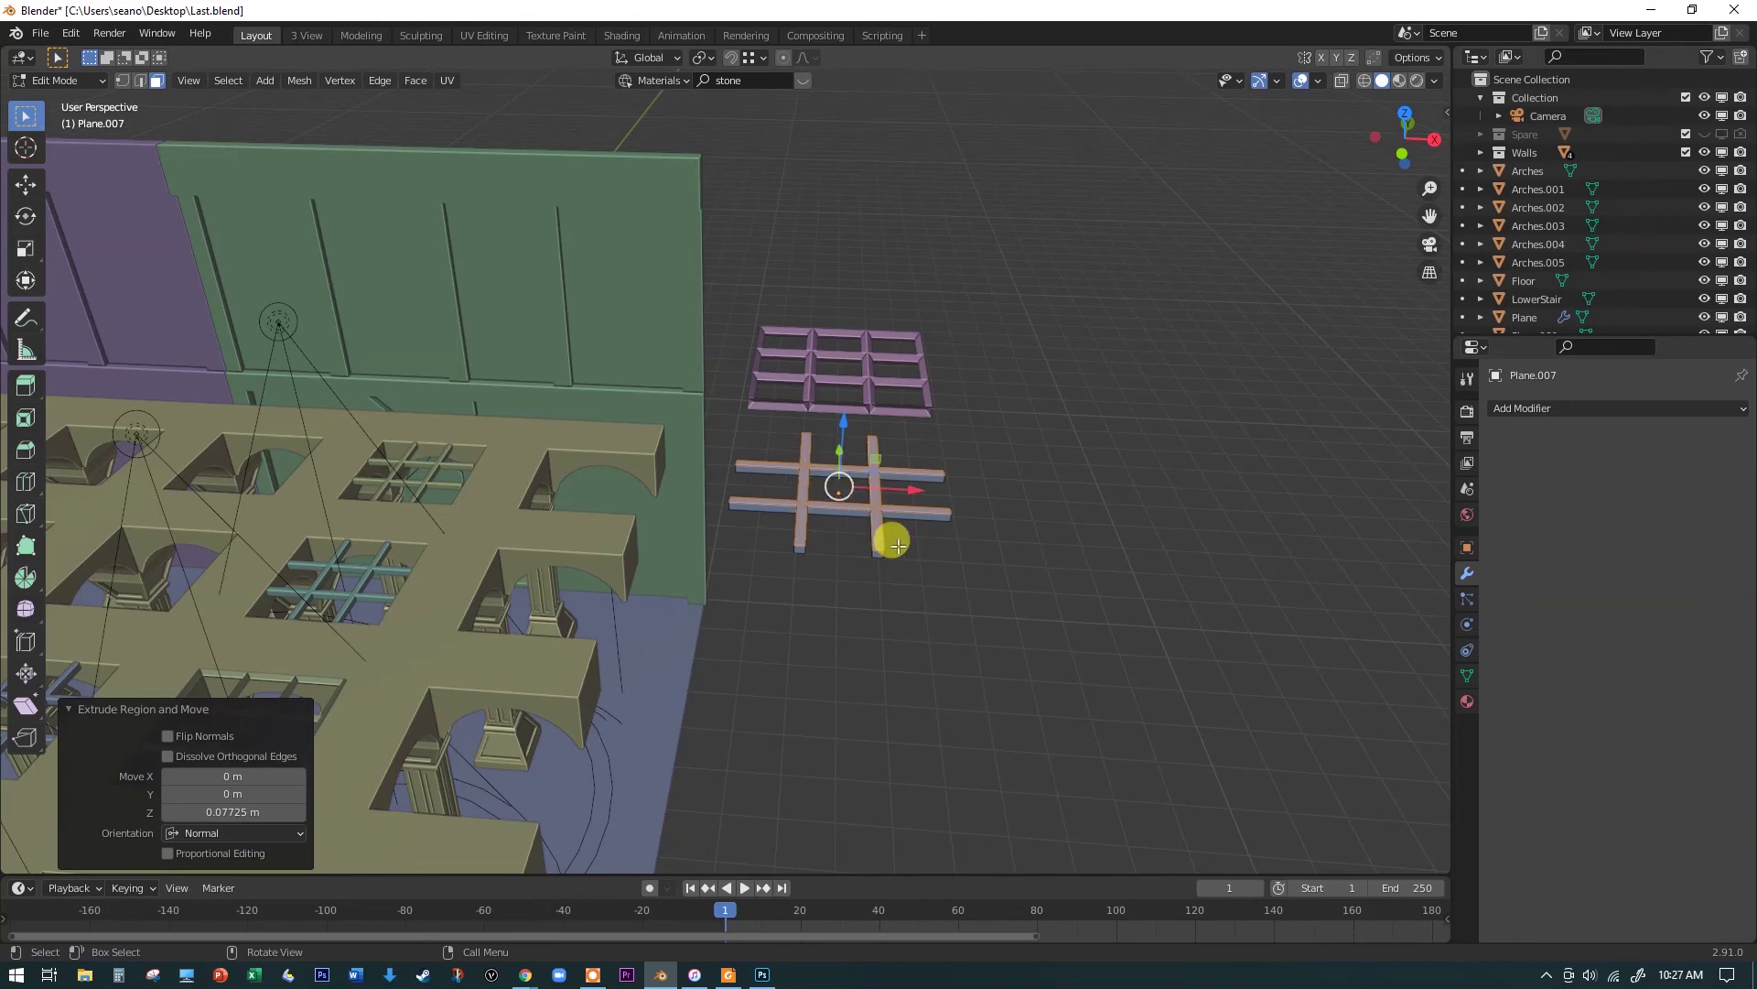
{"action": "scroll", "coordinate": [879, 530], "scroll_direction": "up", "scroll_amount": 3}
{"action": "middle_click_drag", "start_coordinate": [836, 557], "coordinate": [862, 568]}
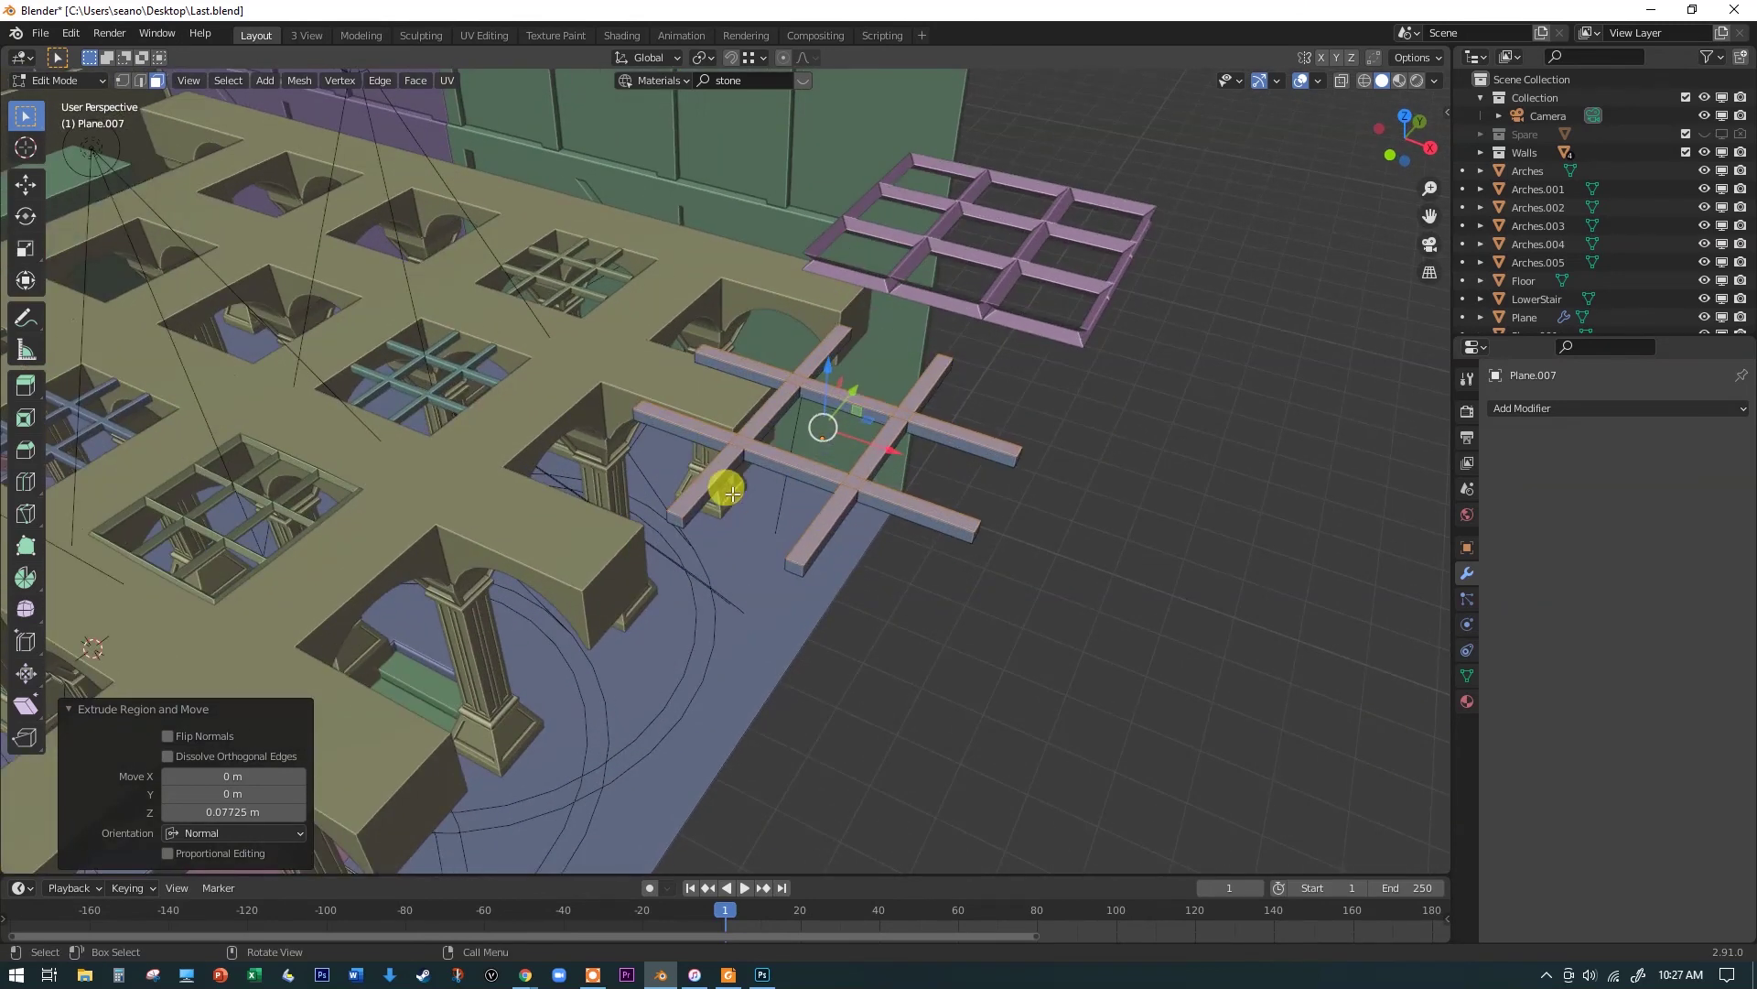
{"action": "middle_click_drag", "start_coordinate": [796, 482], "coordinate": [970, 541]}
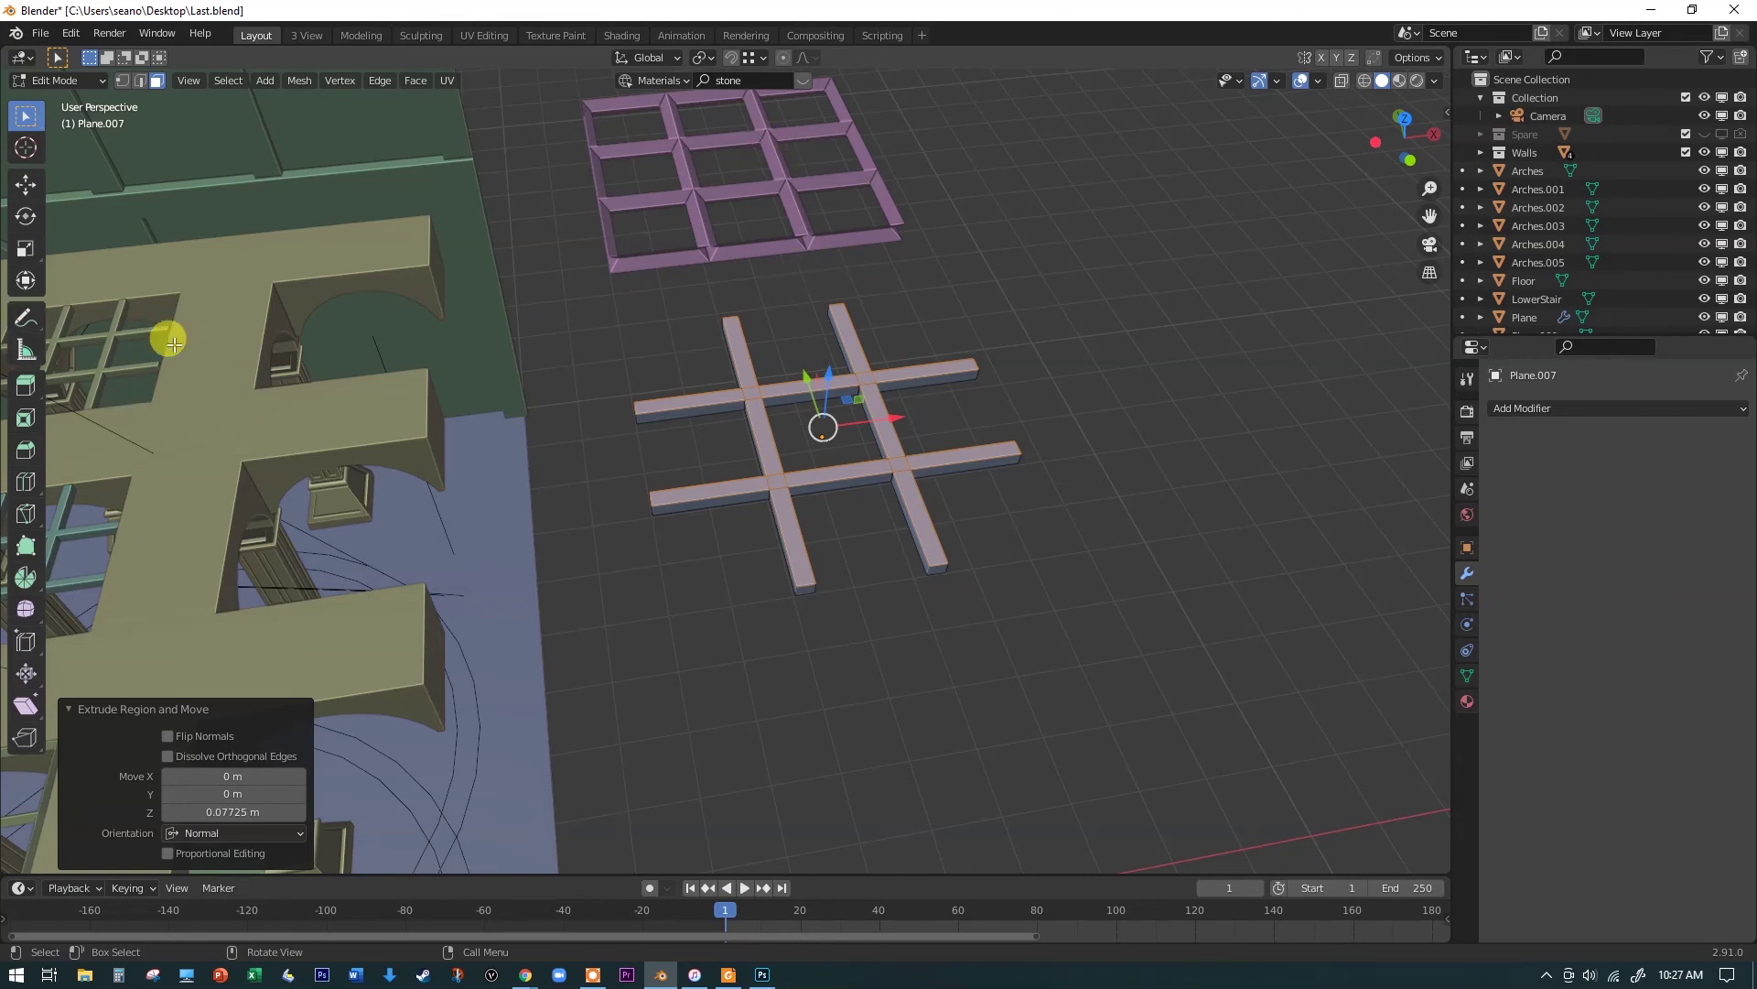
{"action": "middle_click_drag", "start_coordinate": [981, 298], "coordinate": [965, 447]}
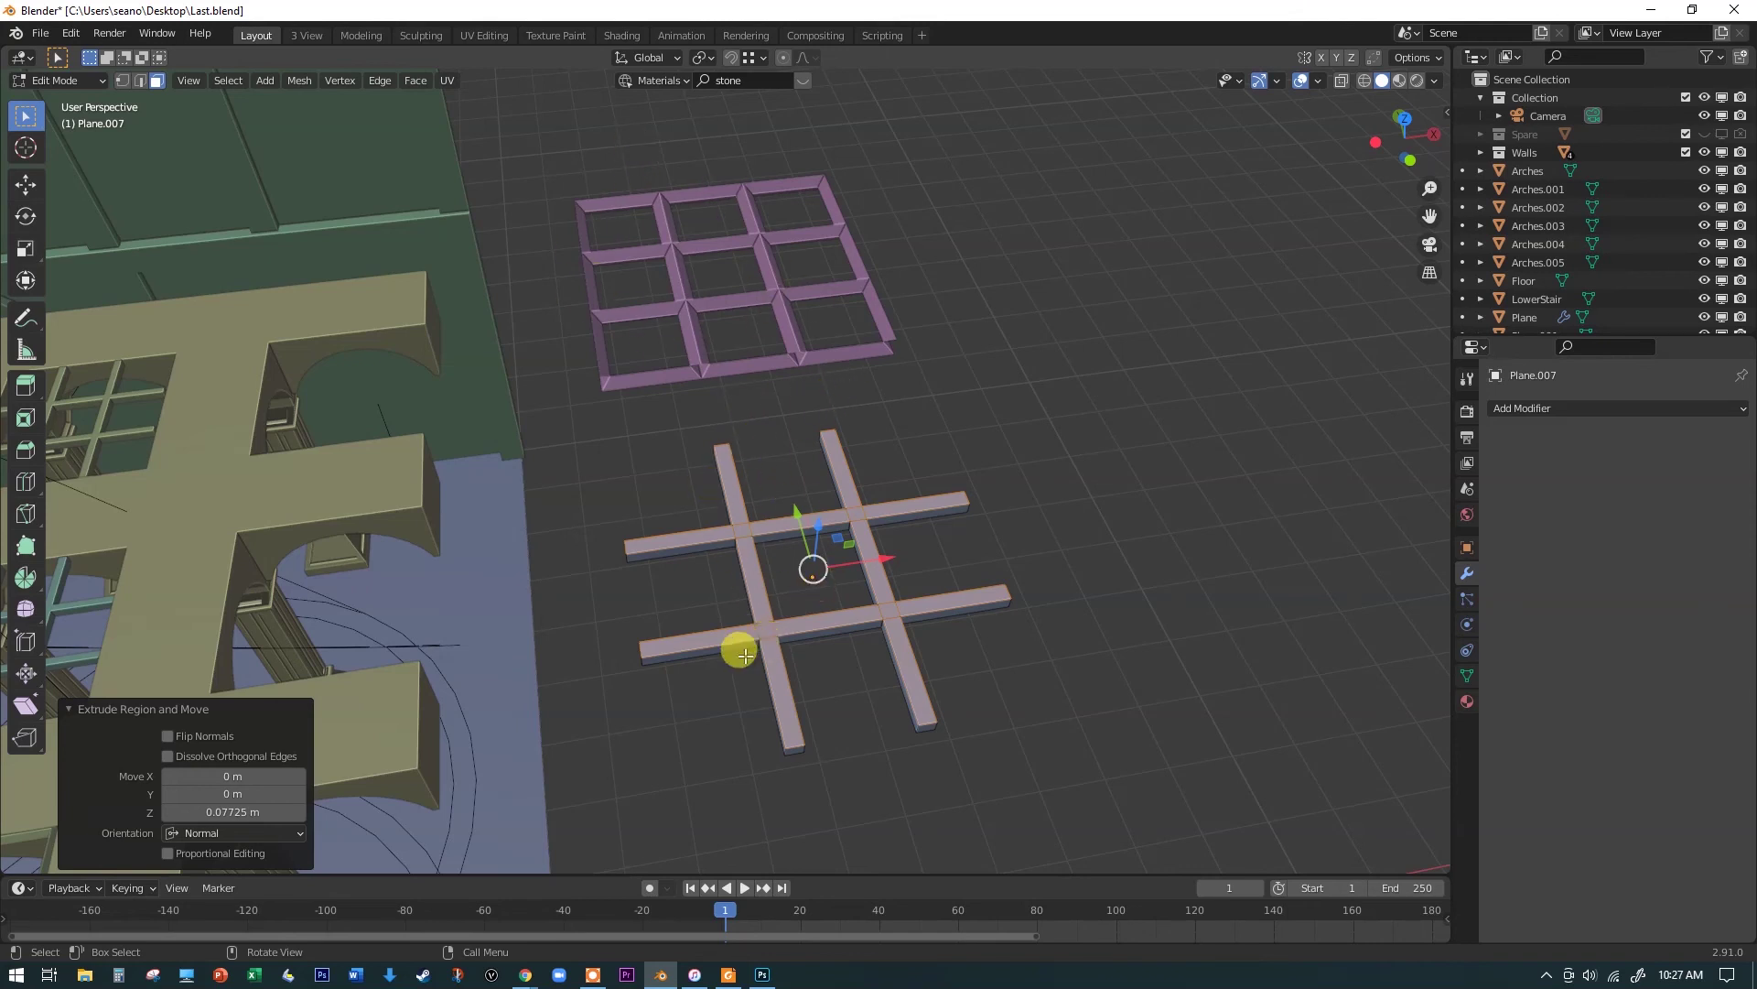
Step: Bevel one upper edge segment at the end of a crossbar to a width of about 0.042 m
{"action": "left_click", "coordinate": [1004, 467]}
{"action": "scroll", "coordinate": [804, 533], "scroll_direction": "up", "scroll_amount": 2}
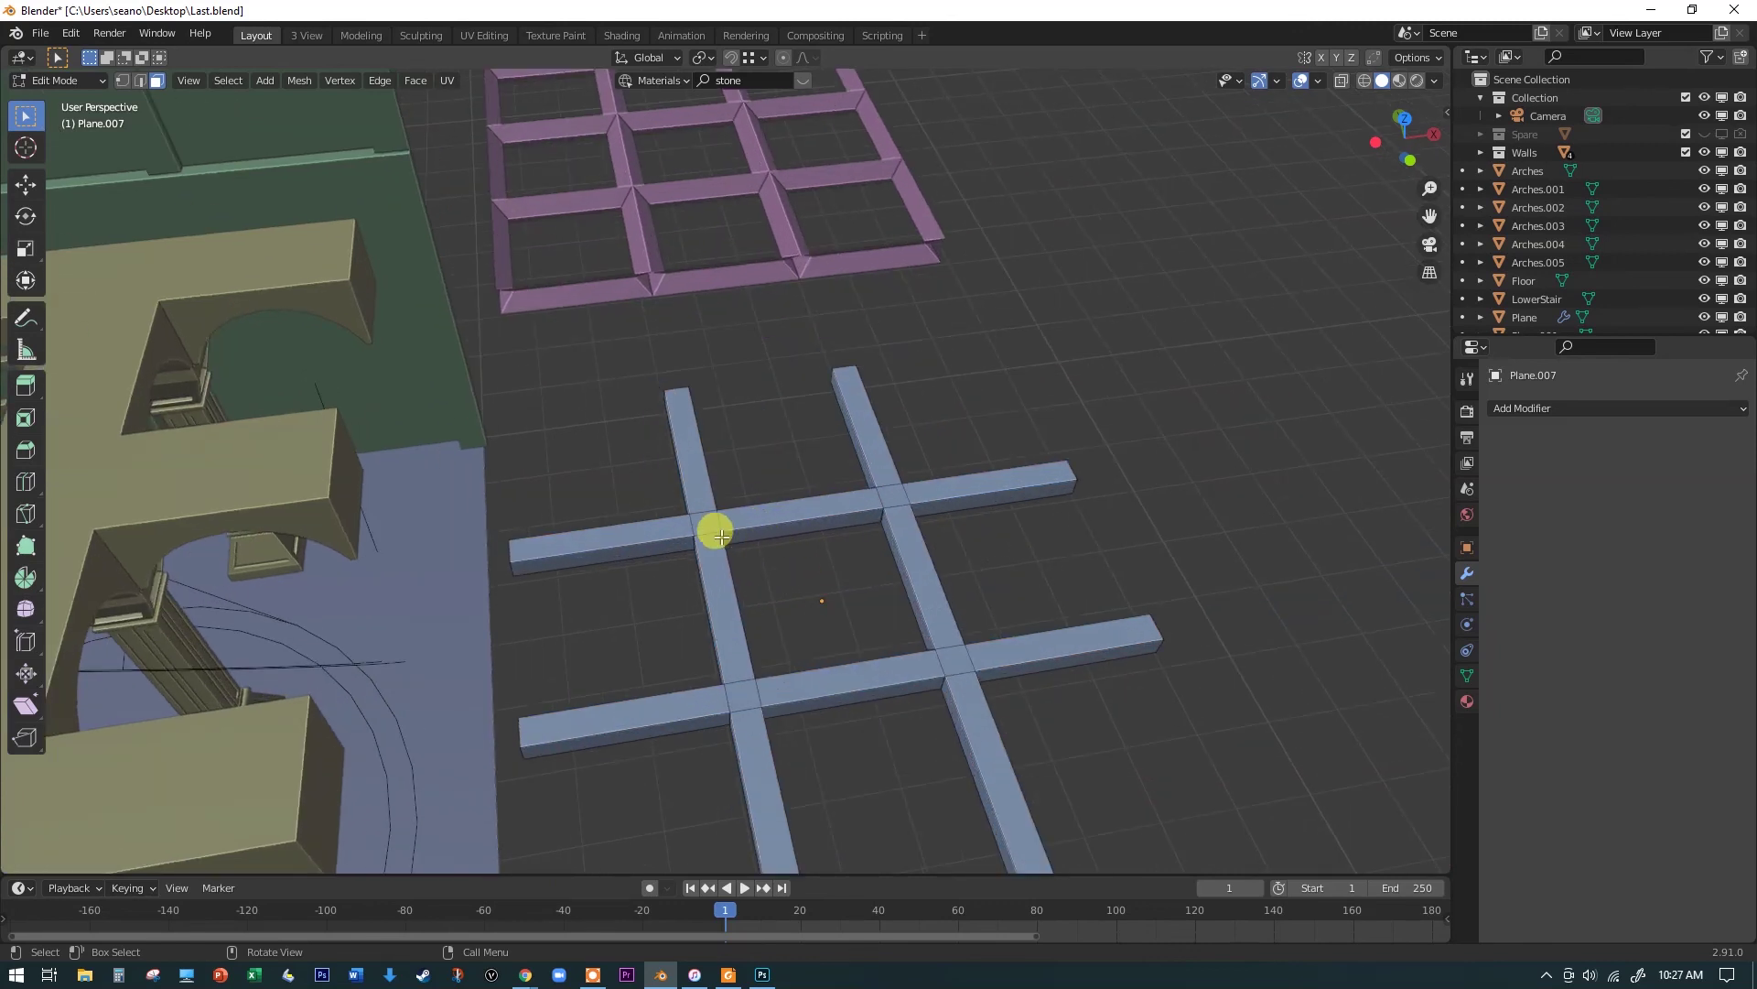
{"action": "scroll", "coordinate": [726, 537], "scroll_direction": "up", "scroll_amount": 2}
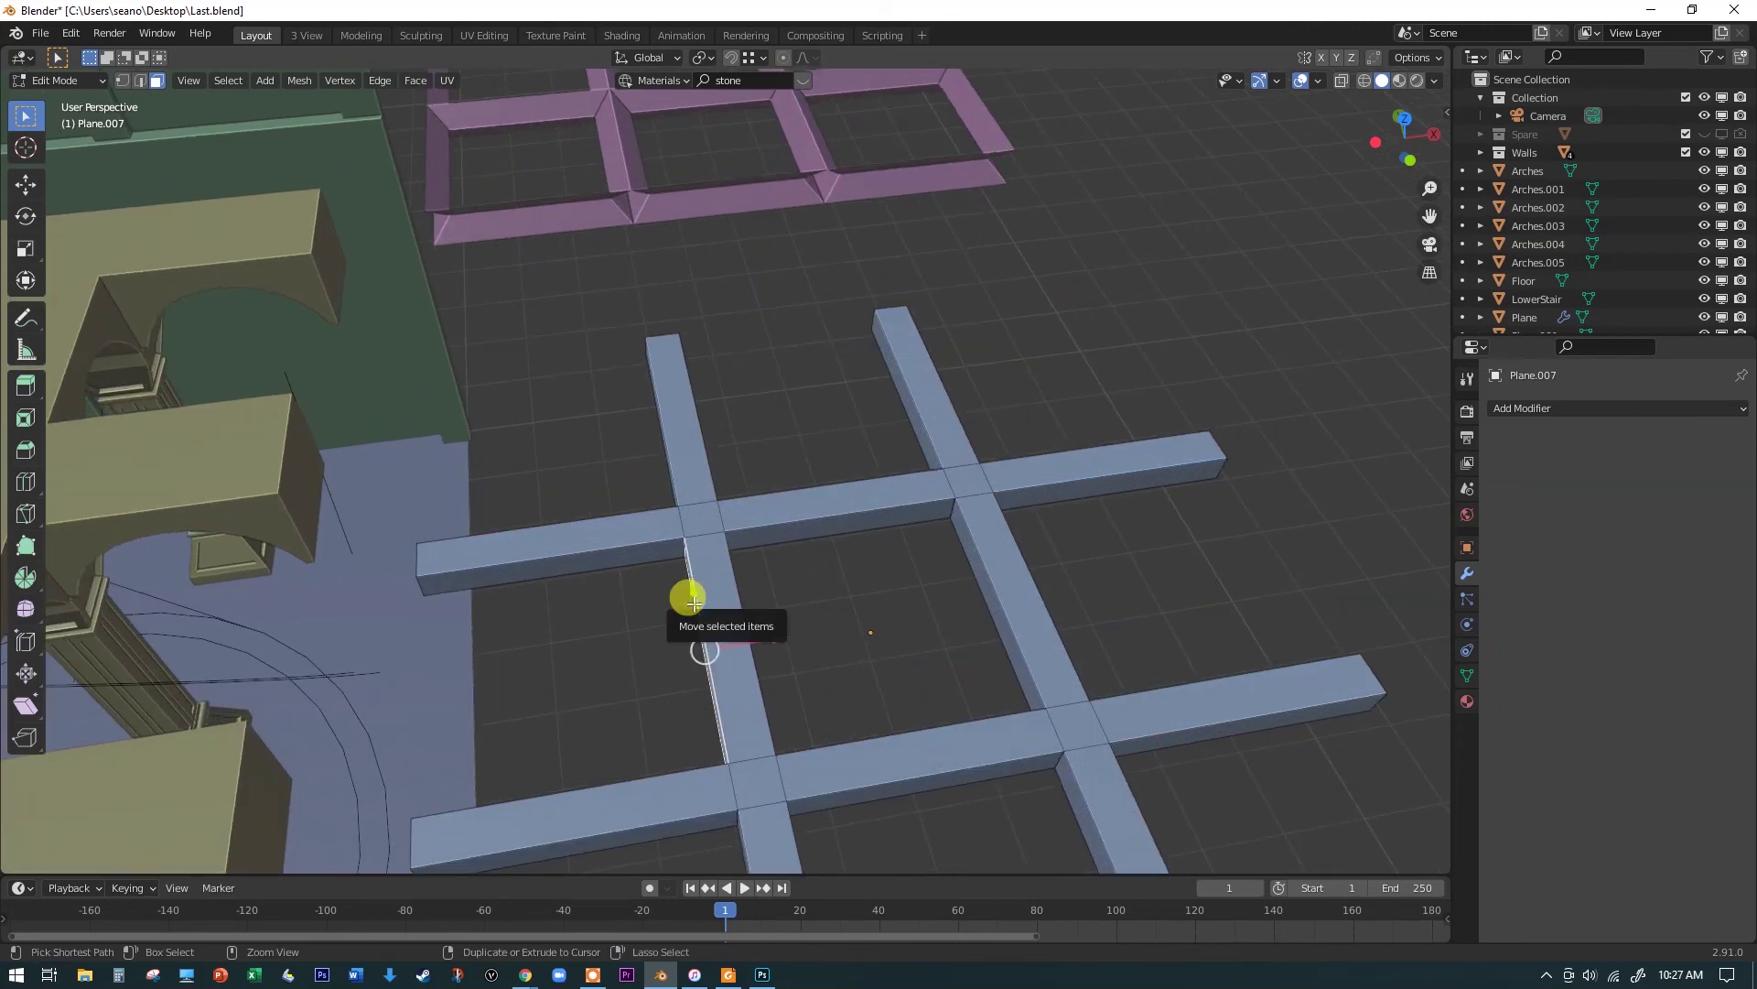
{"action": "key", "text": "2"}
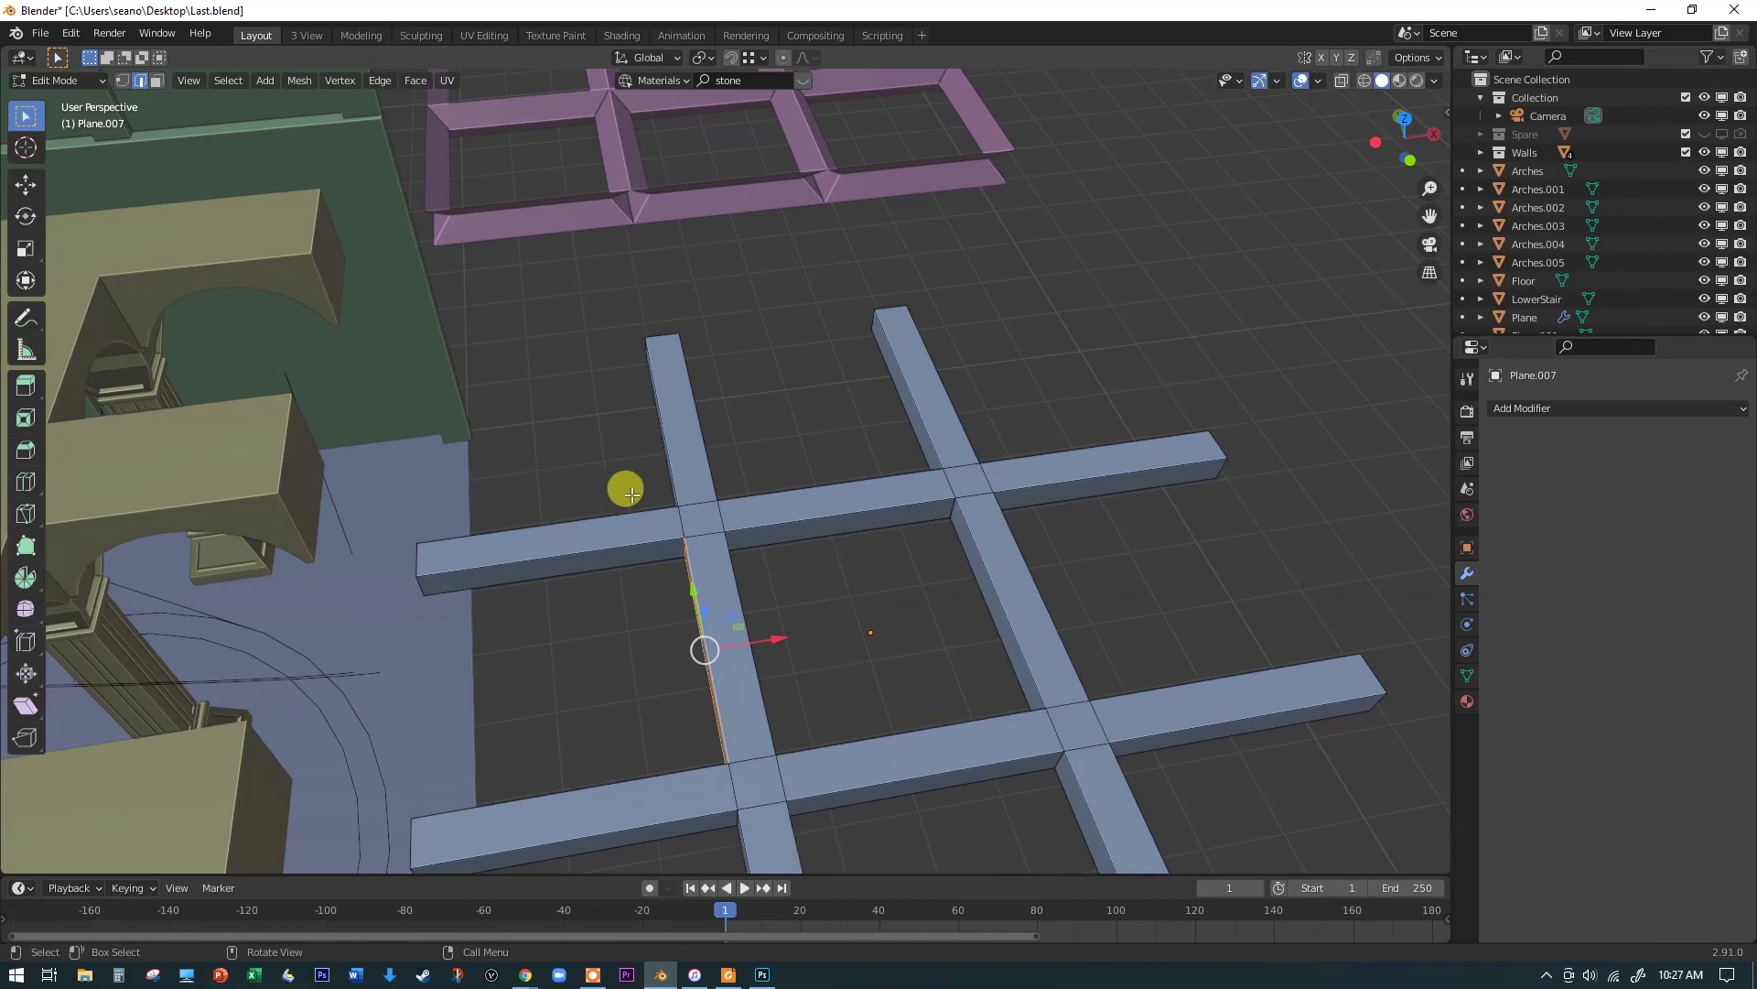
{"action": "left_click", "coordinate": [578, 549], "text": "alt"}
{"action": "key", "text": "ctrl+b"}
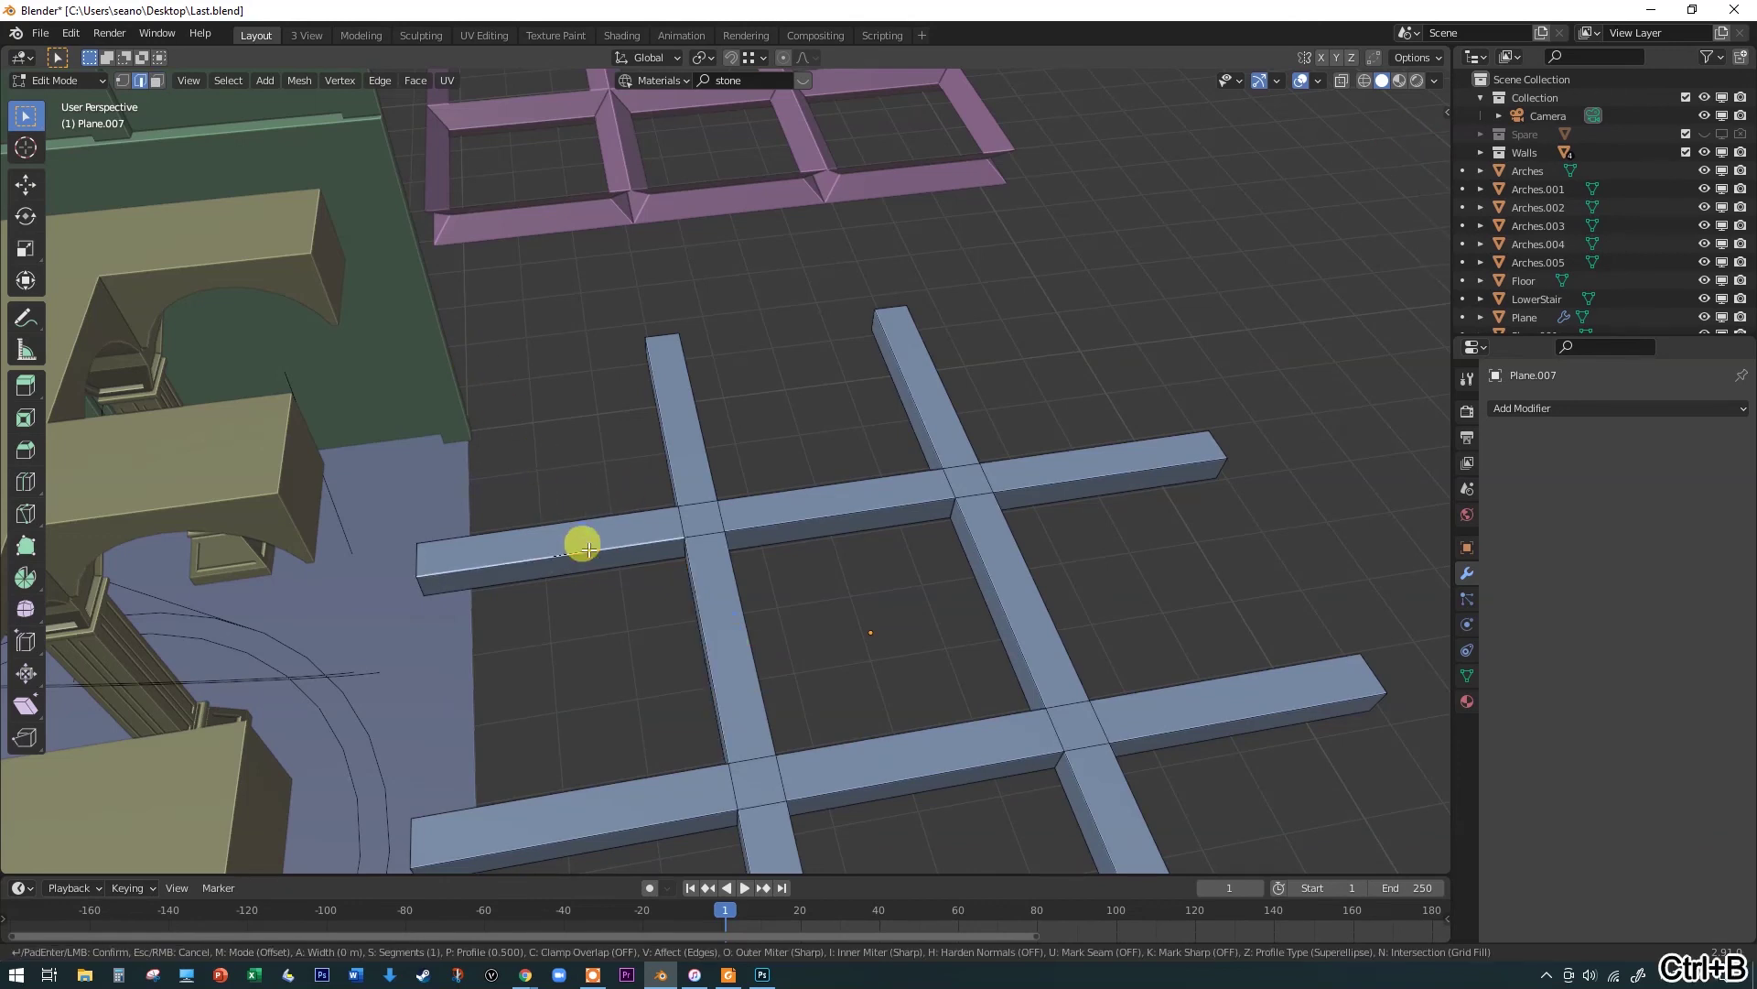
{"action": "left_click", "coordinate": [600, 555]}
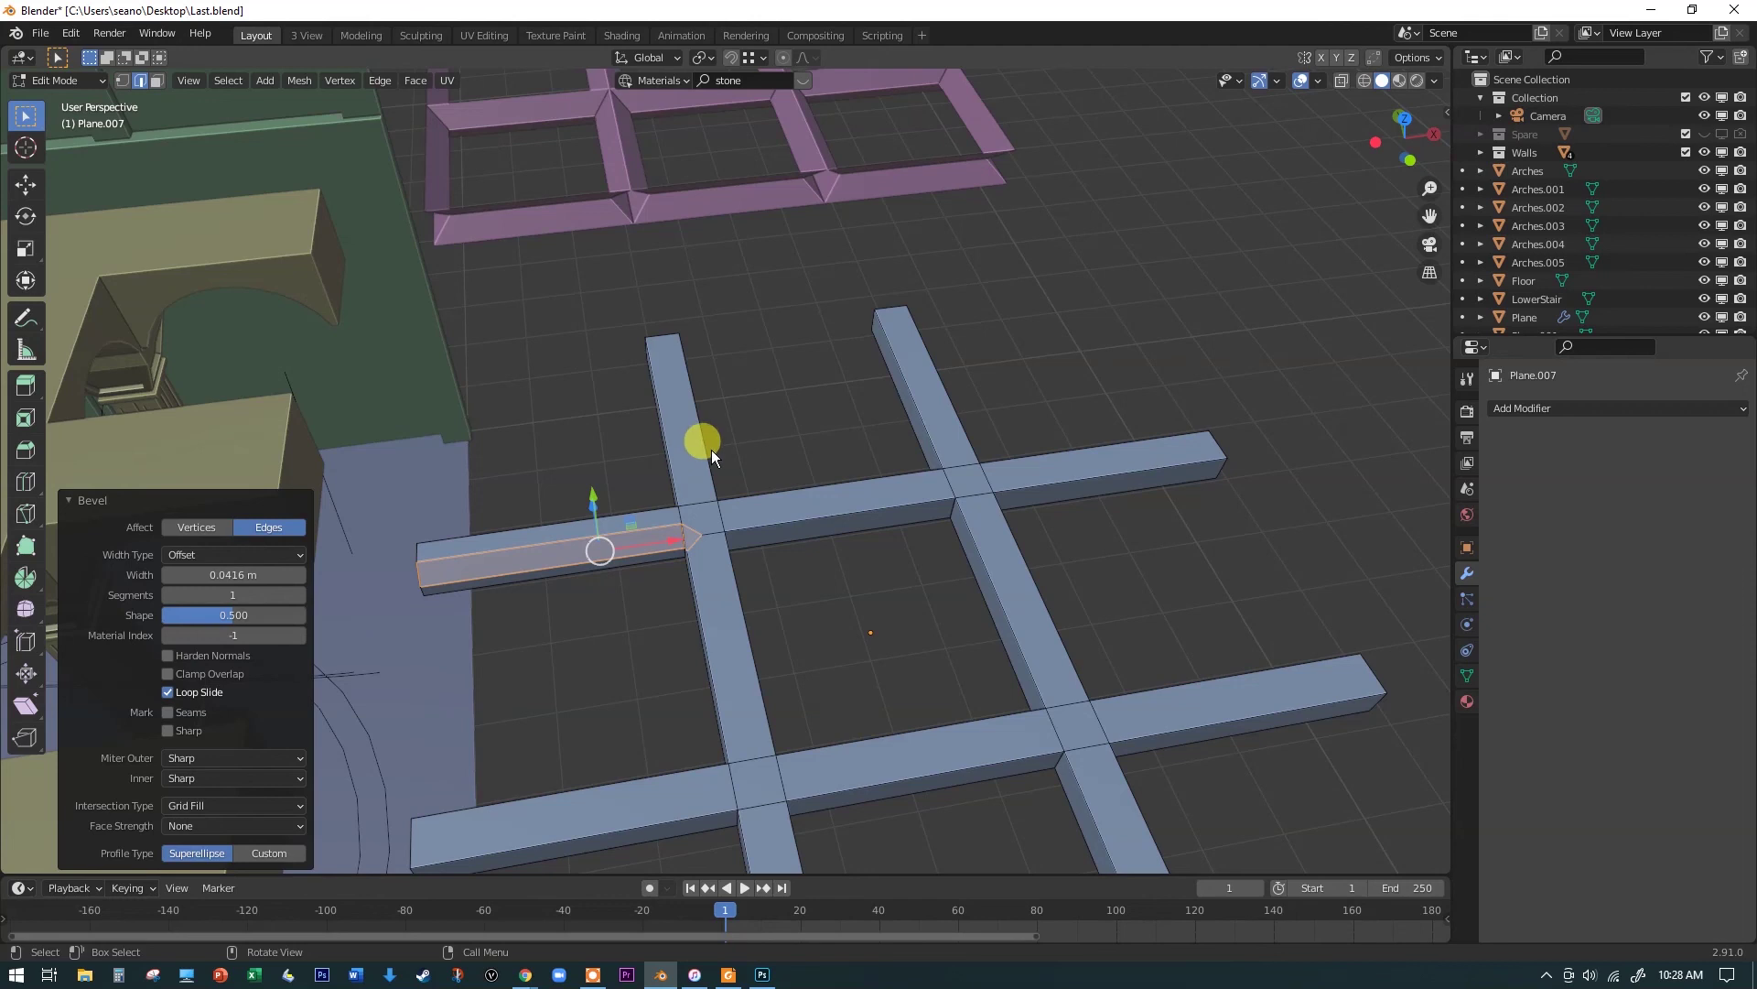
Step: Examine where the beveled edge meets the crossing bar, selecting the adjoining edge, and compare both grates
{"action": "scroll", "coordinate": [737, 458], "scroll_direction": "down", "scroll_amount": 2}
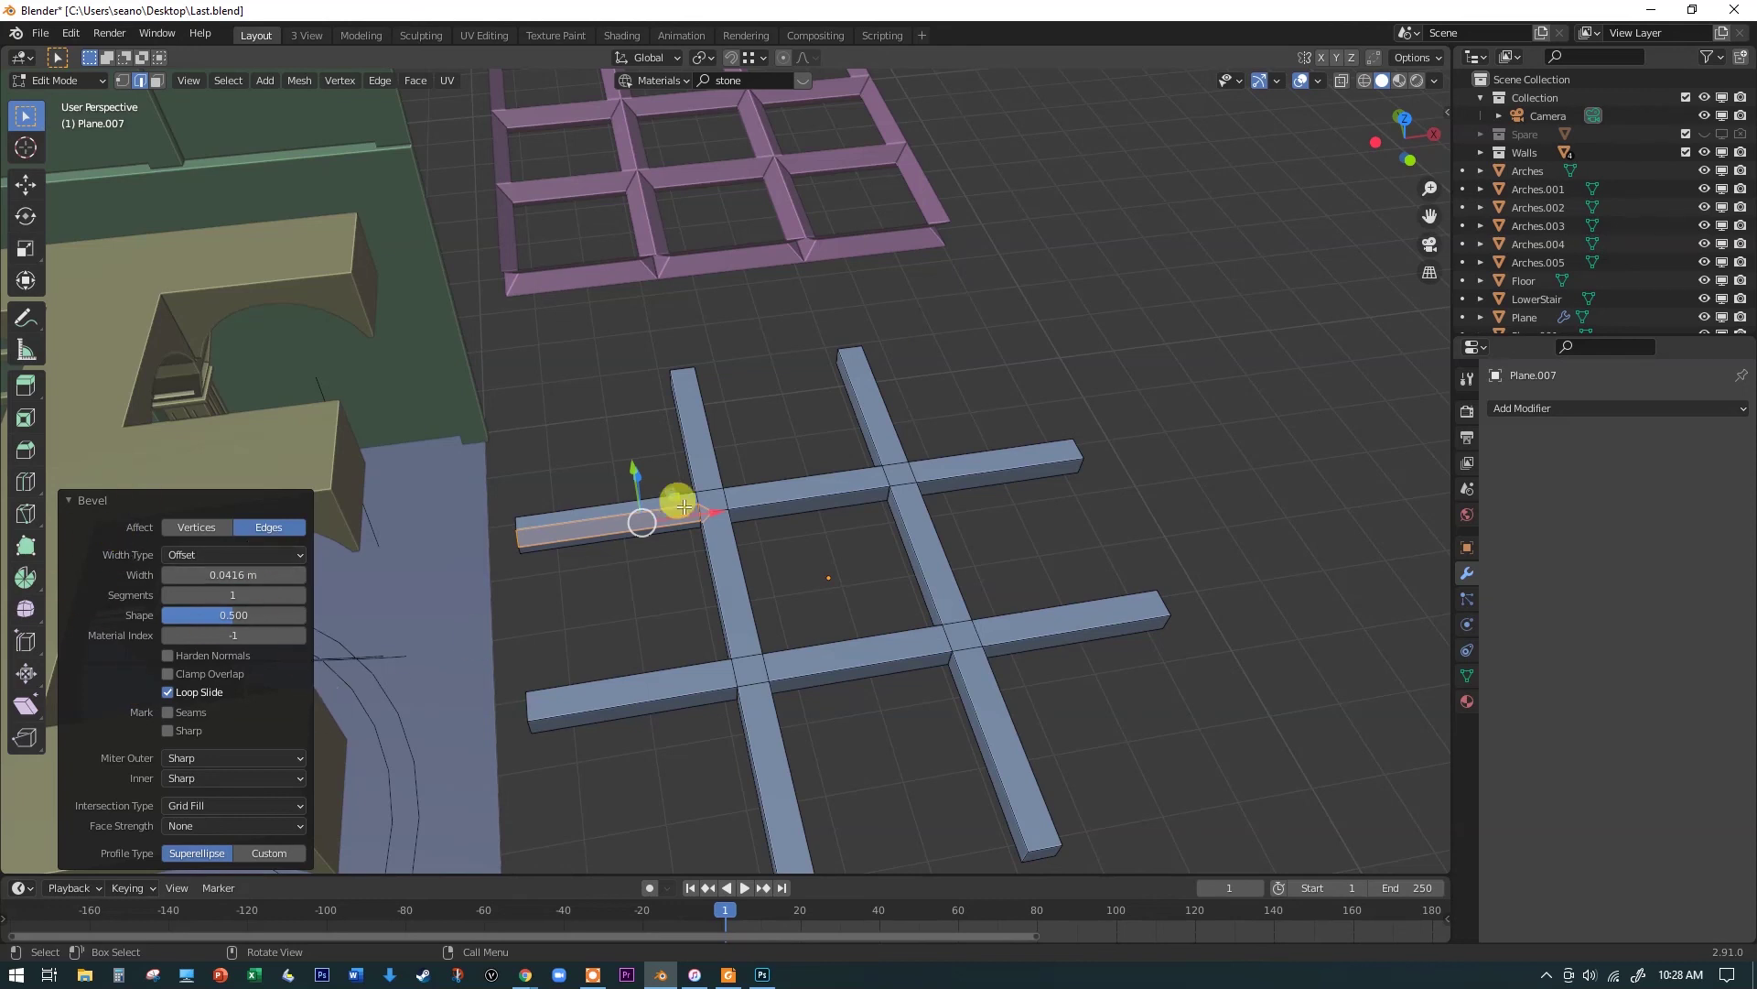
{"action": "scroll", "coordinate": [659, 567], "scroll_direction": "up", "scroll_amount": 2}
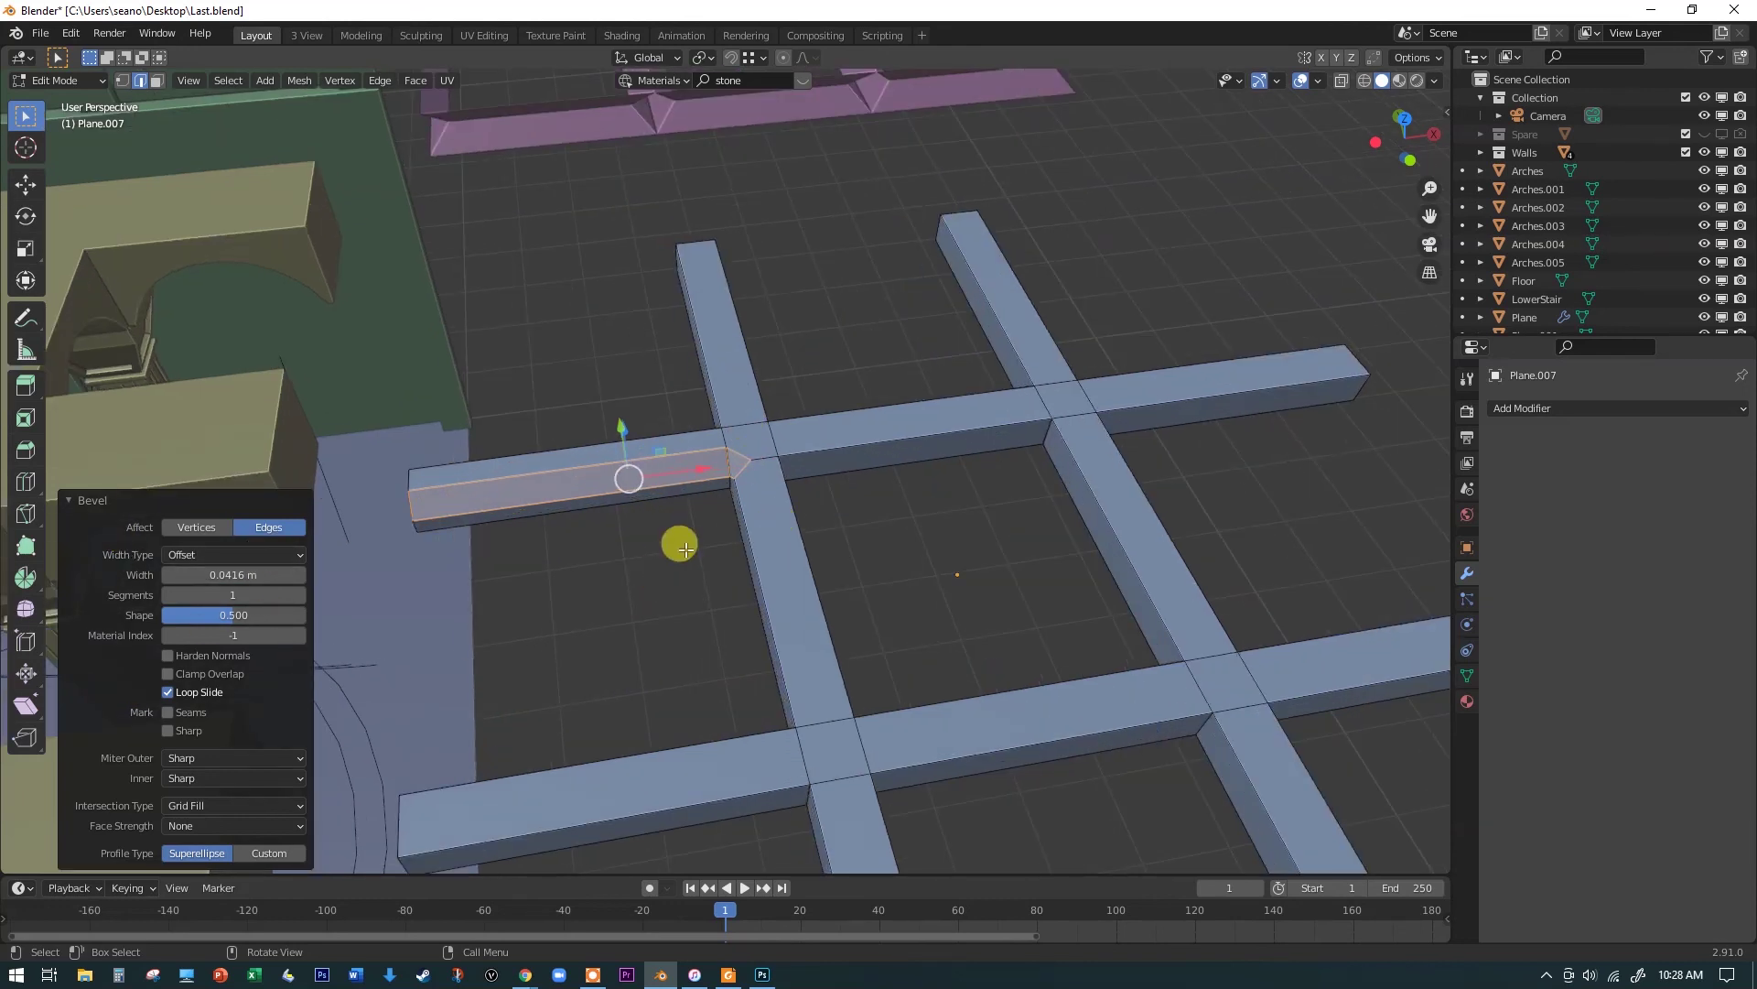
{"action": "left_click", "coordinate": [729, 485]}
{"action": "scroll", "coordinate": [721, 479], "scroll_direction": "up", "scroll_amount": 2}
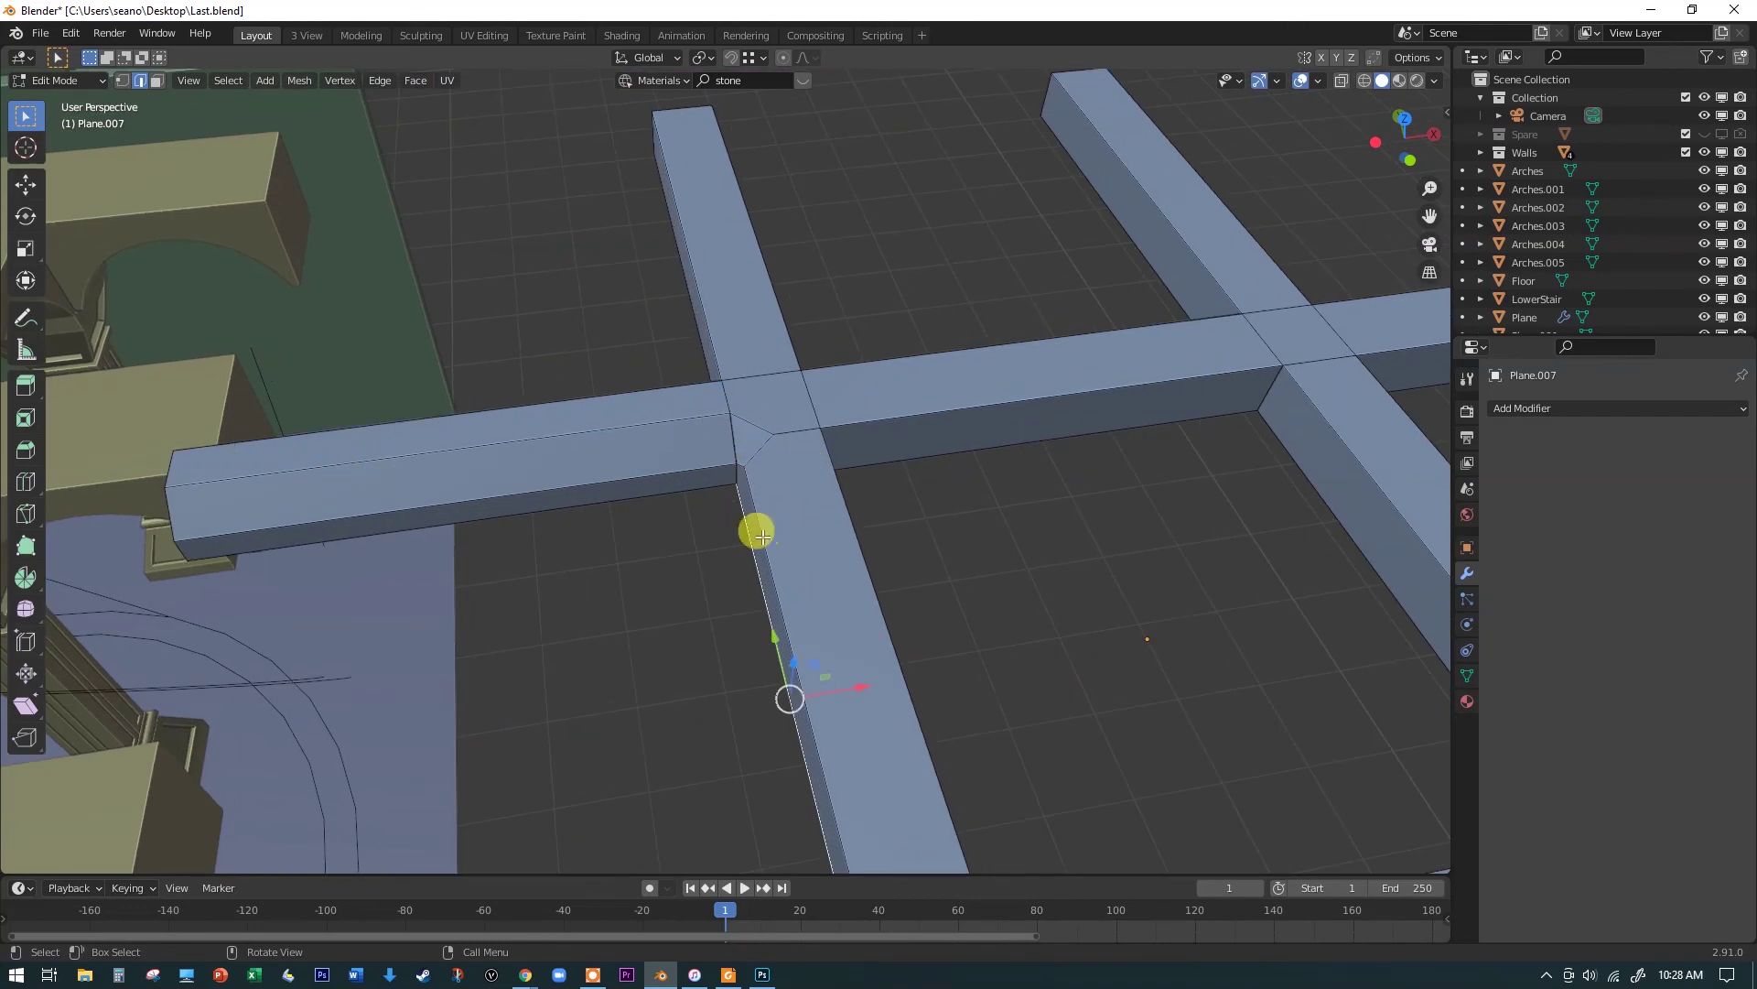
{"action": "scroll", "coordinate": [586, 508], "scroll_direction": "down", "scroll_amount": 5}
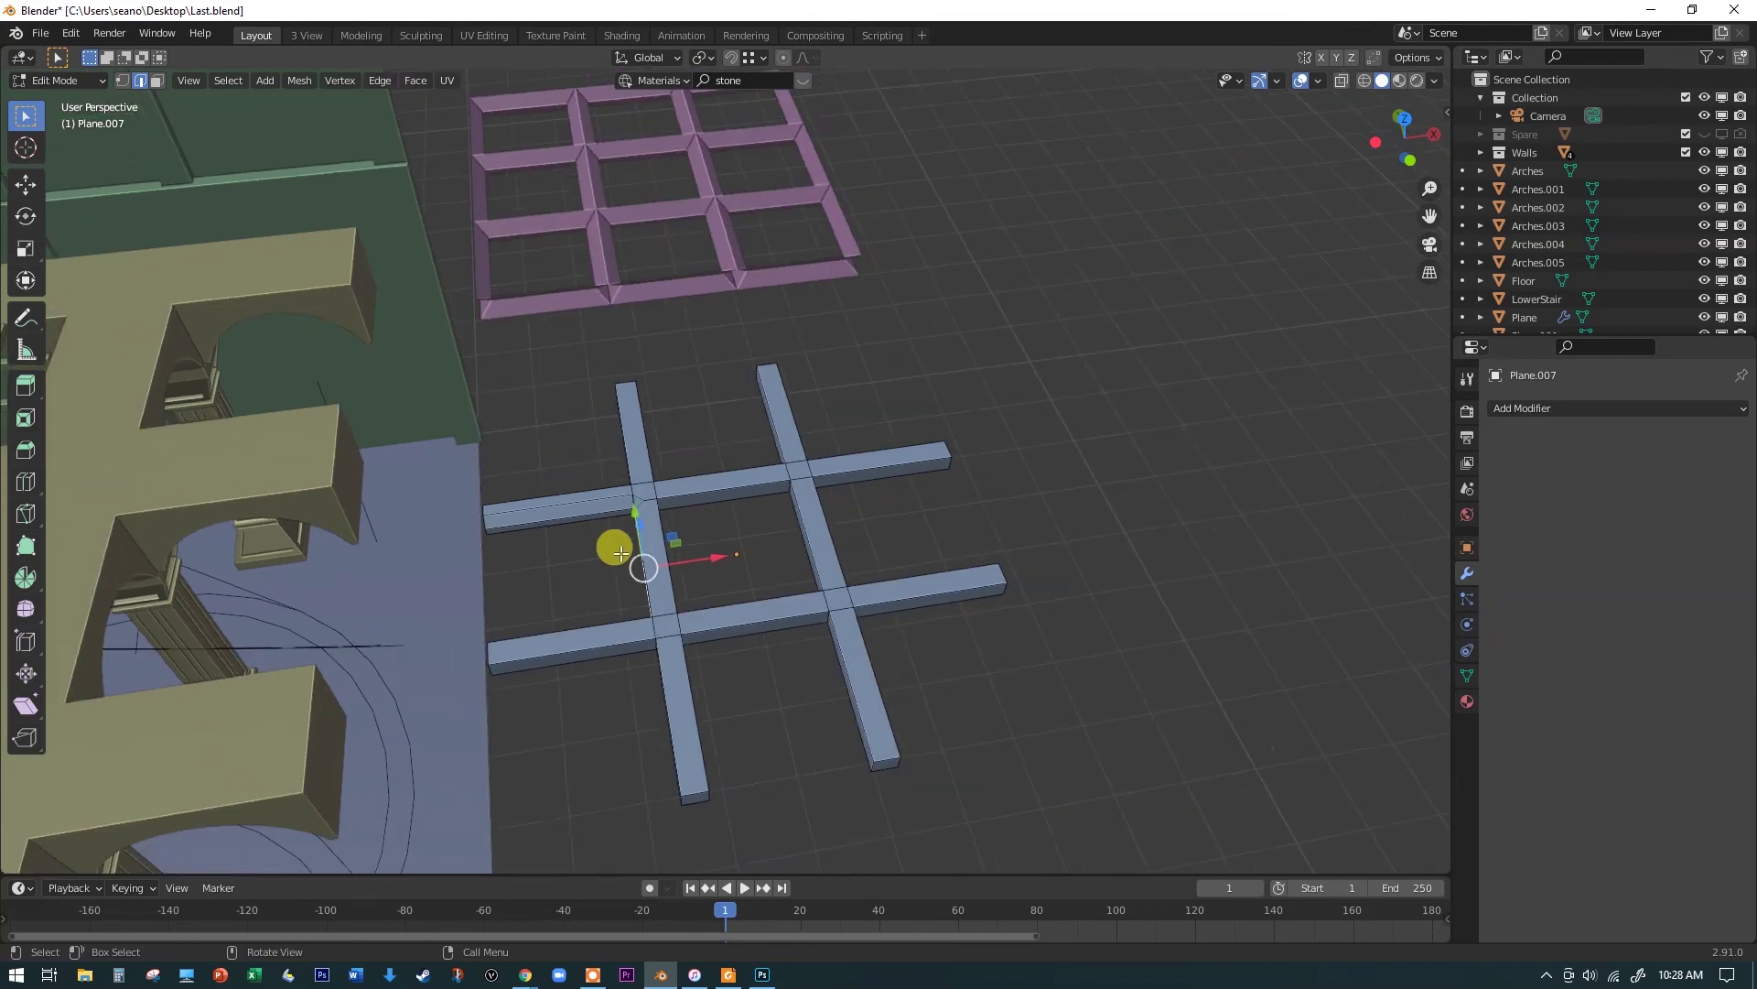
{"action": "middle_click_drag", "start_coordinate": [640, 251], "coordinate": [952, 305]}
{"action": "middle_click_drag", "start_coordinate": [956, 384], "coordinate": [999, 398]}
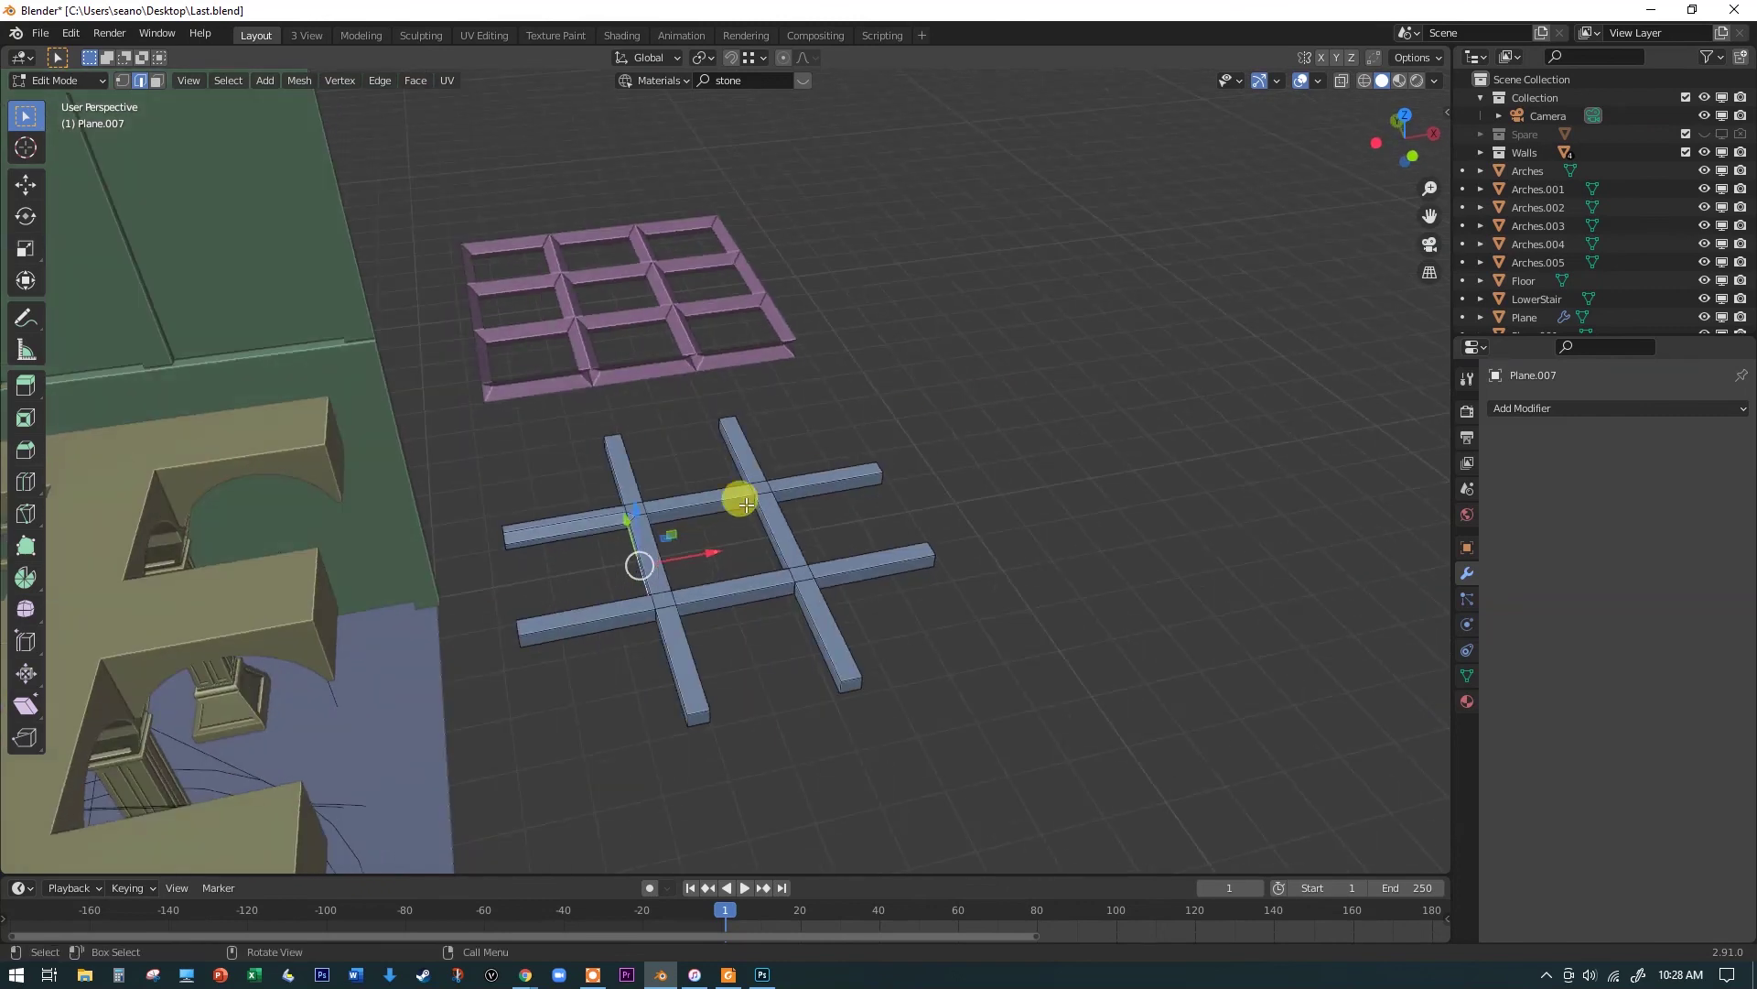